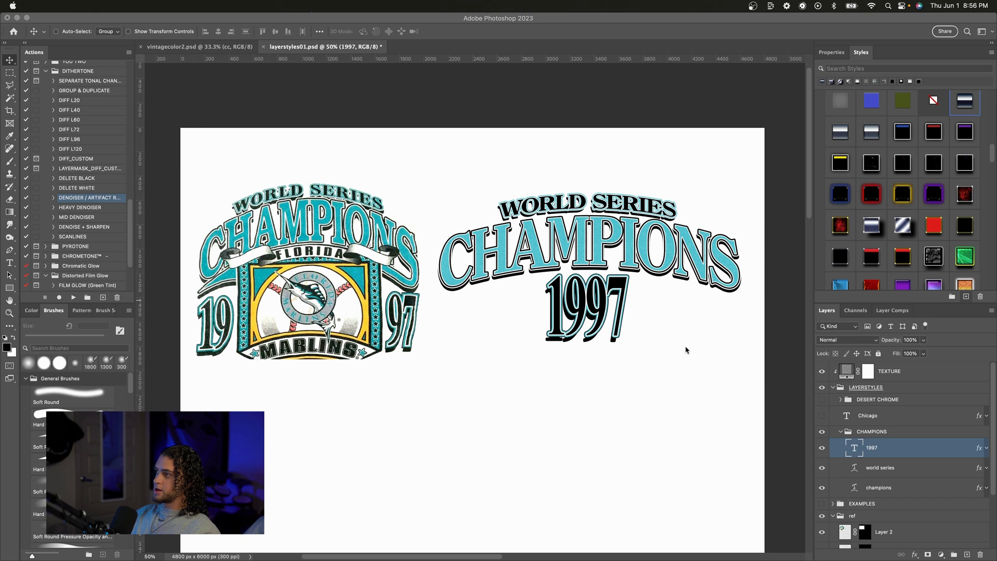
Step: Clear the layer styles from the 1997, world series and champions text layers together
scroll(686, 350, "up", 1)
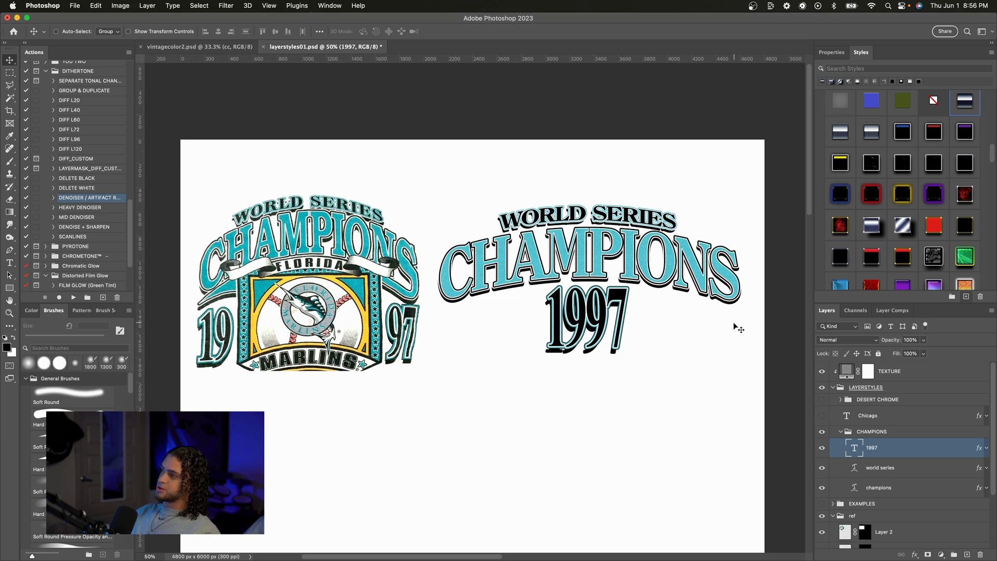
scroll(733, 326, "up", 2)
scroll(733, 326, "right", 2)
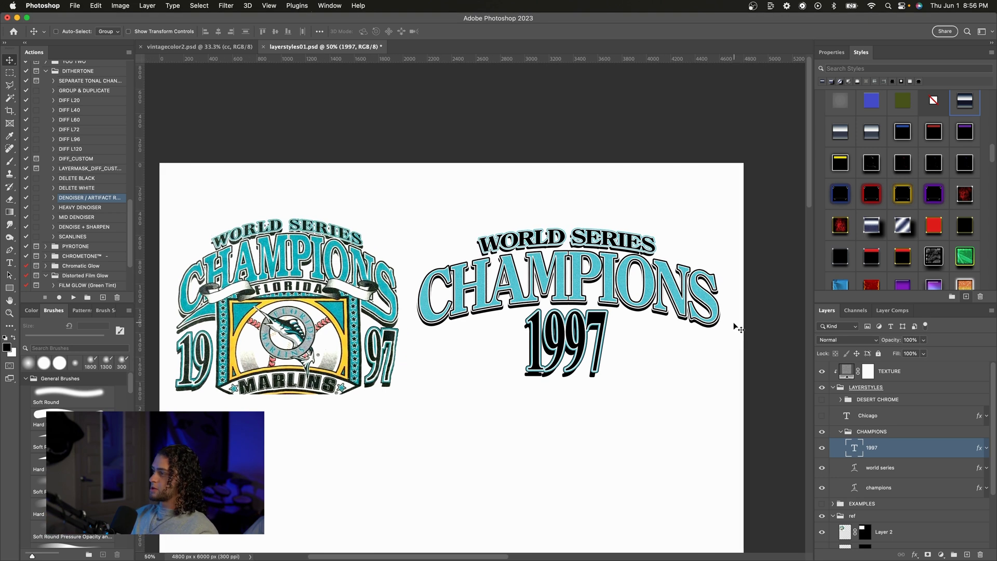
key("super+equal")
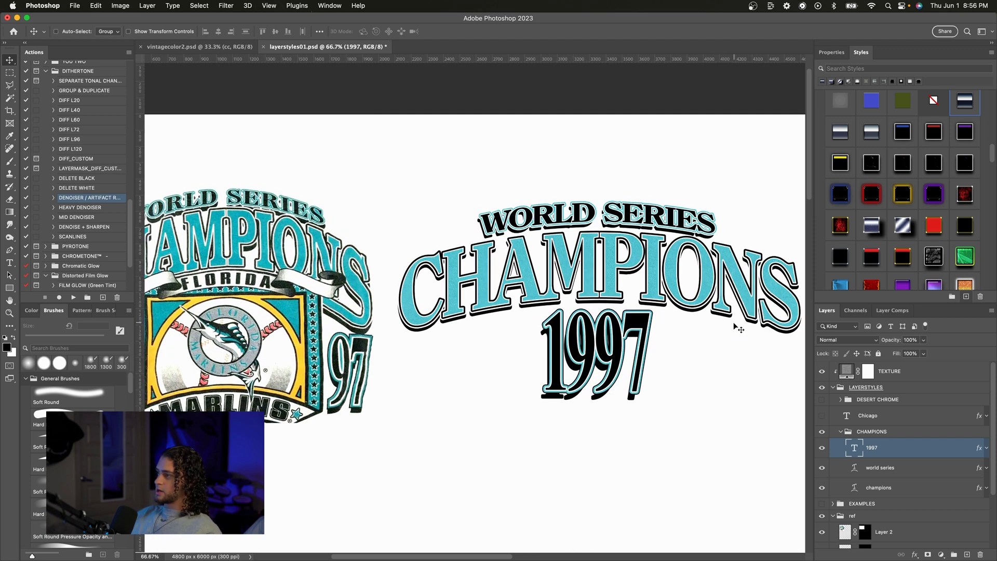
left_click(918, 487, "shift")
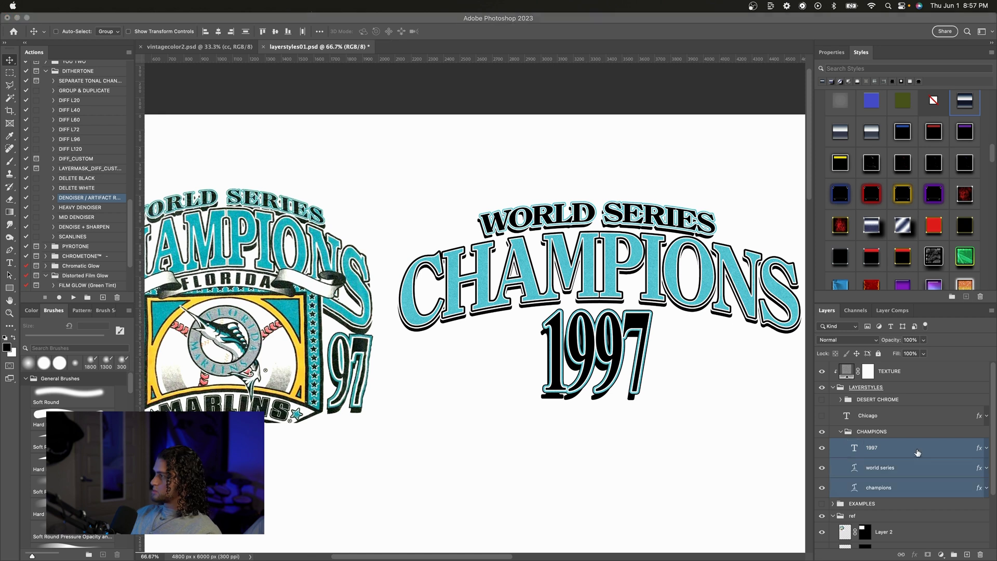
right_click(917, 453)
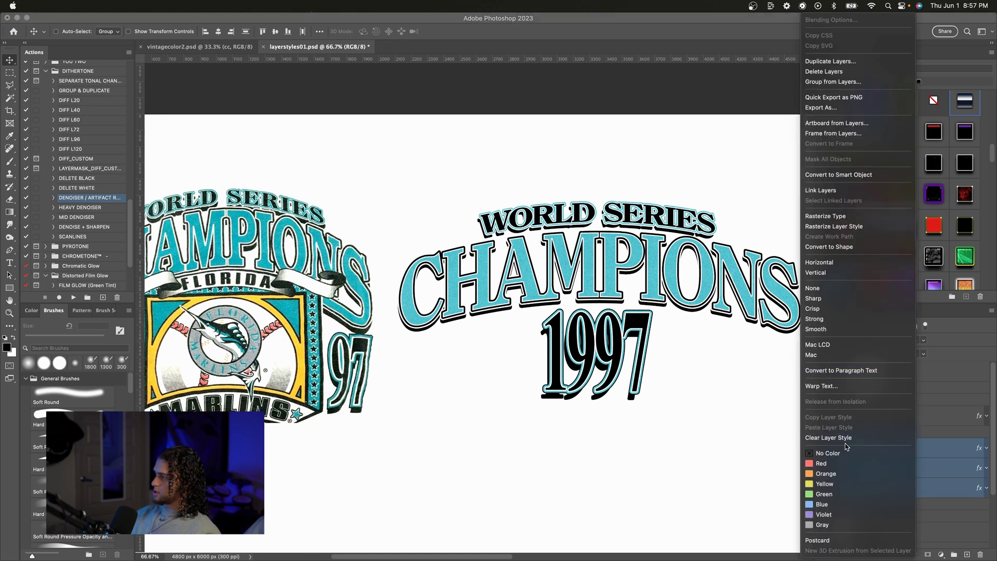
left_click(848, 438)
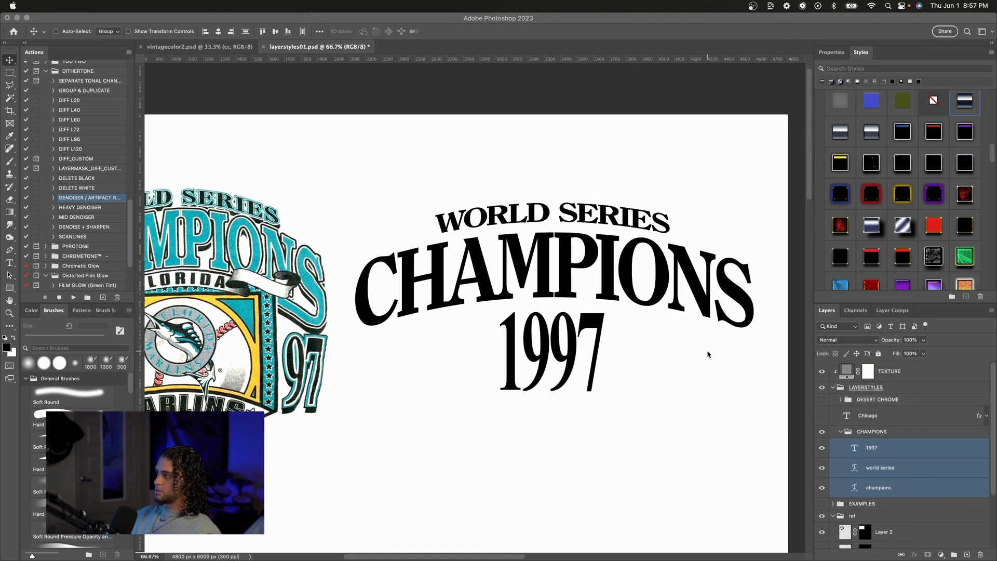
Step: Compare the plain lettering with the reference logo and examine the character settings of the 1997, world series and champions layers
scroll(708, 354, "left", 4)
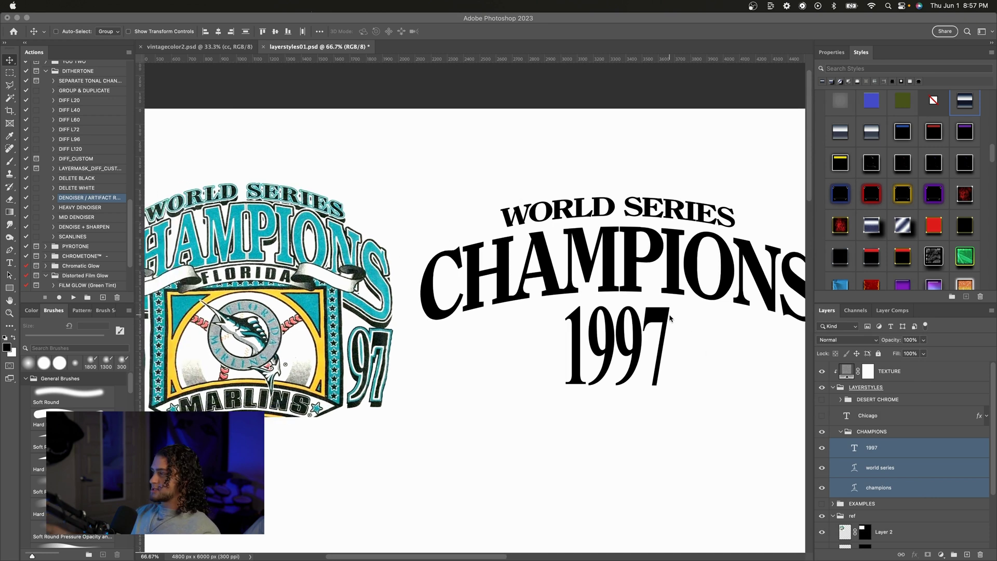
scroll(613, 287, "left", 5)
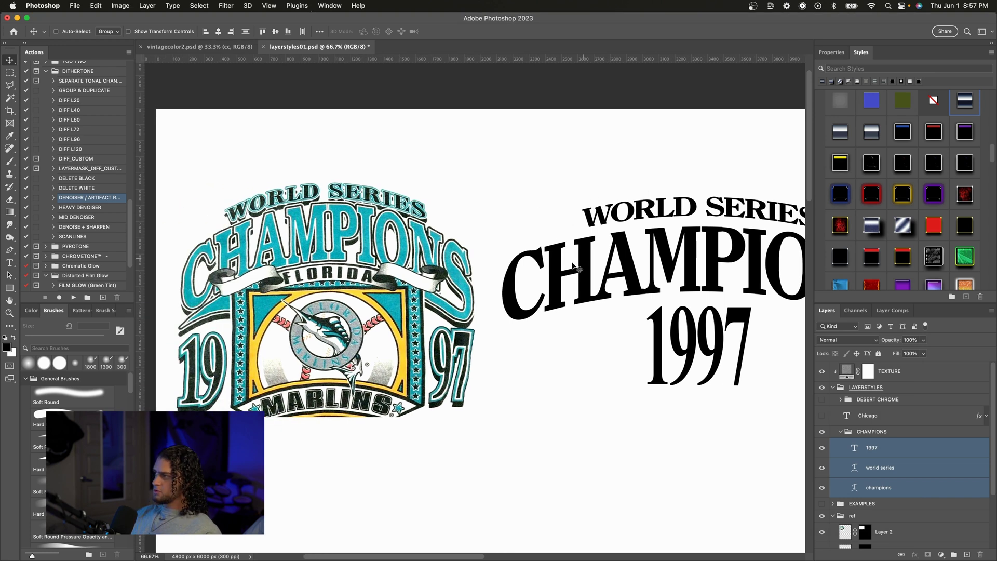
scroll(488, 300, "right", 5)
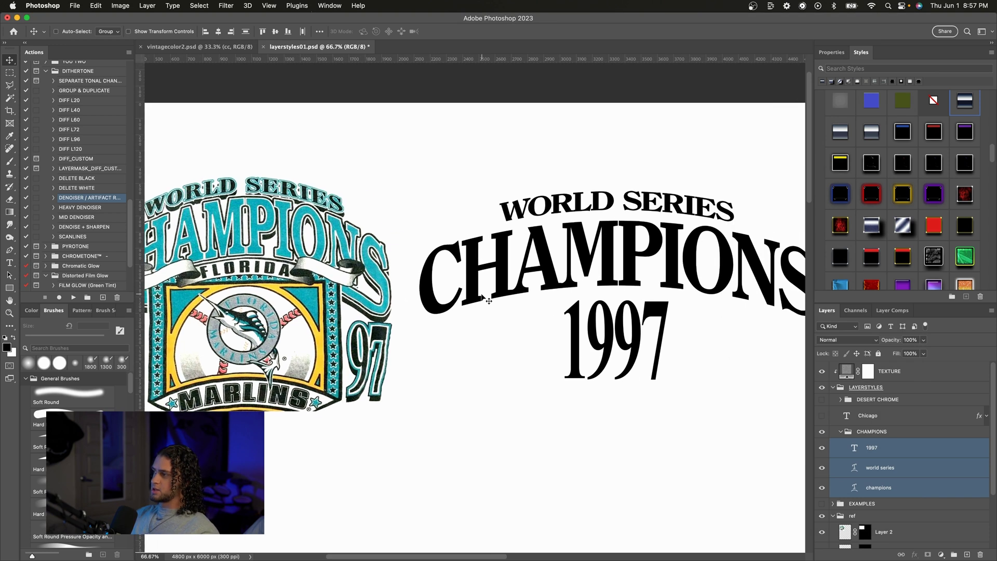
scroll(485, 300, "up", 2)
scroll(486, 300, "right", 2)
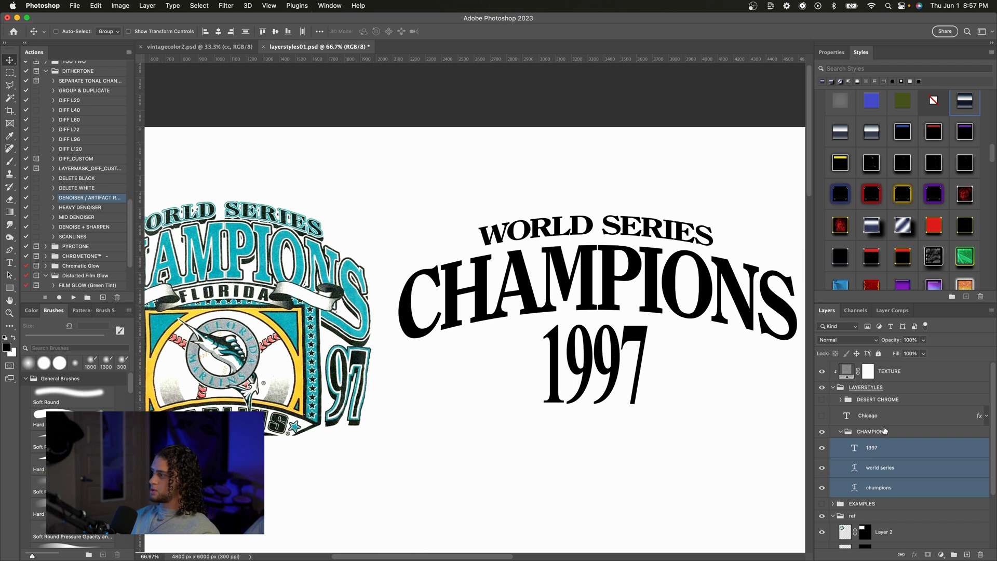
left_click(879, 450)
left_click(831, 53)
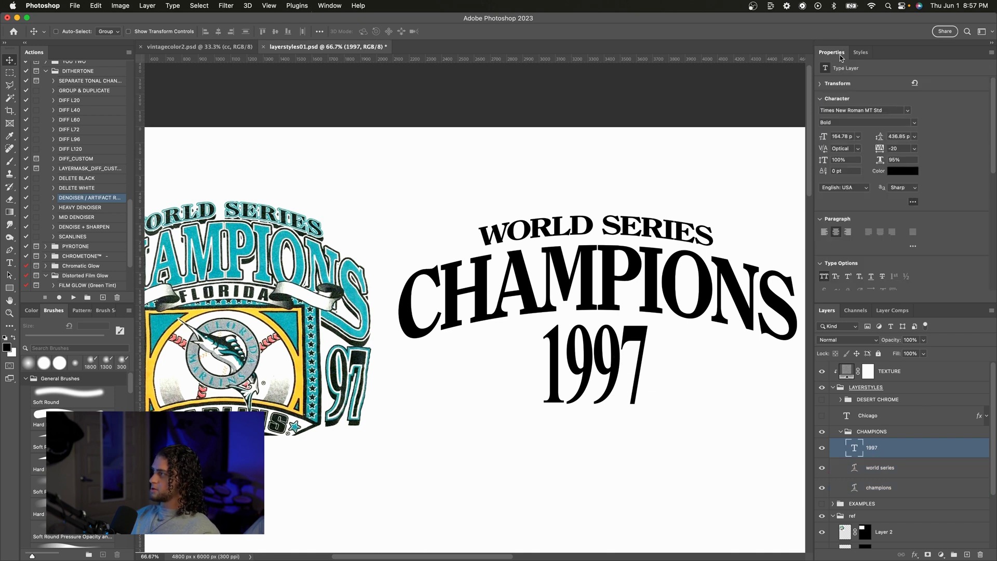
scroll(668, 338, "right", 2)
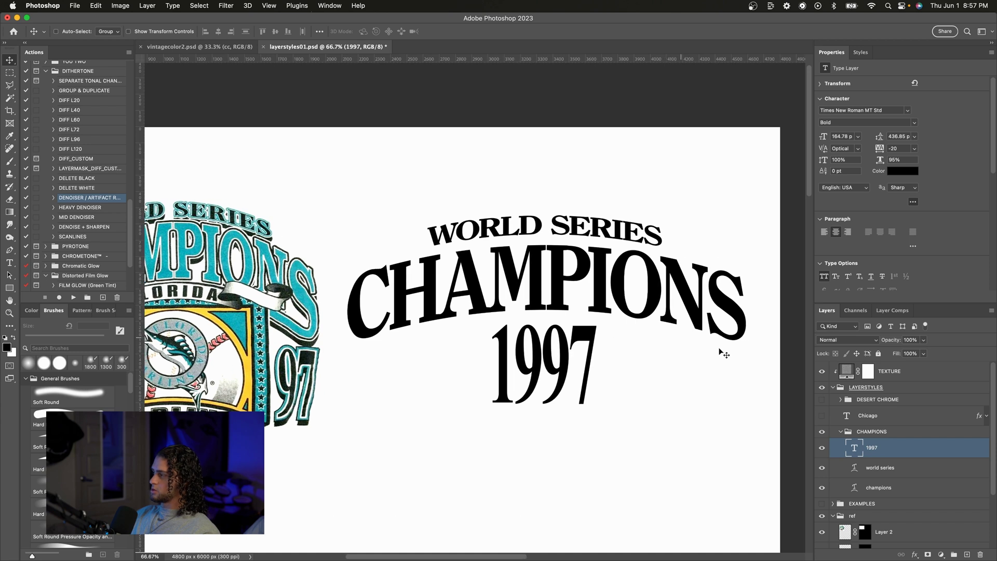
left_click(901, 469)
left_click(898, 490)
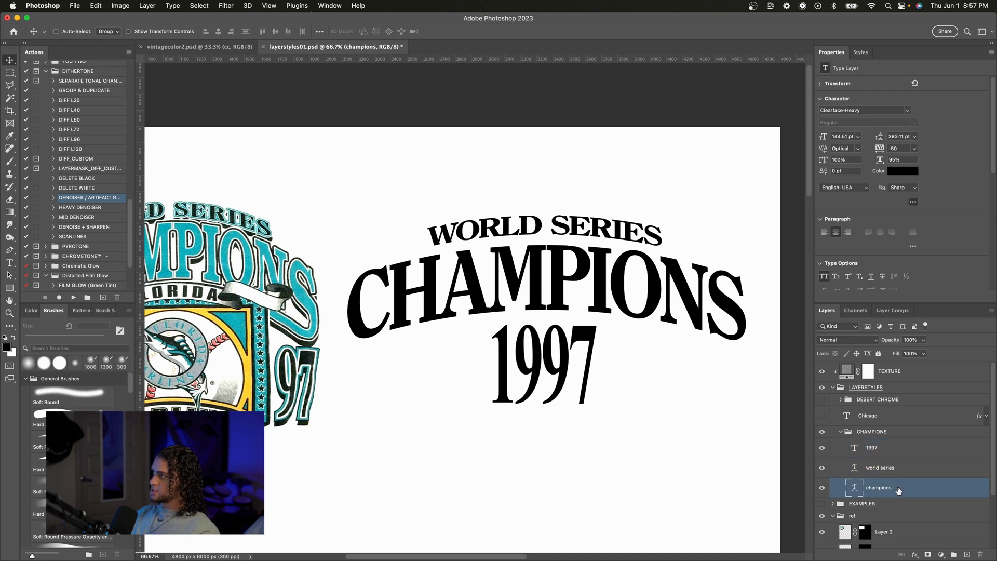
scroll(616, 375, "left", 6)
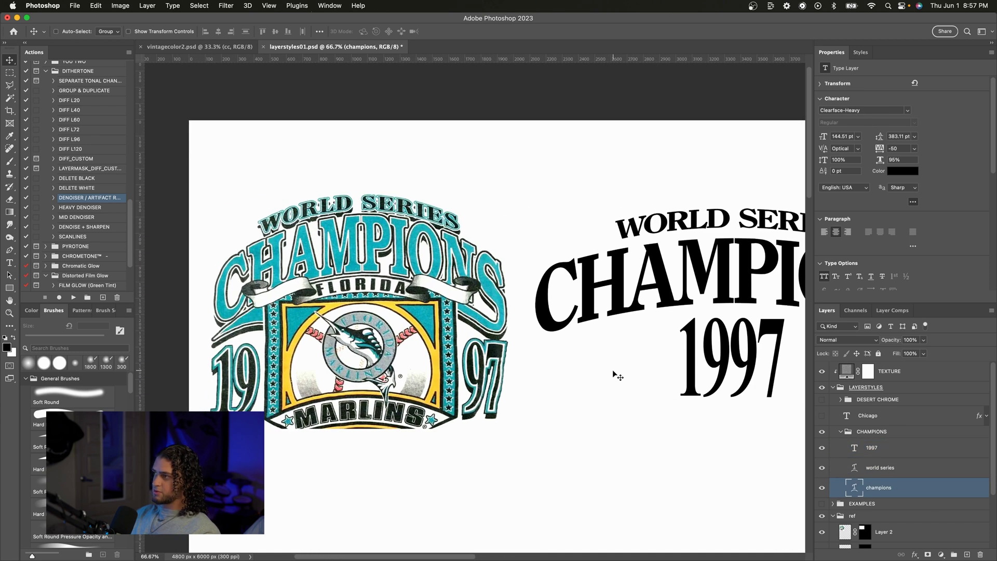
scroll(616, 375, "right", 3)
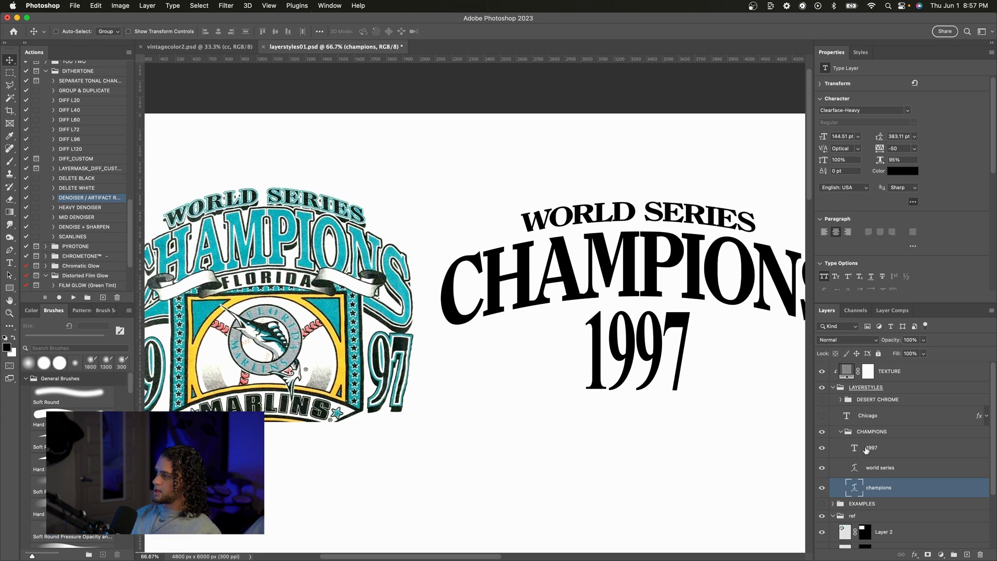
left_click(866, 449)
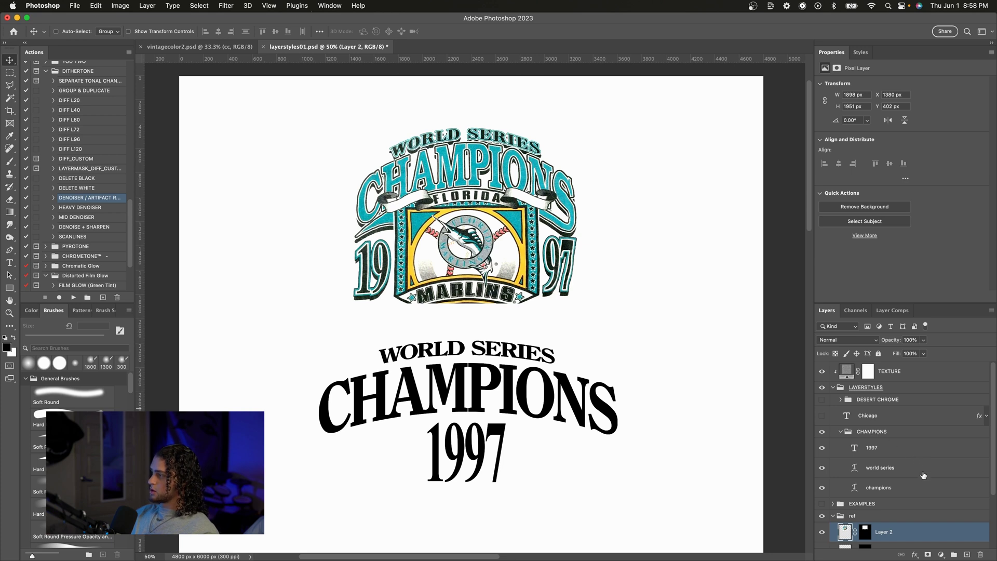
Step: Open the champions layer's style settings and add a Color Overlay effect
double_click(930, 490)
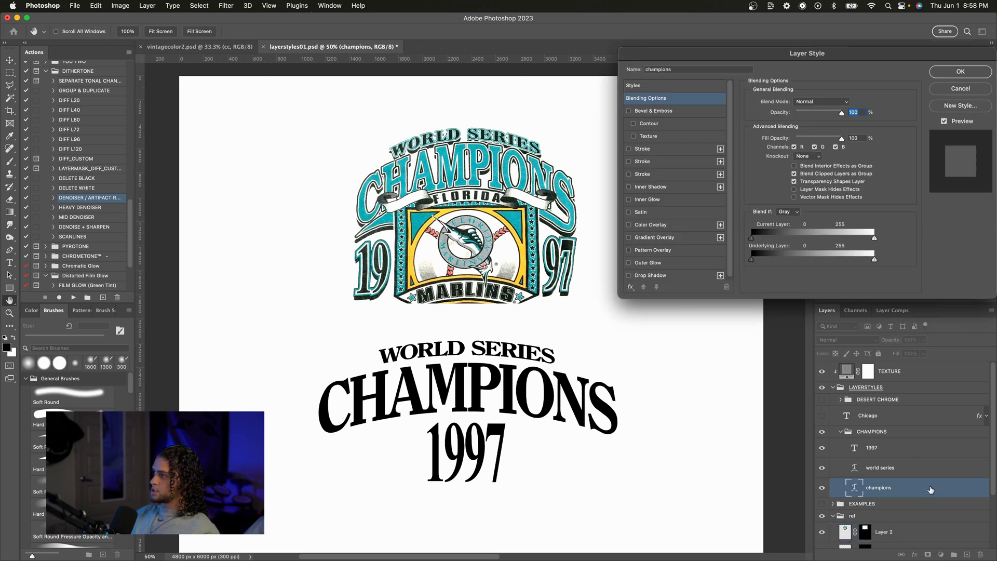
left_click_drag(689, 63, 690, 127)
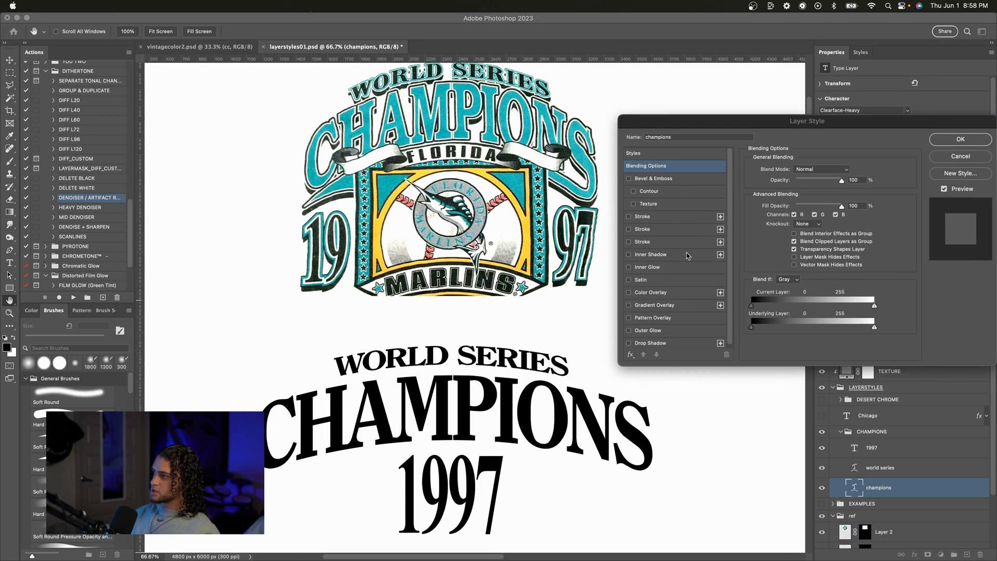
scroll(576, 239, "up", 1)
scroll(575, 240, "up", 1)
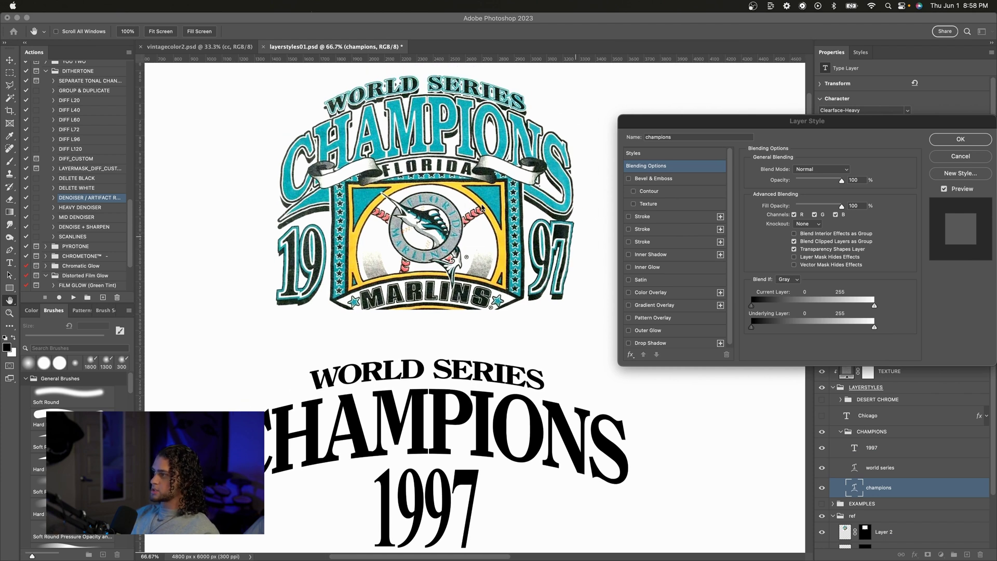
left_click(689, 295)
left_click_drag(711, 124, 728, 102)
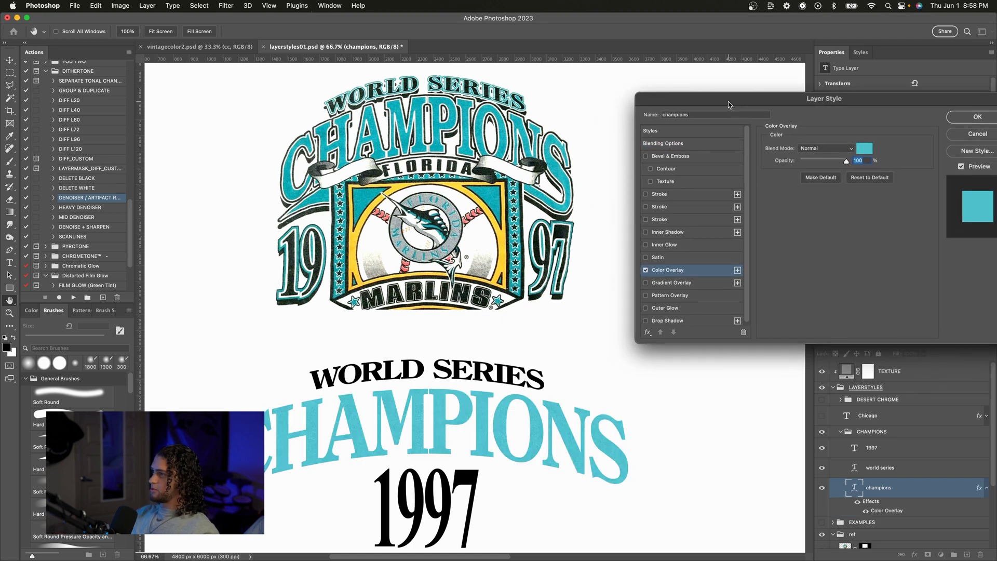
left_click_drag(791, 103, 760, 141)
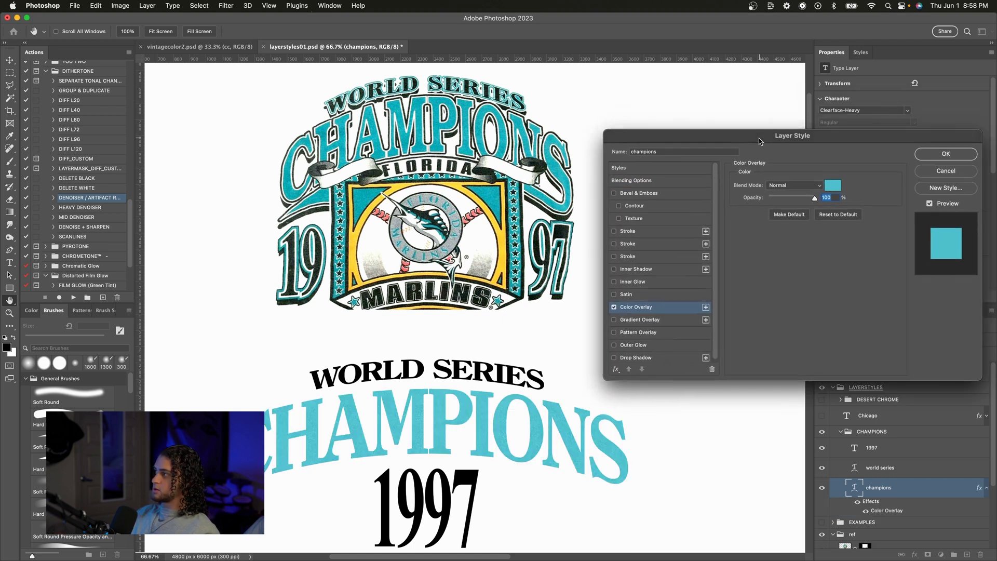
Step: Set the champions Color Overlay to a teal based on the reference logo's CHAMPIONS lettering
left_click(827, 184)
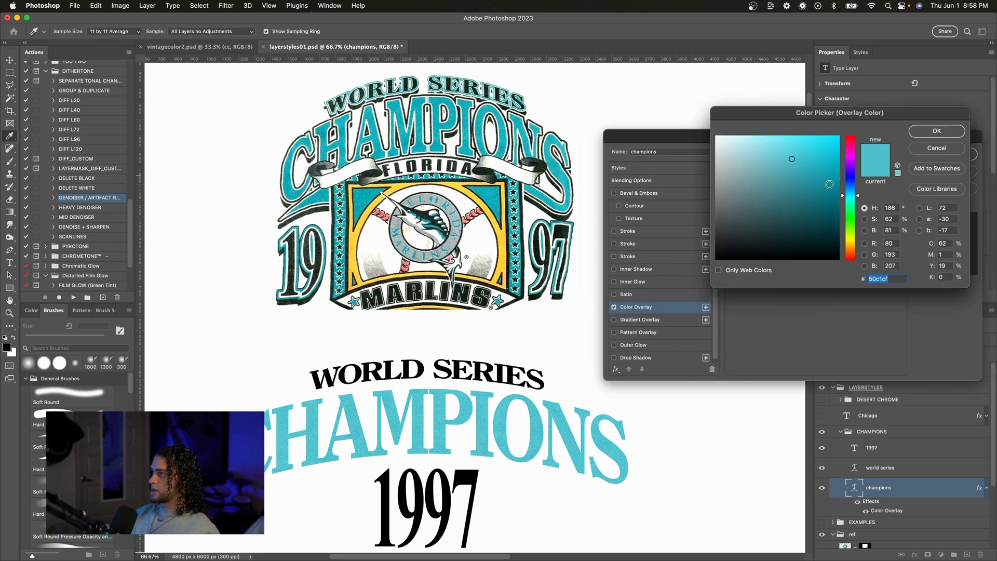
left_click(438, 99)
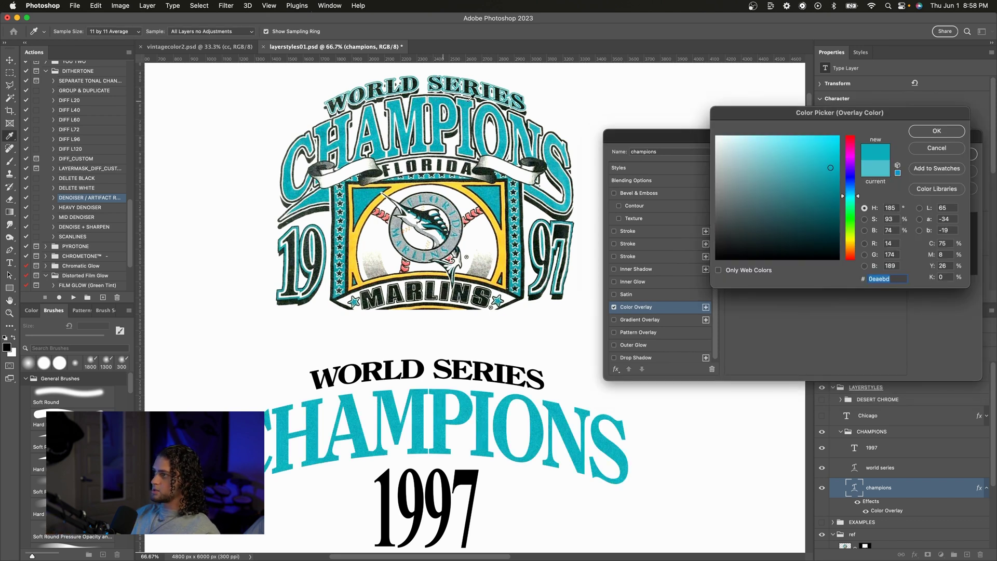
left_click(822, 160)
left_click_drag(822, 159, 816, 155)
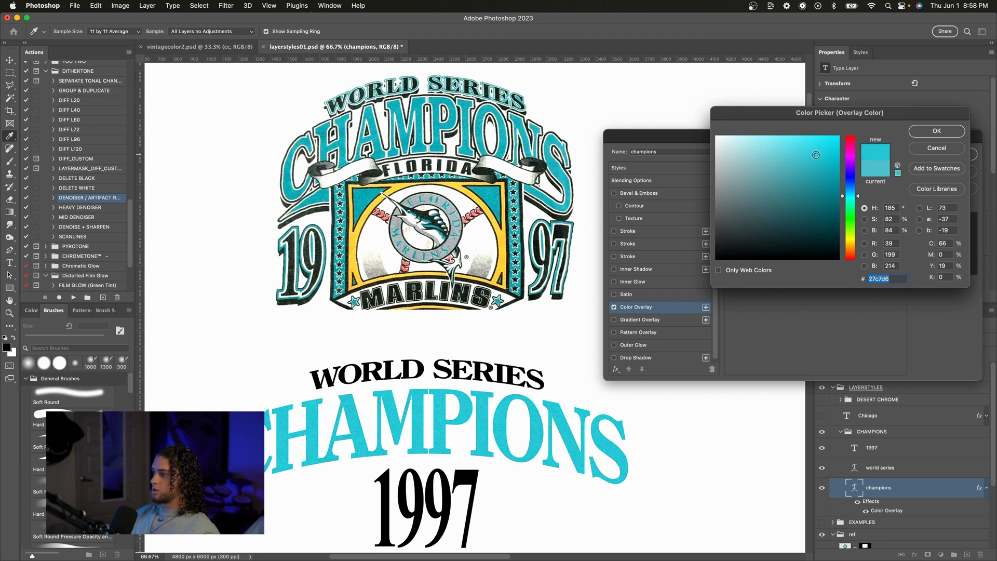
key("Return")
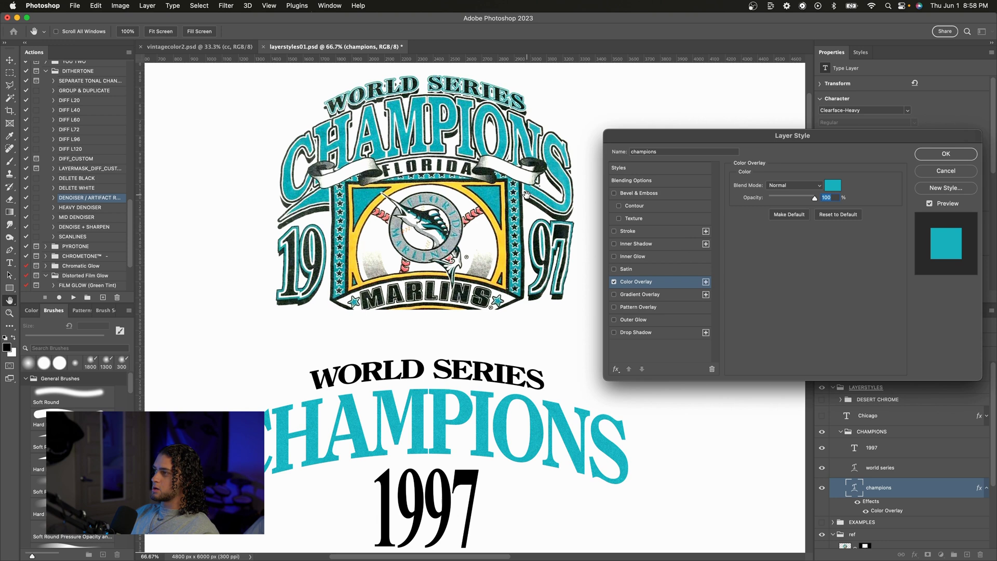
Step: Add an outside Stroke to the champions text and set its color to black (000000)
scroll(526, 194, "up", 2)
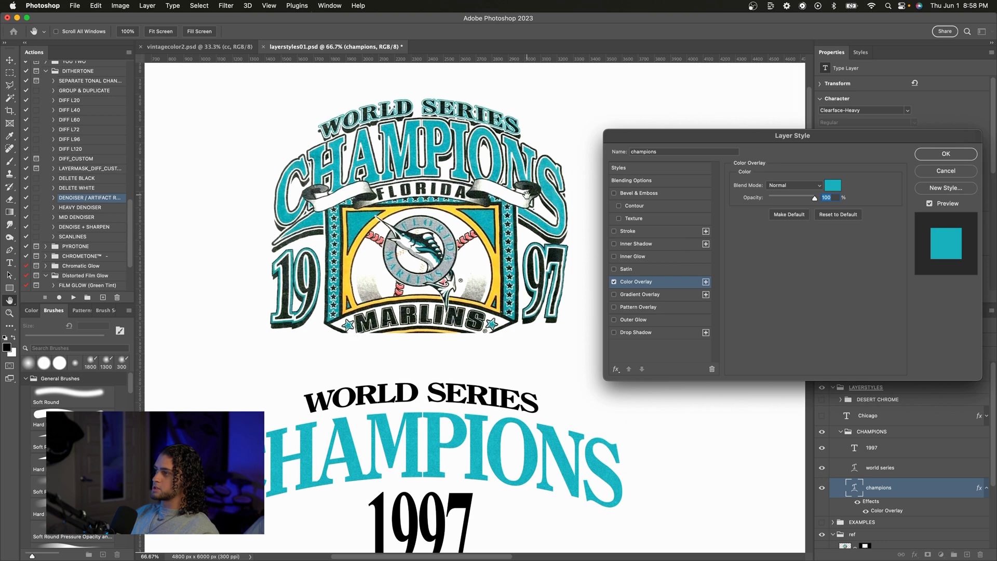
left_click(635, 232)
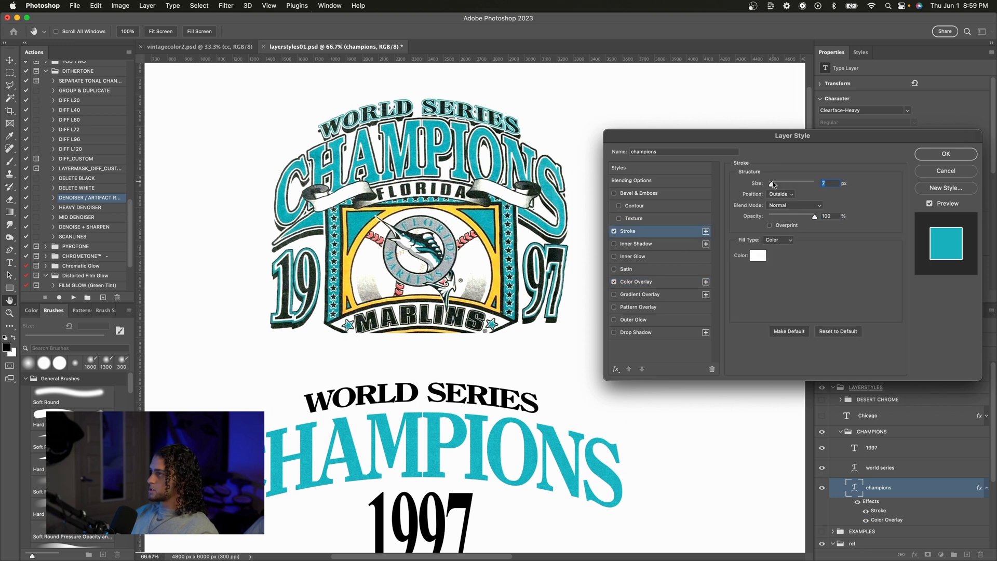
left_click_drag(772, 184, 774, 184)
left_click_drag(728, 140, 742, 133)
left_click(772, 247)
scroll(507, 255, "up", 2)
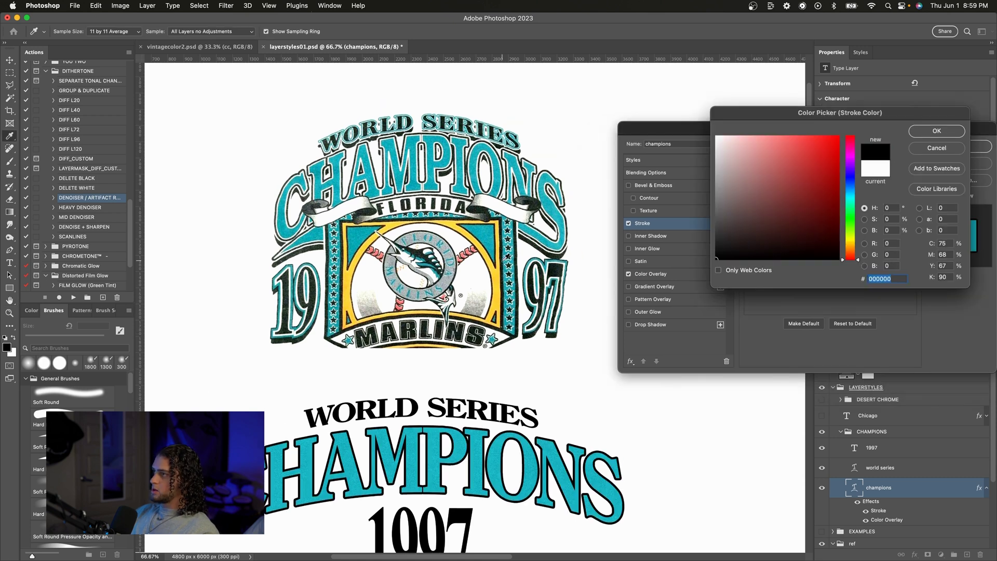
scroll(507, 255, "up", 1)
scroll(488, 251, "right", 3)
scroll(488, 251, "down", 1)
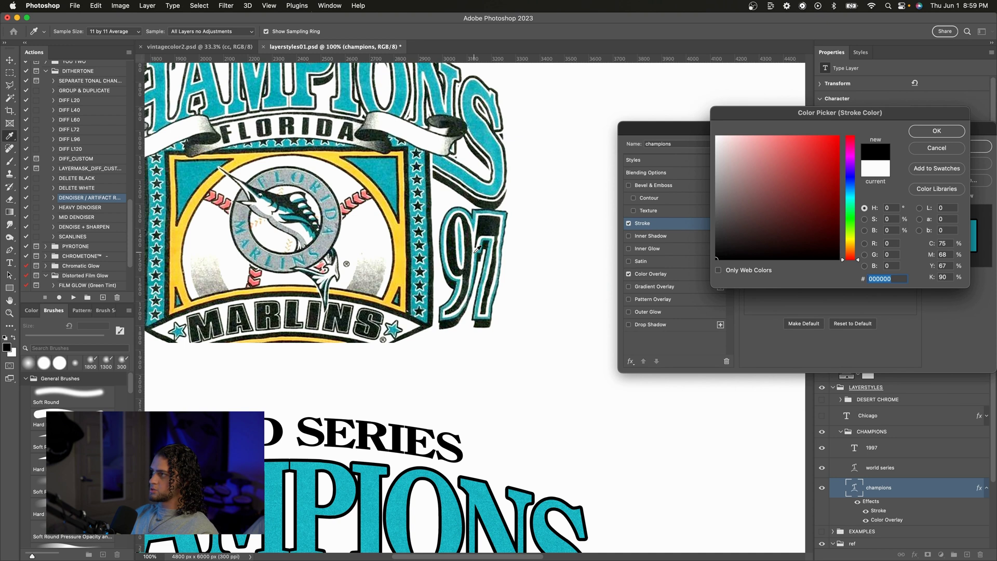
scroll(477, 249, "down", 1)
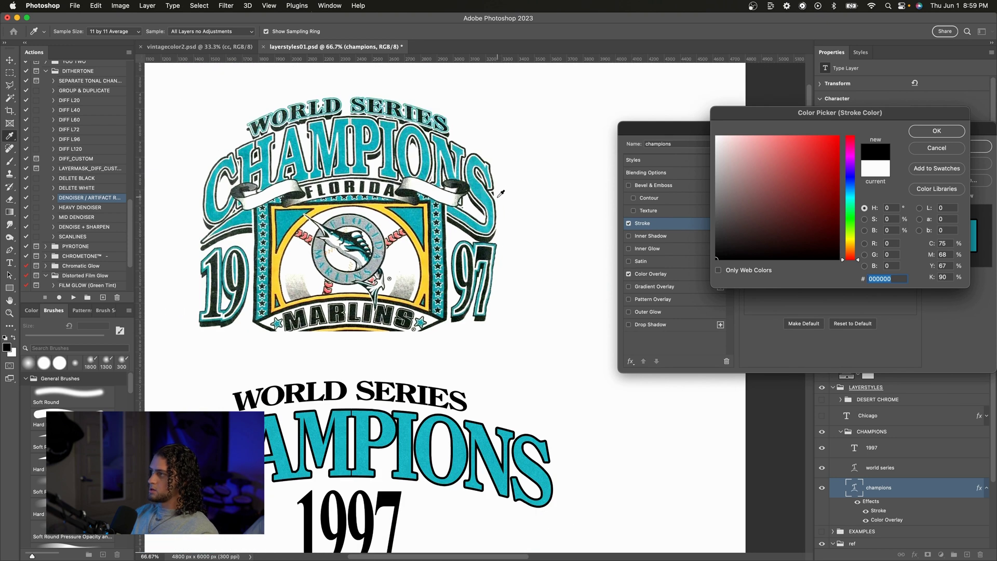
scroll(441, 407, "left", 2)
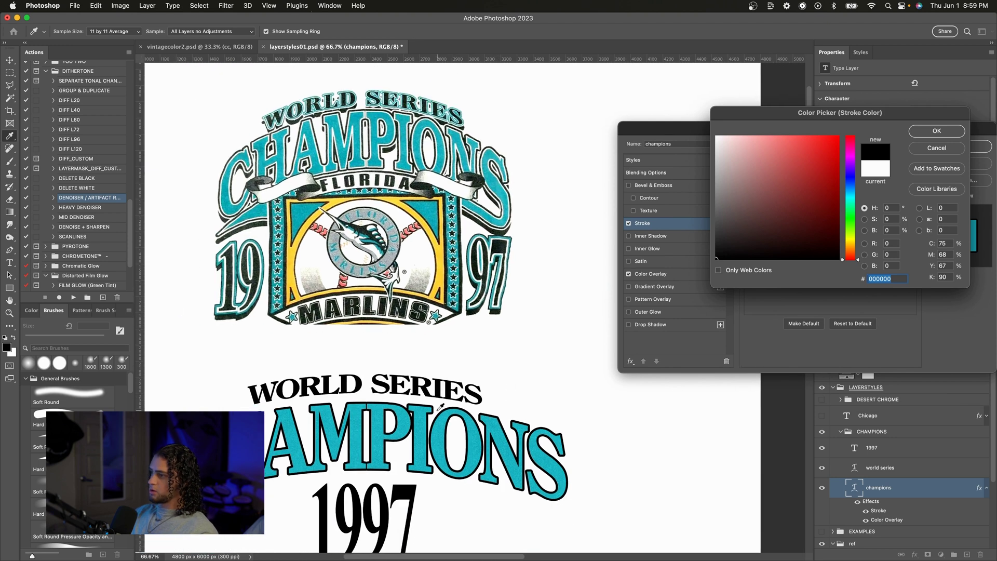
left_click(936, 130)
Step: Set the size of the black champions stroke to 12 px
left_click_drag(821, 175, 788, 179)
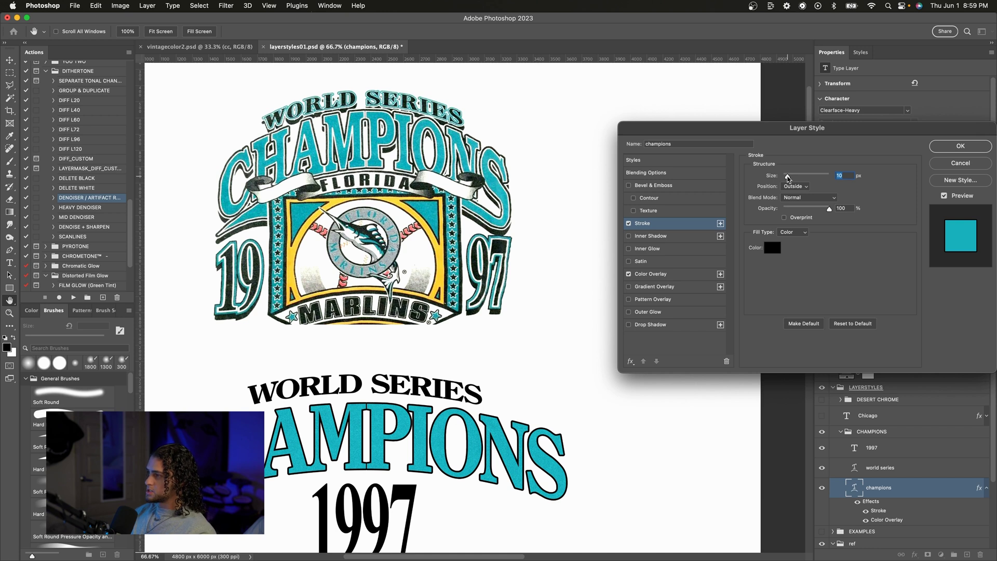
left_click_drag(788, 178, 788, 178)
type("12")
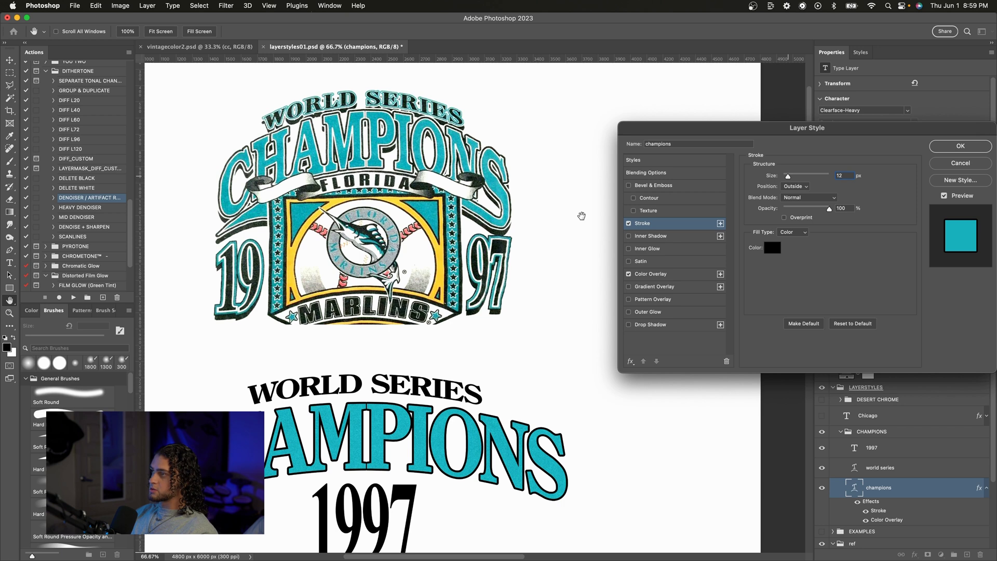
scroll(581, 215, "left", 1)
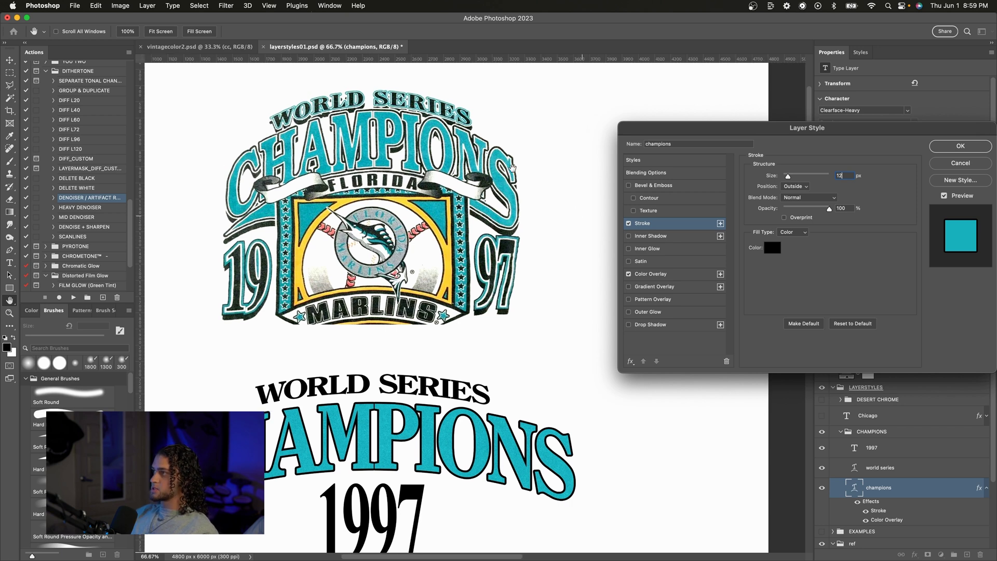
scroll(513, 167, "up", 2)
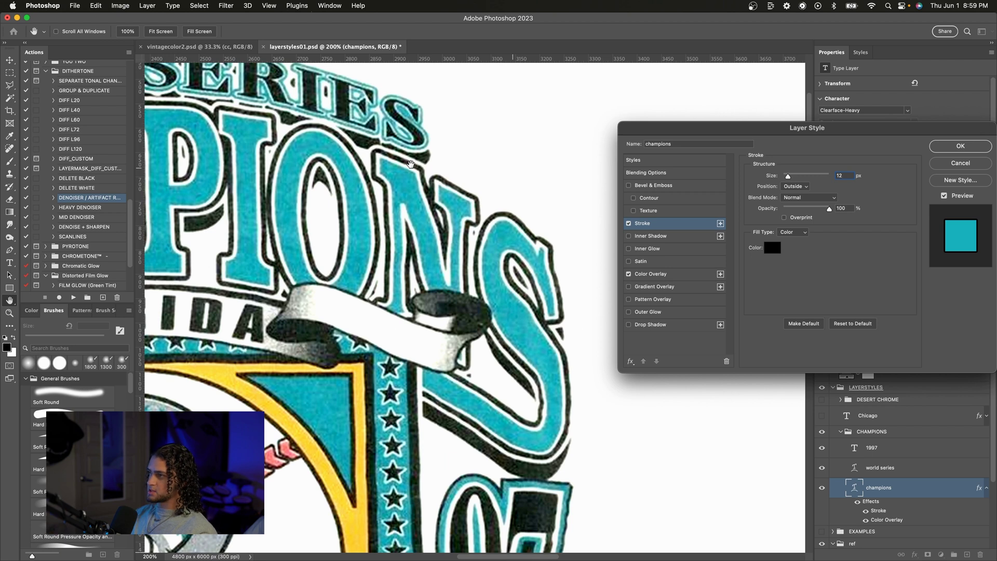
Step: Add a second Stroke to the champions text and set its color to white (ffffff)
scroll(389, 166, "left", 5)
scroll(368, 168, "down", 2)
scroll(368, 169, "left", 5)
scroll(367, 168, "up", 2)
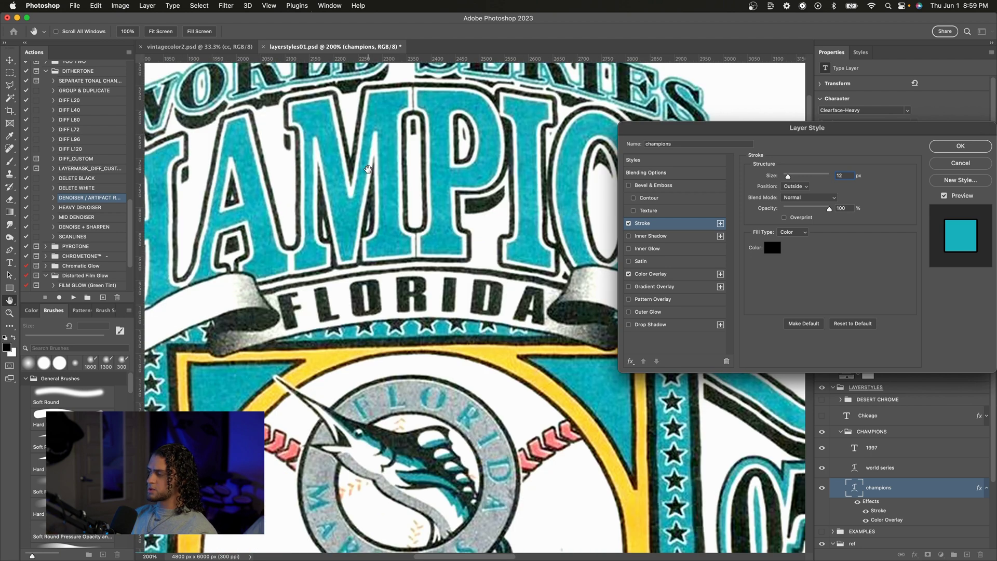
scroll(368, 169, "down", 3)
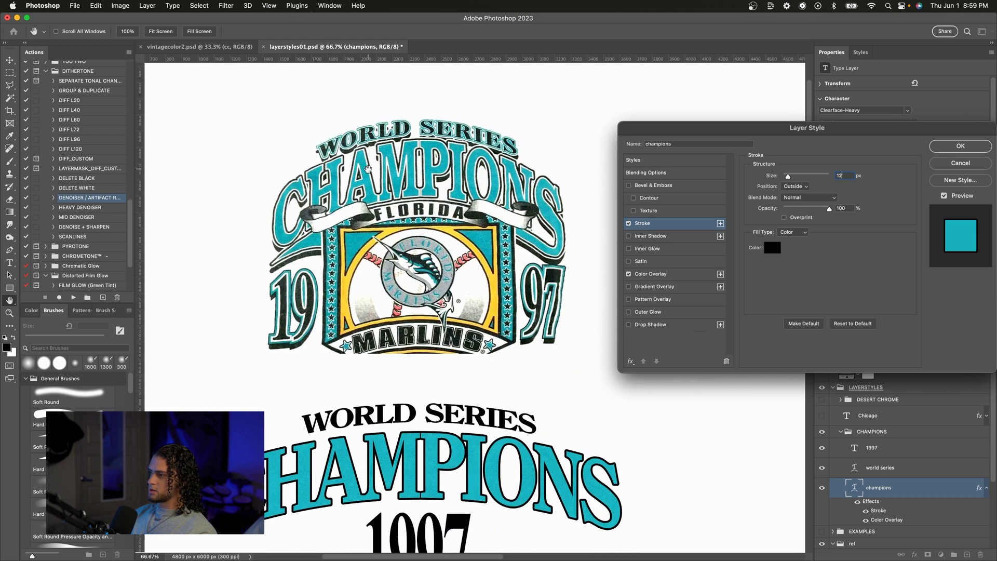
scroll(367, 169, "right", 2)
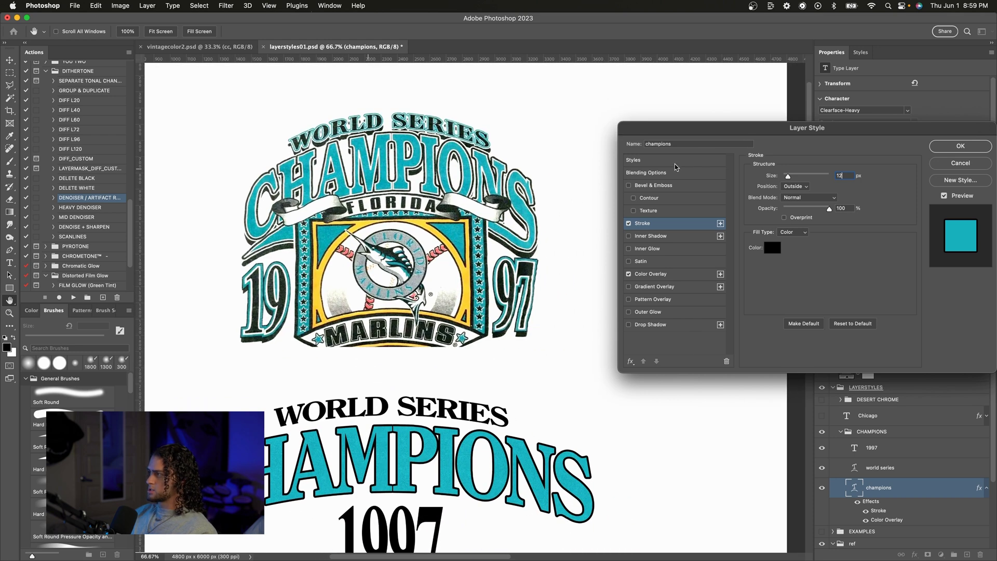
left_click_drag(680, 132, 631, 132)
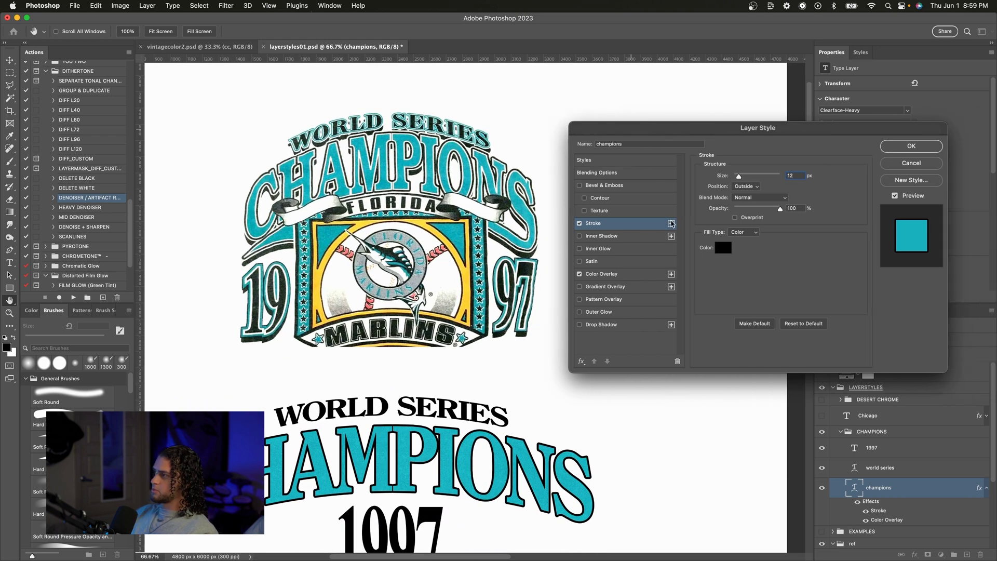
left_click(671, 223)
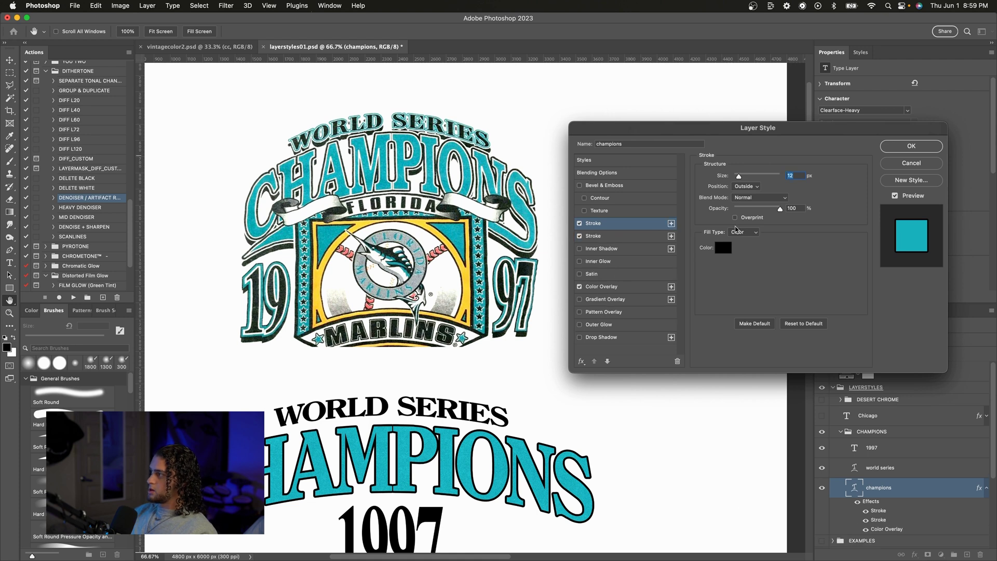
left_click(722, 247)
type("ffffff")
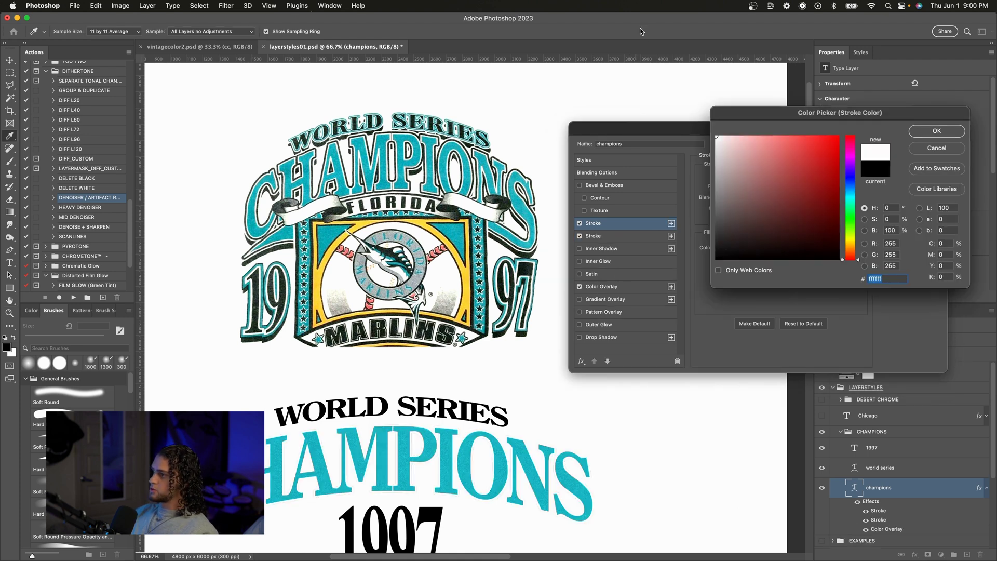
key("Return")
Step: Position the white champions stroke Inside the letters and set its size to 8 px
left_click(754, 185)
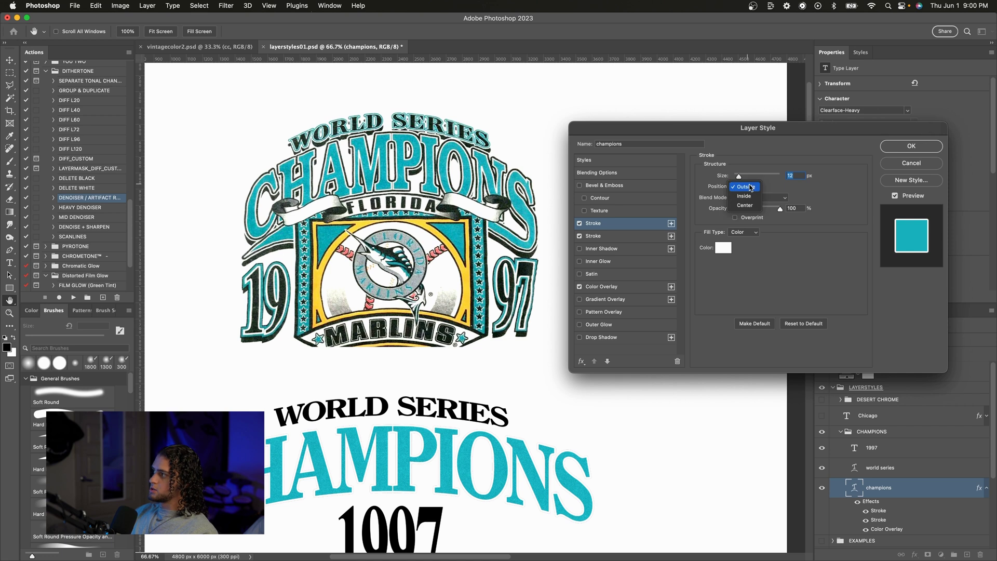
left_click(748, 195)
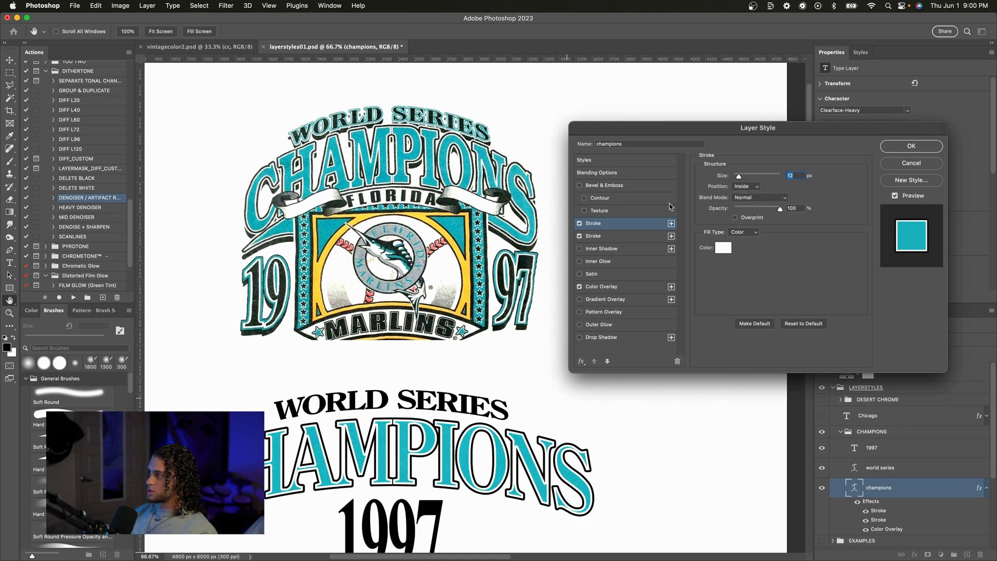
left_click_drag(735, 180, 733, 180)
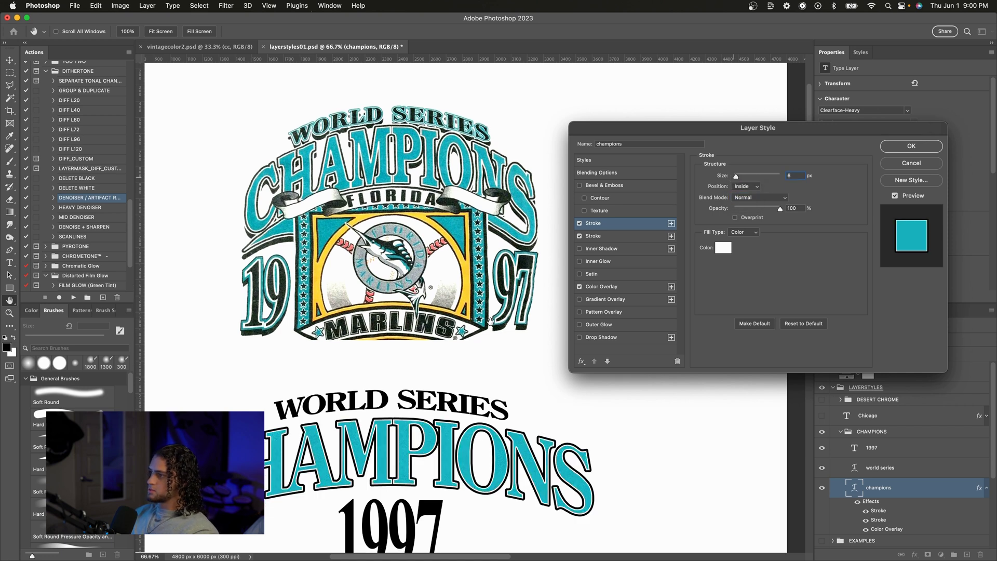
type("8")
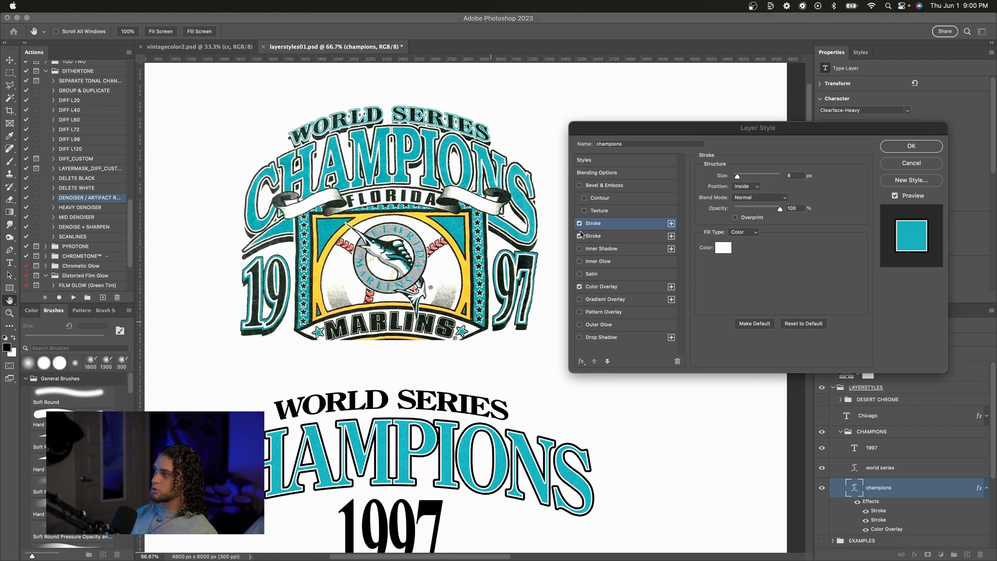
Step: Add a third Stroke beneath the black one on the champions text and set its color to red (ff0000)
scroll(557, 208, "right", 3)
scroll(557, 208, "up", 3)
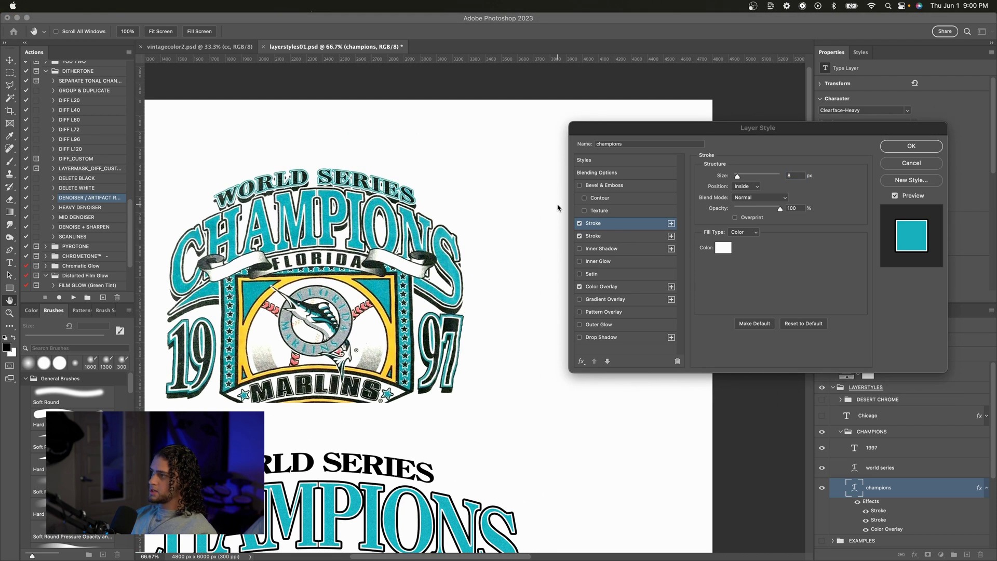
left_click(508, 245)
scroll(498, 246, "up", 10)
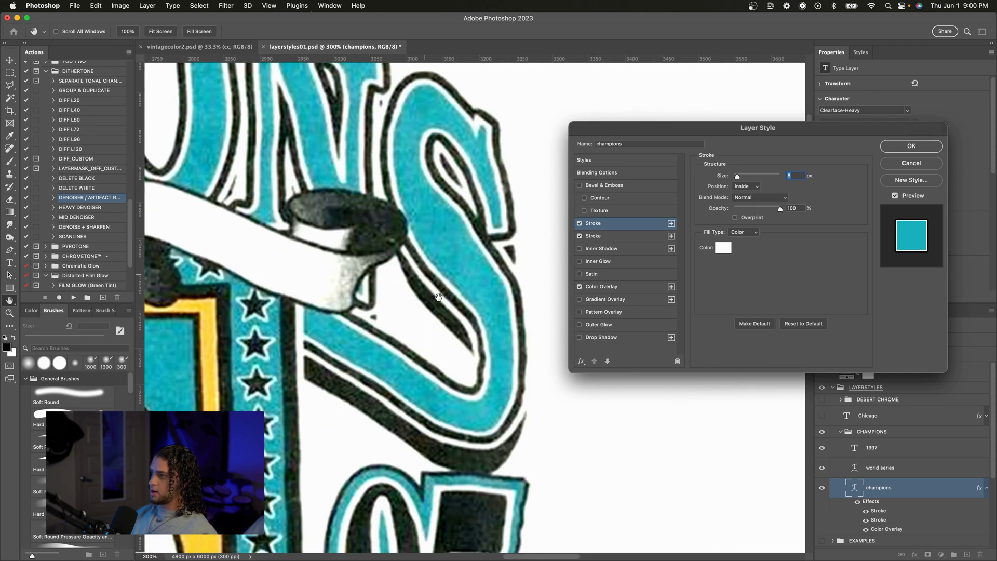
scroll(464, 322, "down", 10)
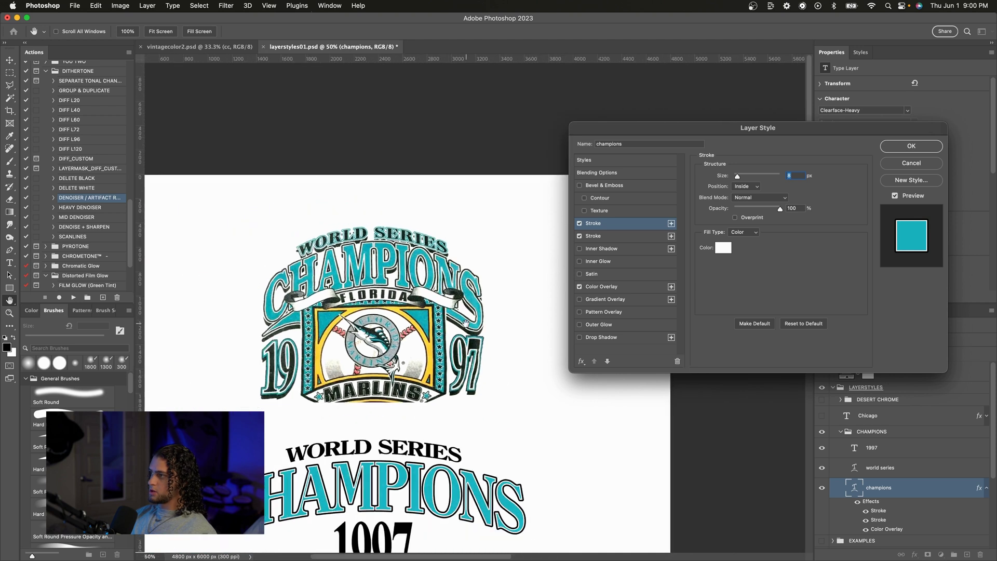
scroll(466, 323, "up", 2)
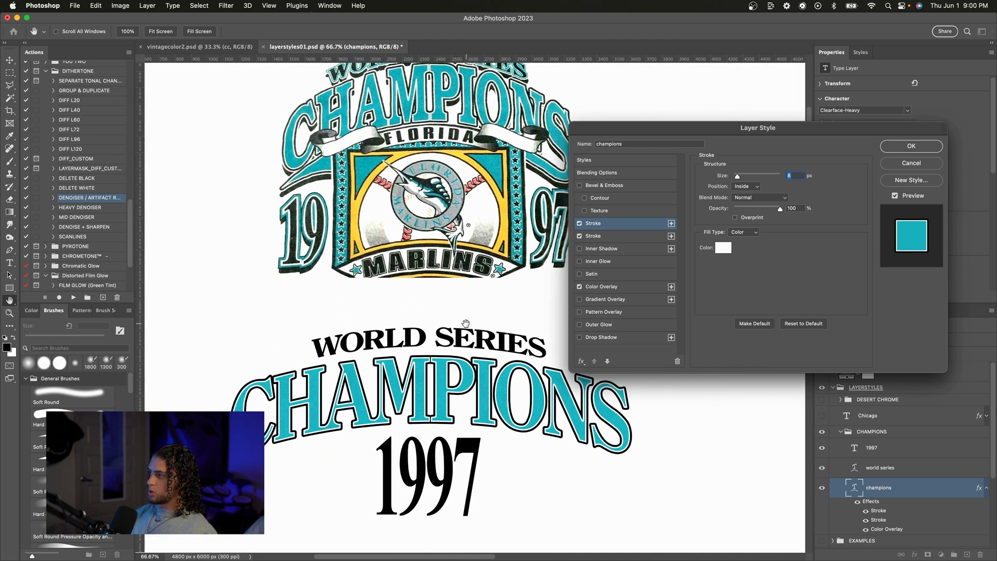
left_click(623, 236)
left_click(671, 237)
left_click(722, 247)
mouse_move(719, 243)
left_mouse_down()
mouse_move(796, 162)
mouse_move(839, 136)
left_mouse_up()
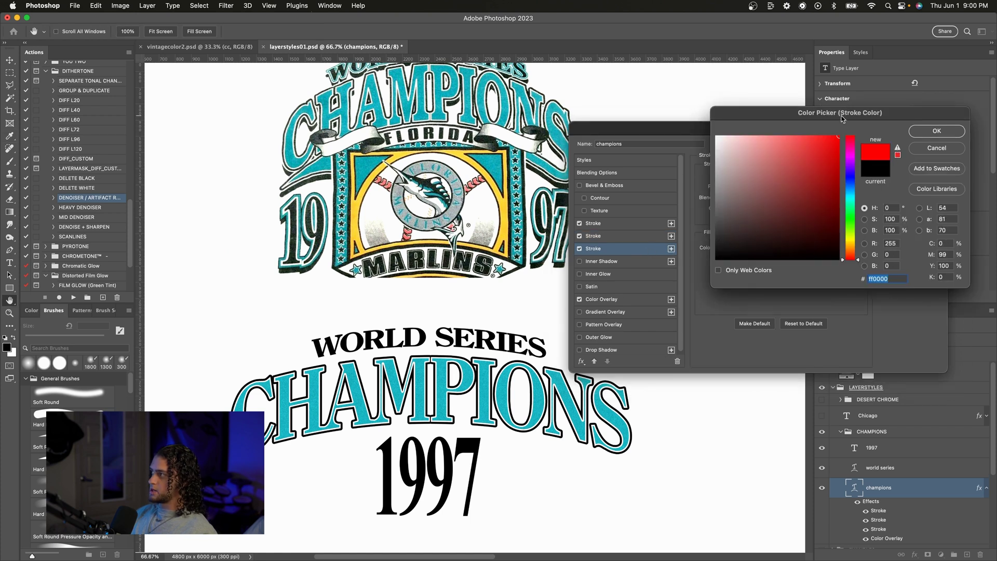
key("Return")
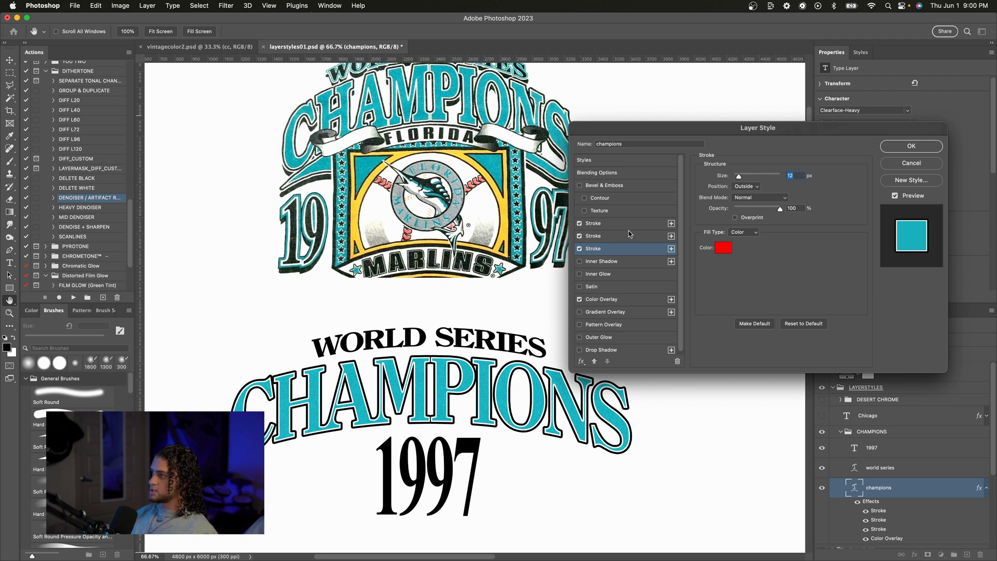
Step: Set the size of the red outside stroke on the champions text to 22 px
left_click(601, 227)
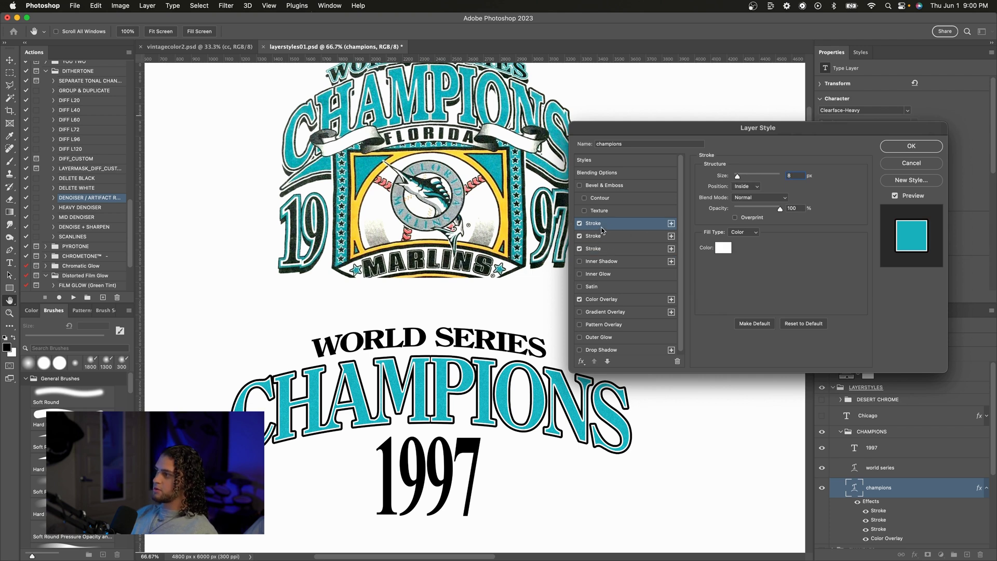
left_click(603, 236)
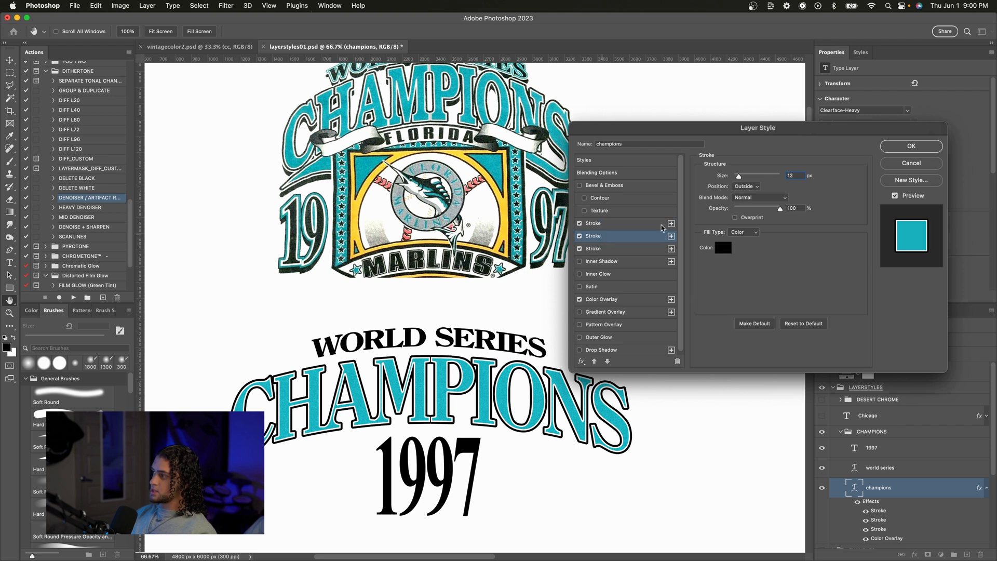
left_click(631, 250)
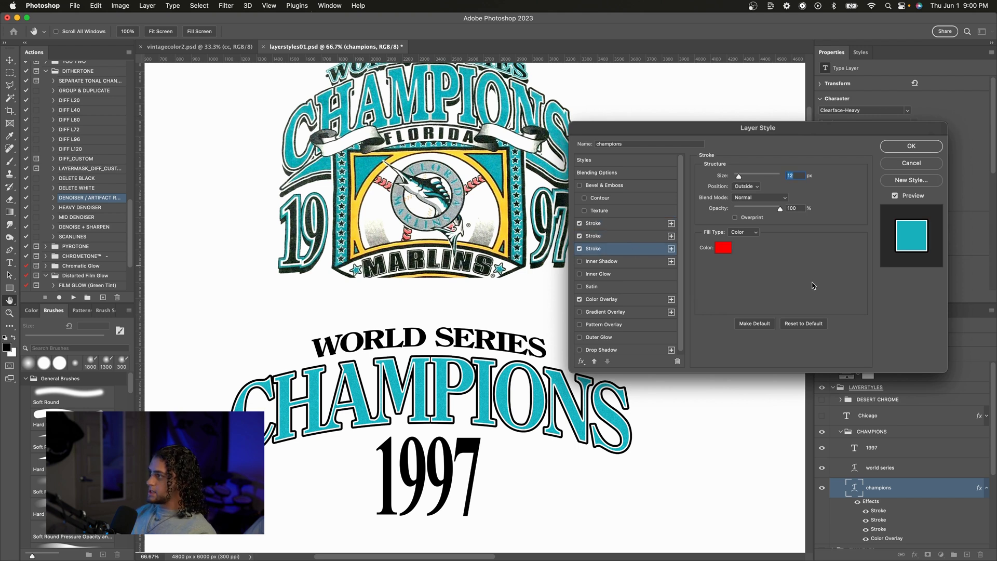
left_click_drag(738, 176, 740, 177)
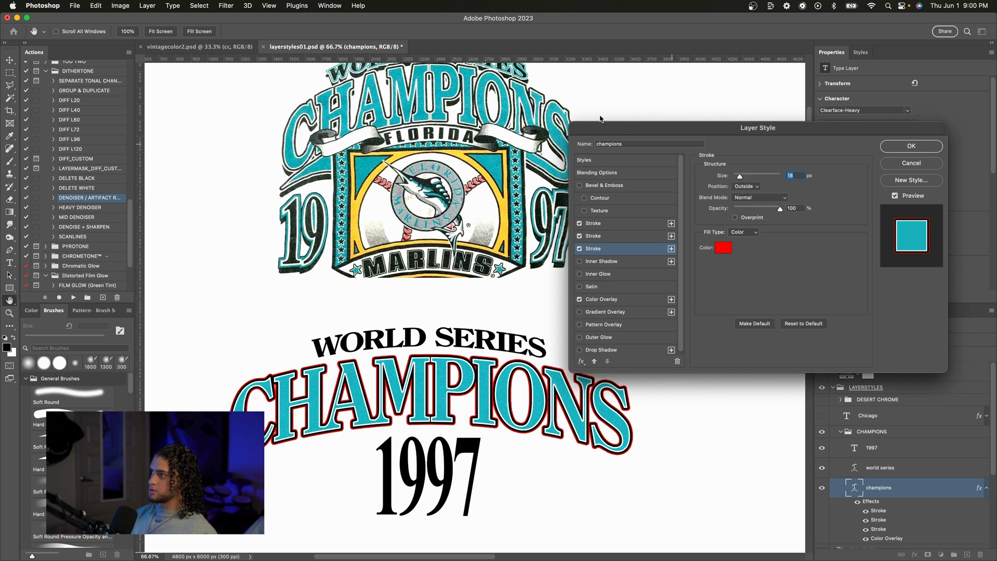
left_click_drag(740, 177, 741, 177)
scroll(553, 175, "up", 2)
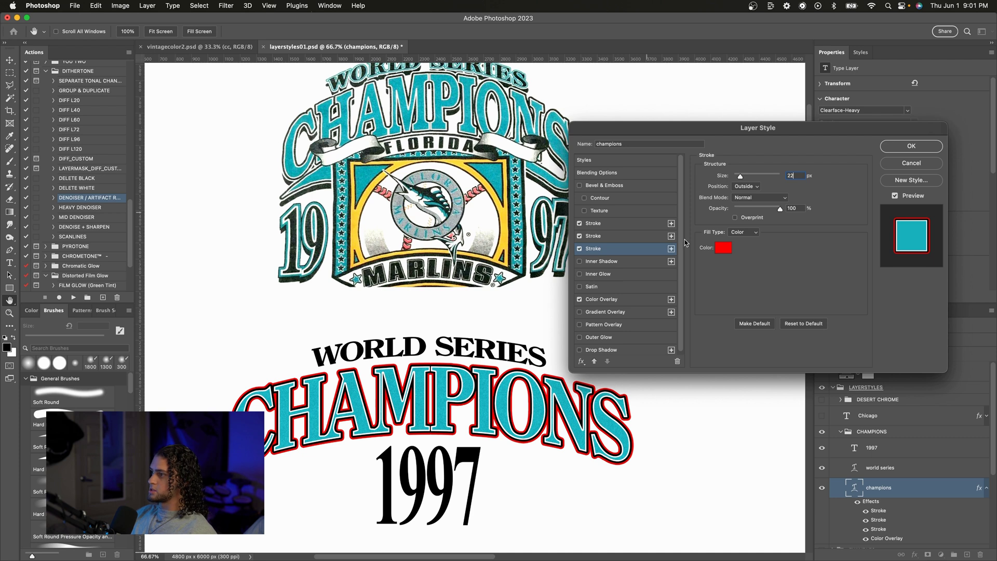
Step: Change the color of the outermost champions stroke from red to white (ffffff)
left_click(722, 247)
left_click(646, 77)
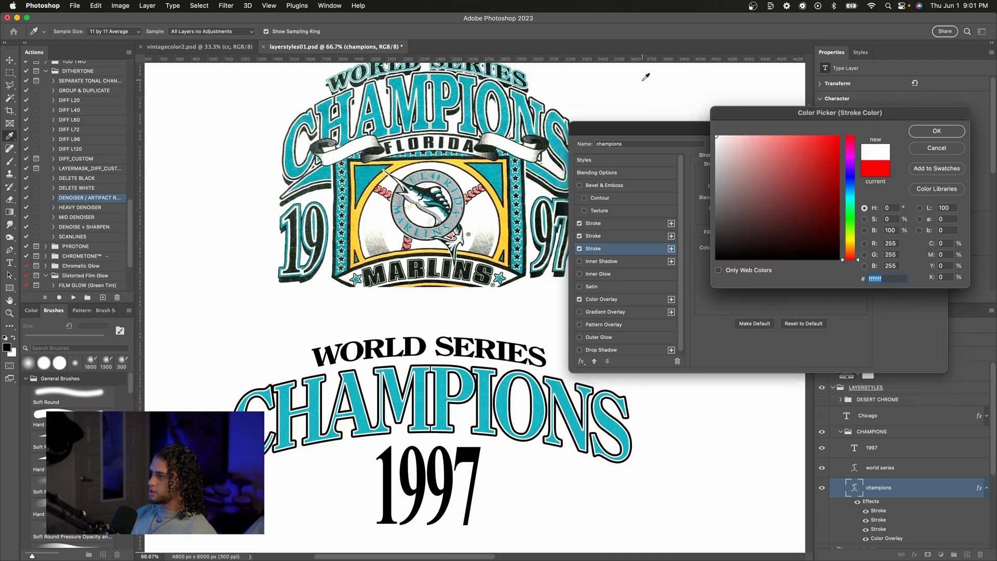
scroll(457, 368, "down", 3)
key("Return")
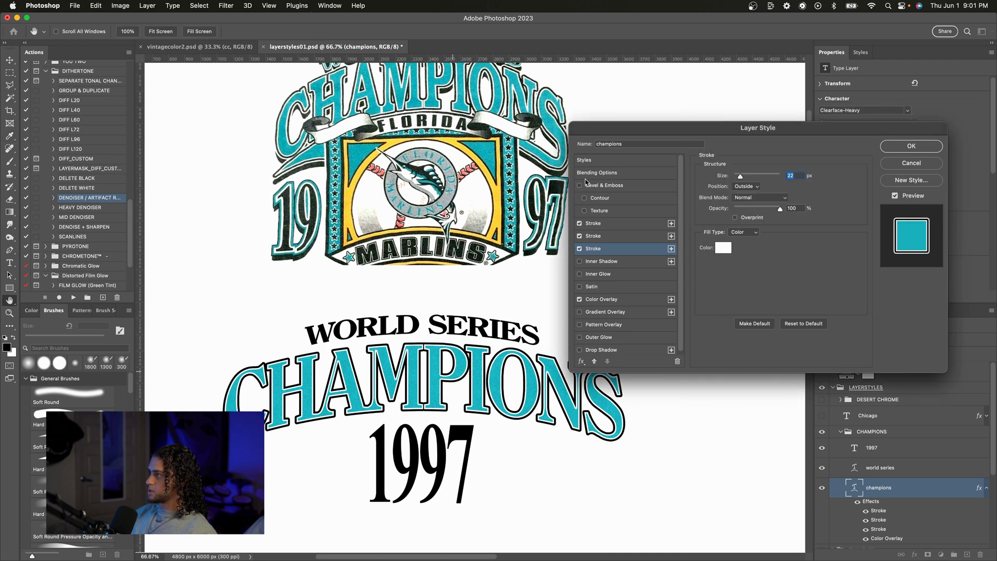
Step: Add a black Drop Shadow to the champions text with its spread at 100% and size at 4 px
left_click_drag(607, 130, 625, 113)
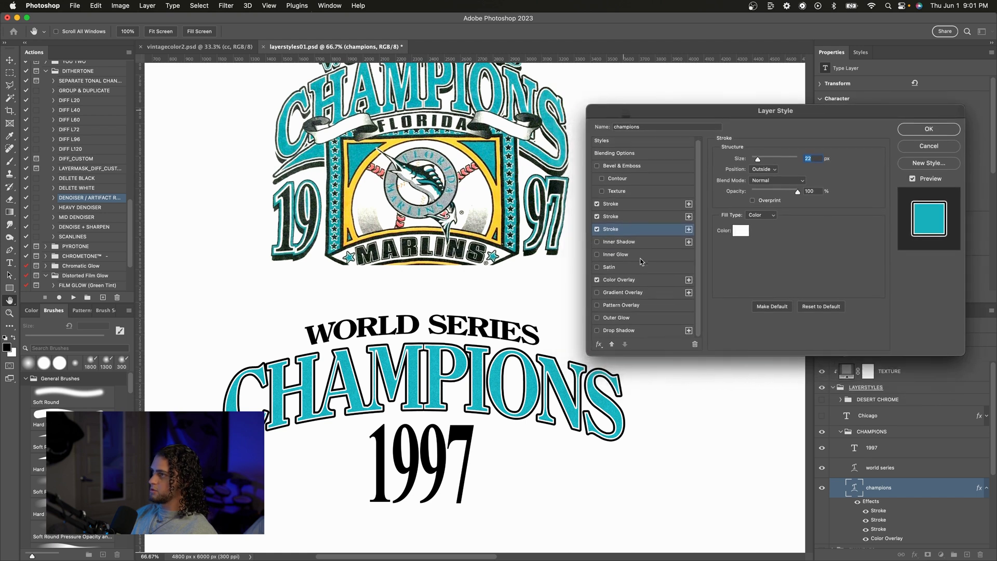
scroll(517, 223, "up", 3)
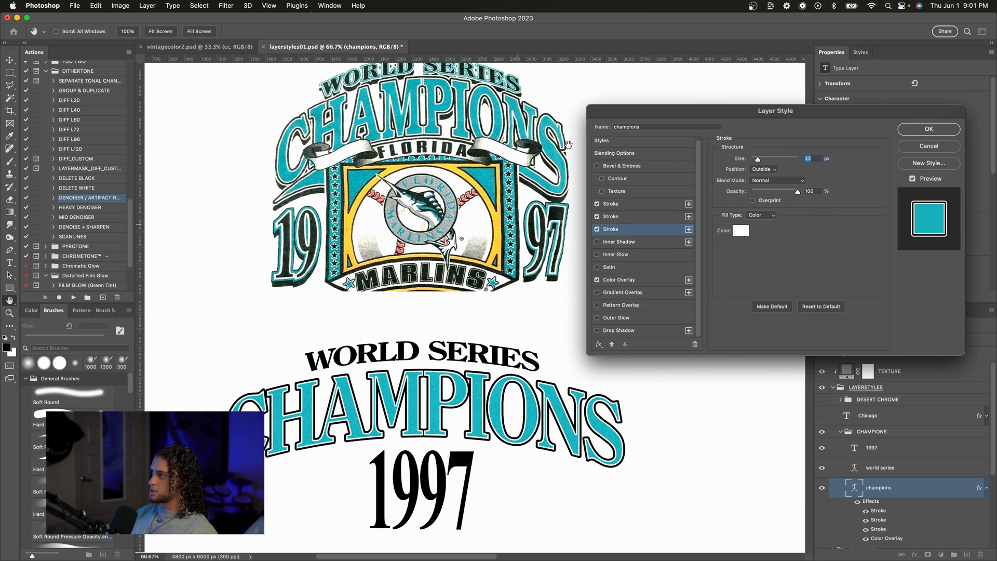
left_click(620, 279)
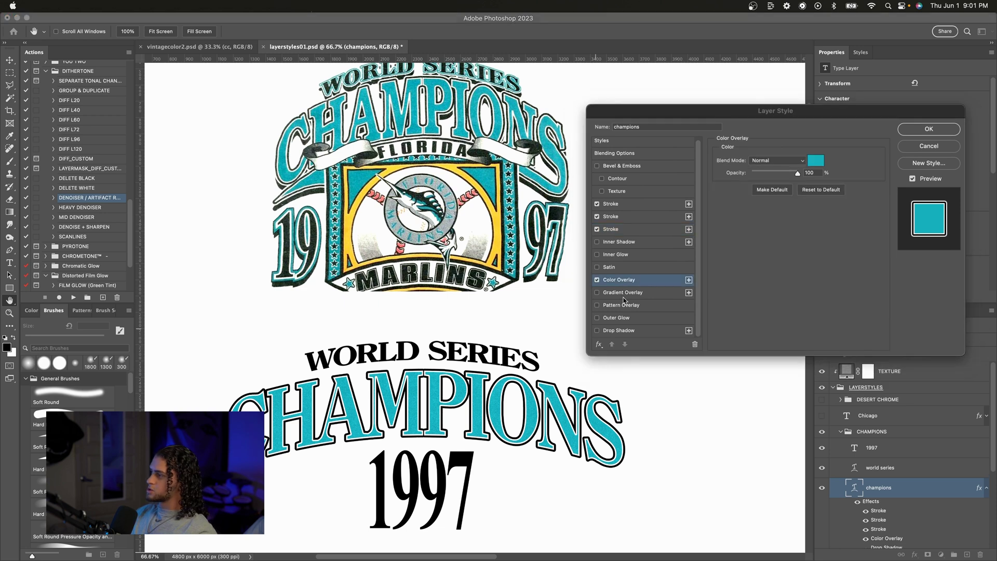
left_click(636, 331)
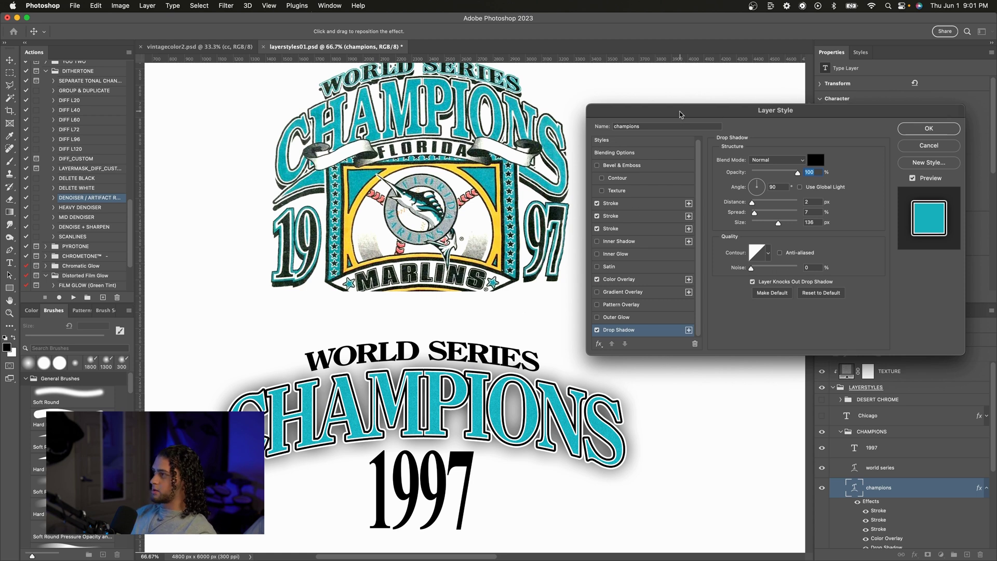
left_click_drag(680, 113, 683, 130)
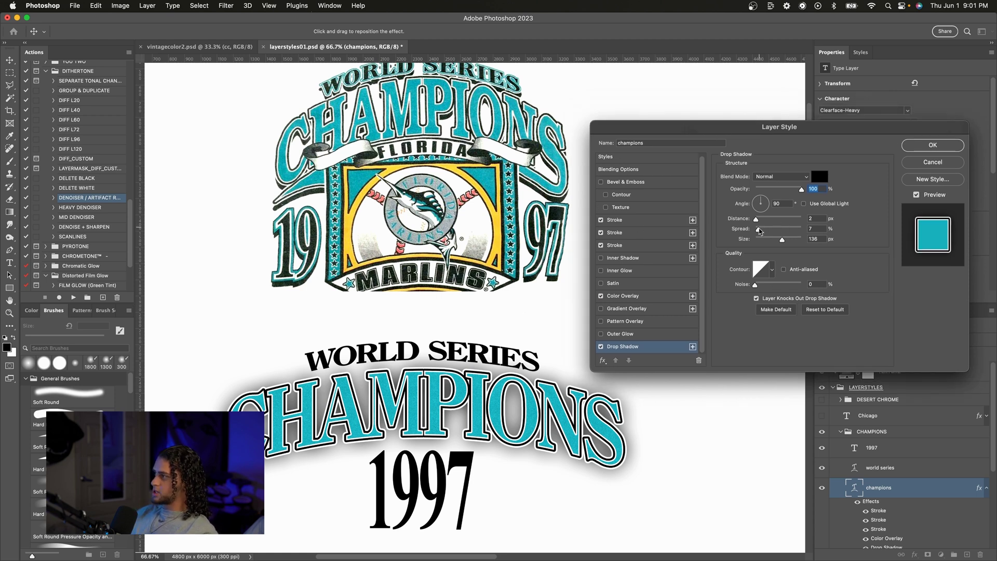
mouse_move(759, 232)
left_mouse_down()
mouse_move(818, 228)
mouse_move(748, 240)
left_mouse_up()
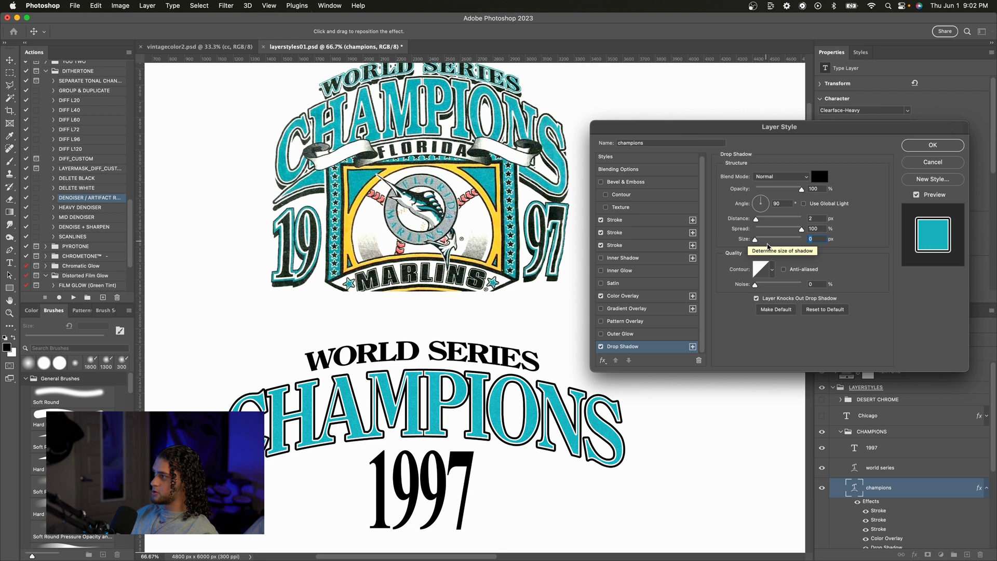
type("4")
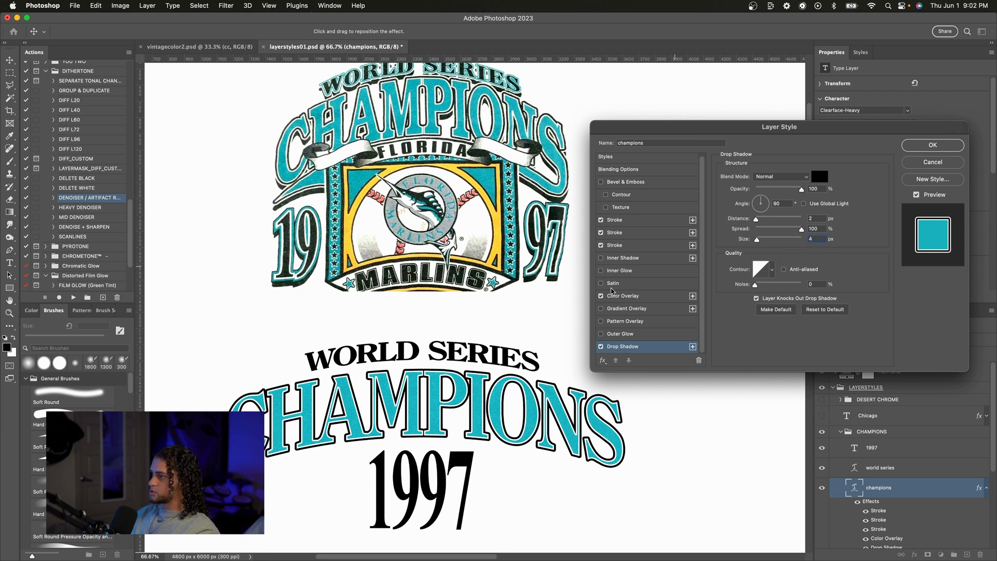
Step: Set the champions drop shadow's distance to 41 px and its angle to 80°
left_click_drag(732, 131, 678, 128)
left_click_drag(702, 217, 720, 216)
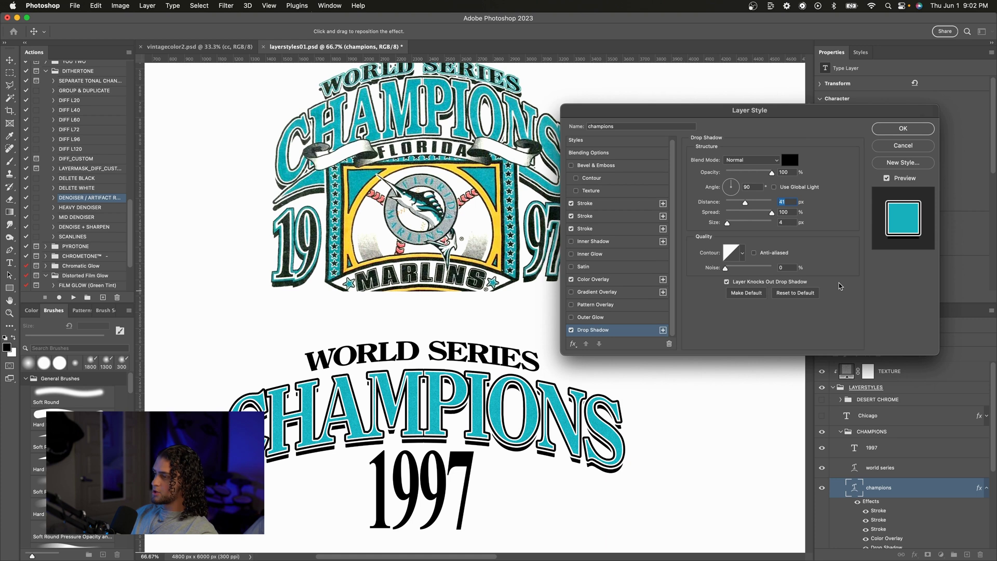
left_click_drag(717, 114, 733, 120)
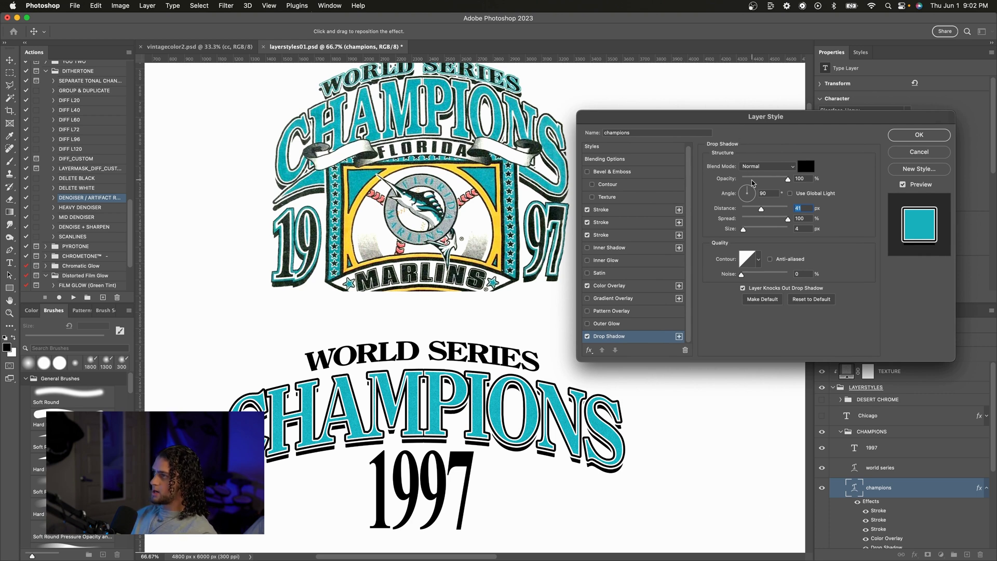
left_click_drag(673, 121, 682, 132)
left_click_drag(758, 200, 758, 197)
left_click_drag(880, 336, 895, 315)
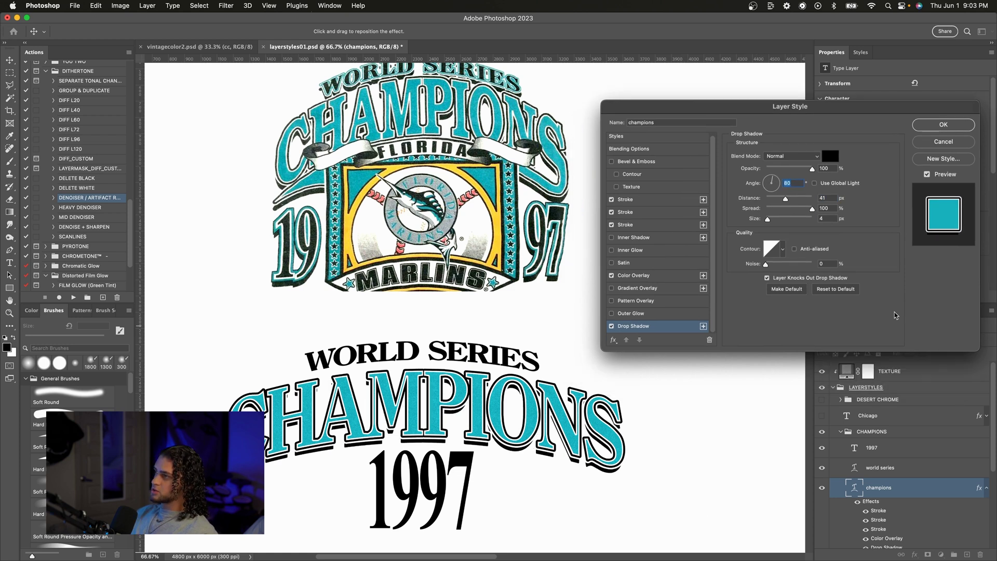
Step: Increase the drop shadow's distance to 50 px and apply the layer style to the champions text
left_click_drag(769, 222, 767, 221)
left_click_drag(785, 199, 790, 200)
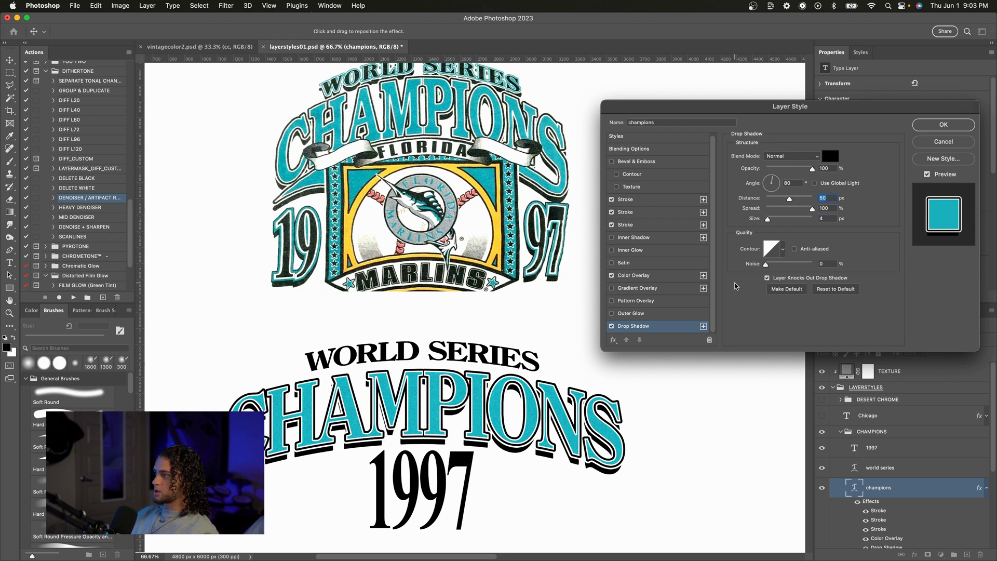
left_click(929, 127)
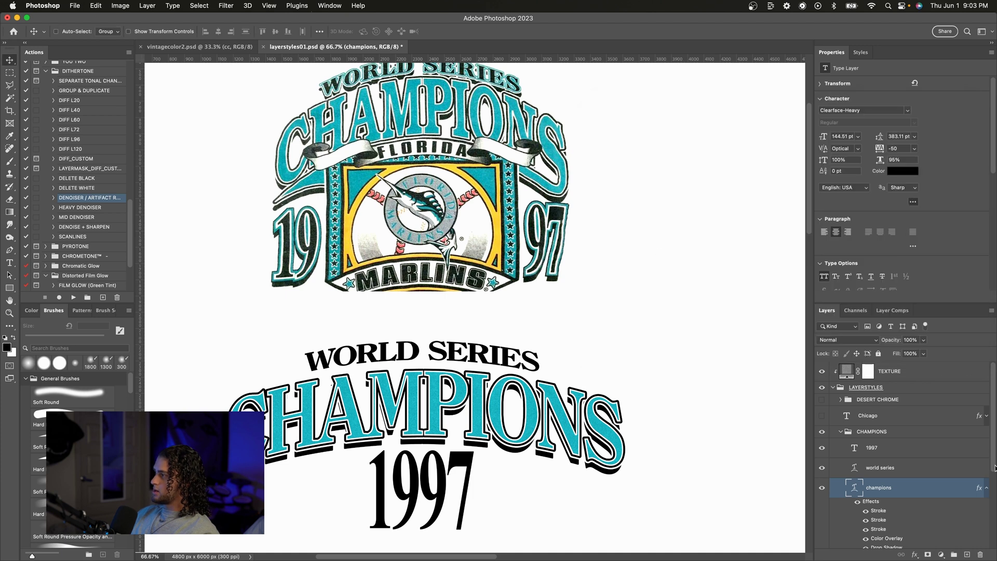
Step: Copy the champions layer style onto the world series text layer
left_click(986, 487)
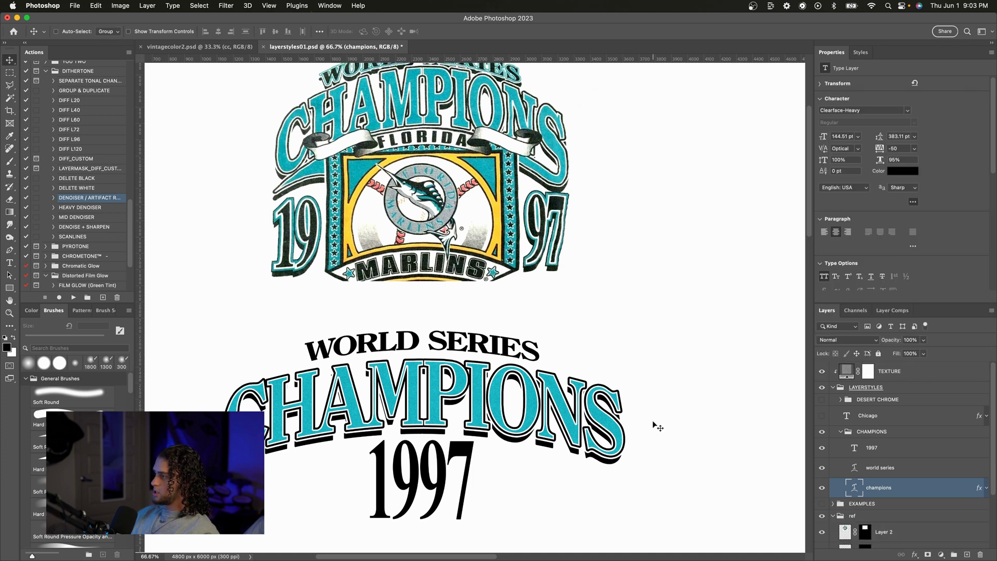
left_click_drag(978, 489, 957, 466)
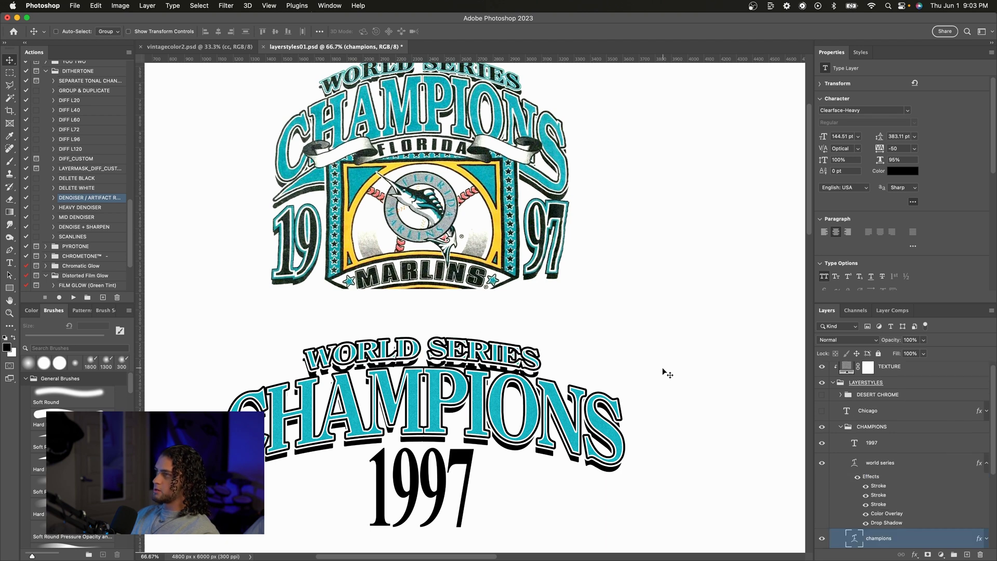
scroll(662, 366, "up", 1)
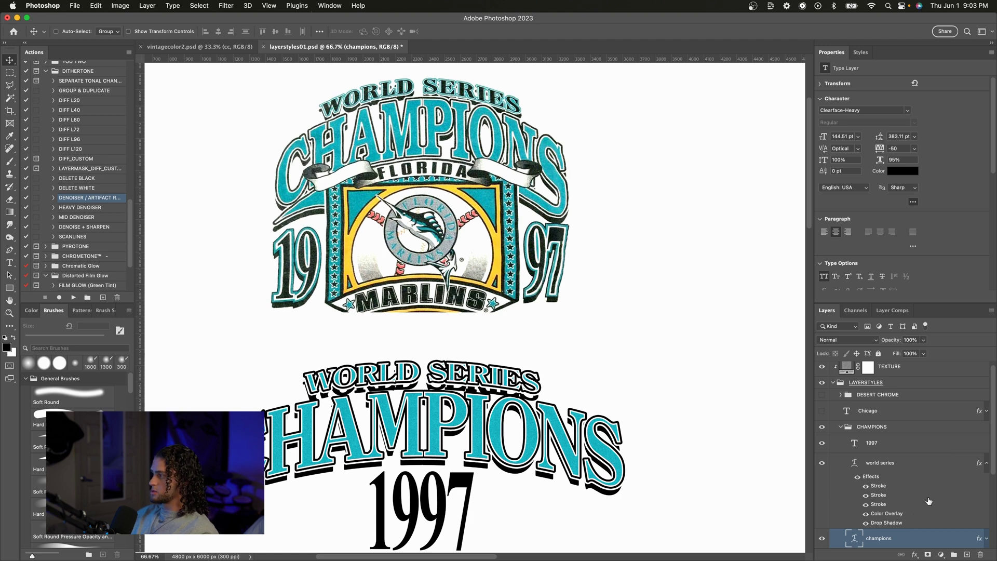
Step: Scale the layer effects of the world series text to 60%
left_click(906, 463)
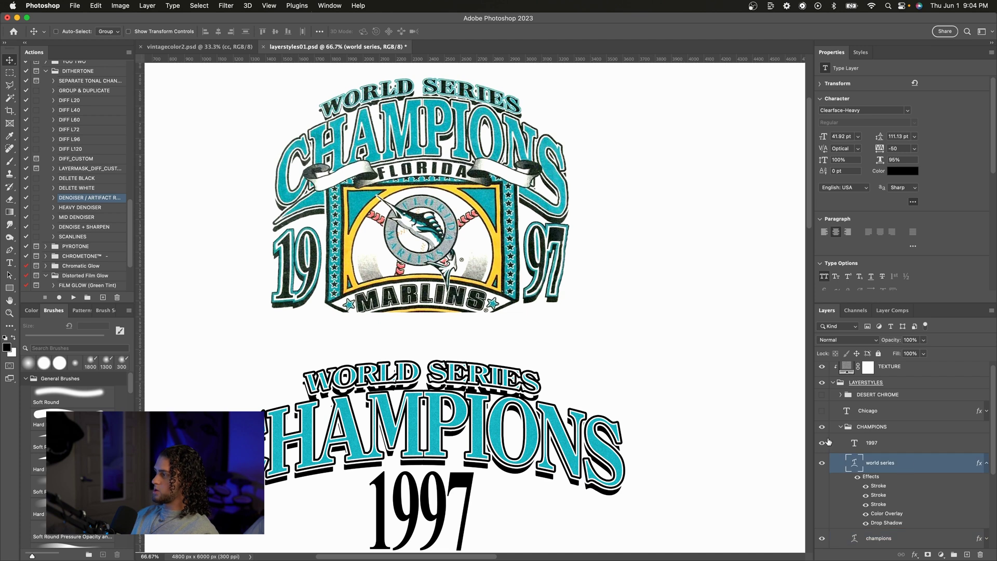
scroll(757, 410, "down", 1)
scroll(915, 446, "down", 3)
right_click(978, 415)
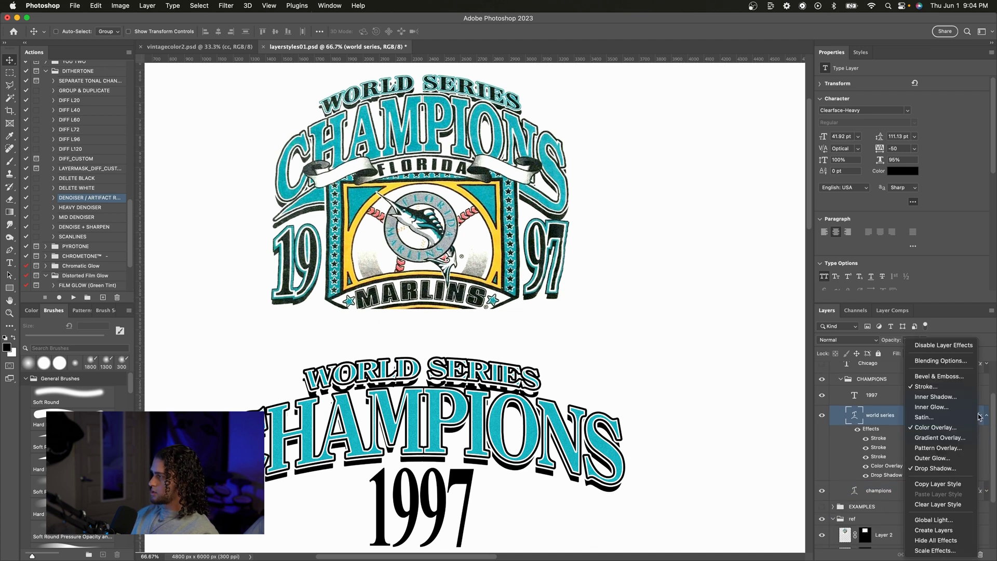
left_click(934, 550)
type("60")
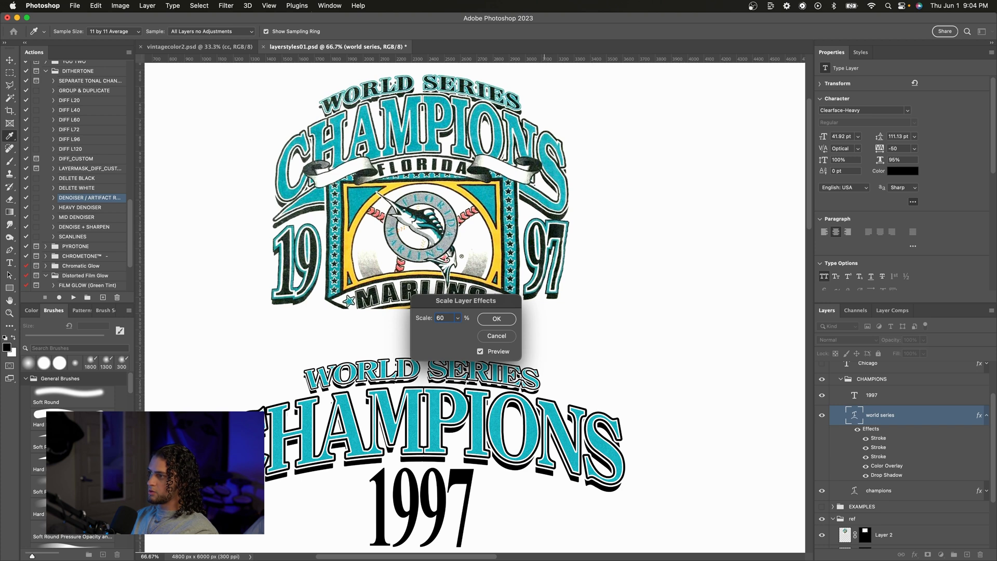
key("Return")
Step: Copy the teal hex code 1ab2c0 from the world series Color Overlay and change the overlay color to black (000000)
double_click(872, 430)
key("super+plus")
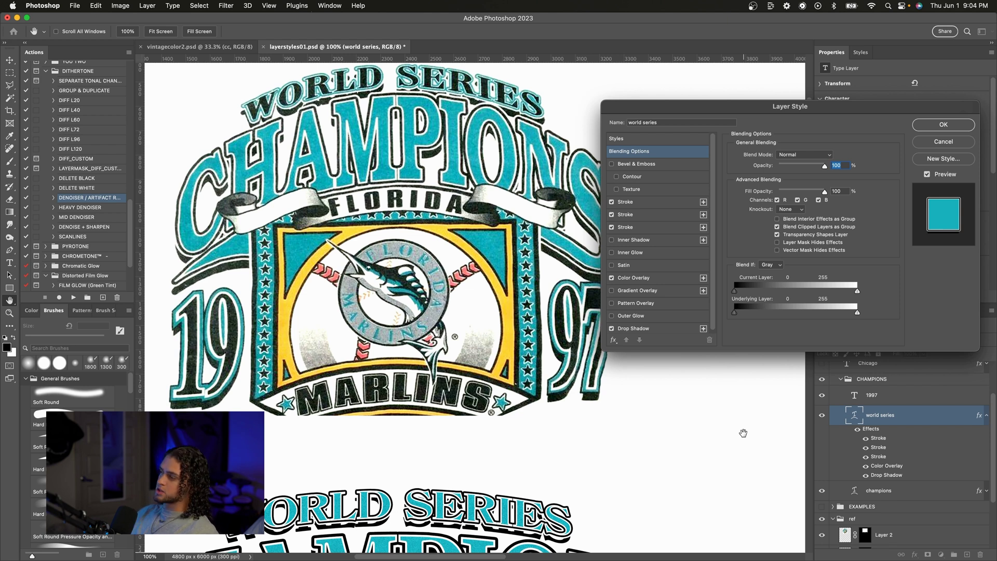
left_click(667, 281)
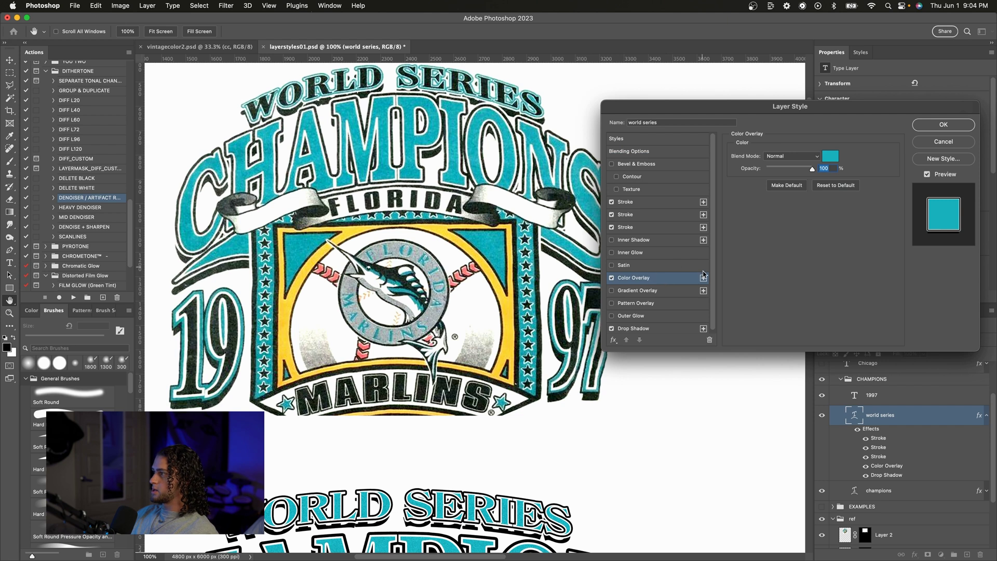
left_click(830, 157)
key("super+c")
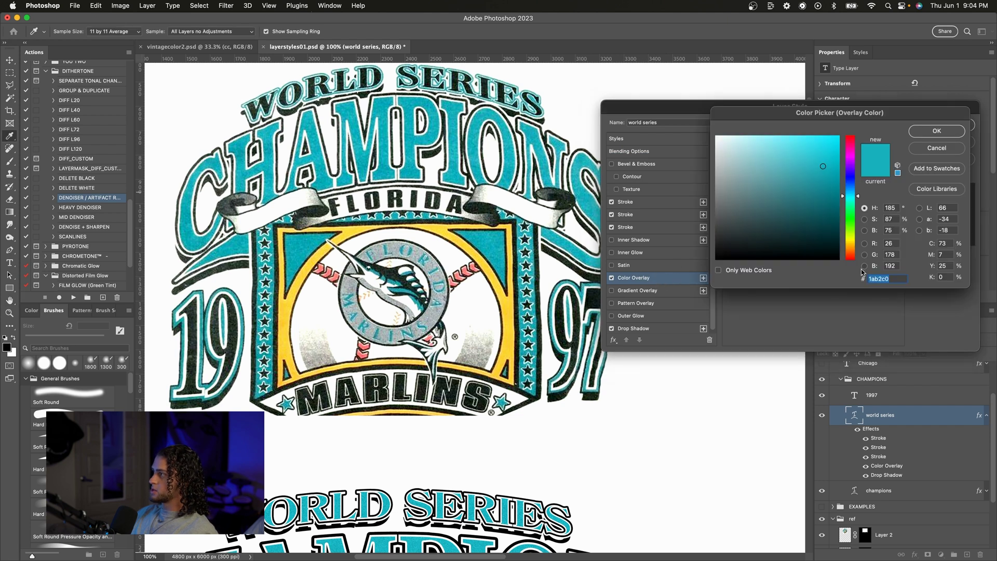
type("000000")
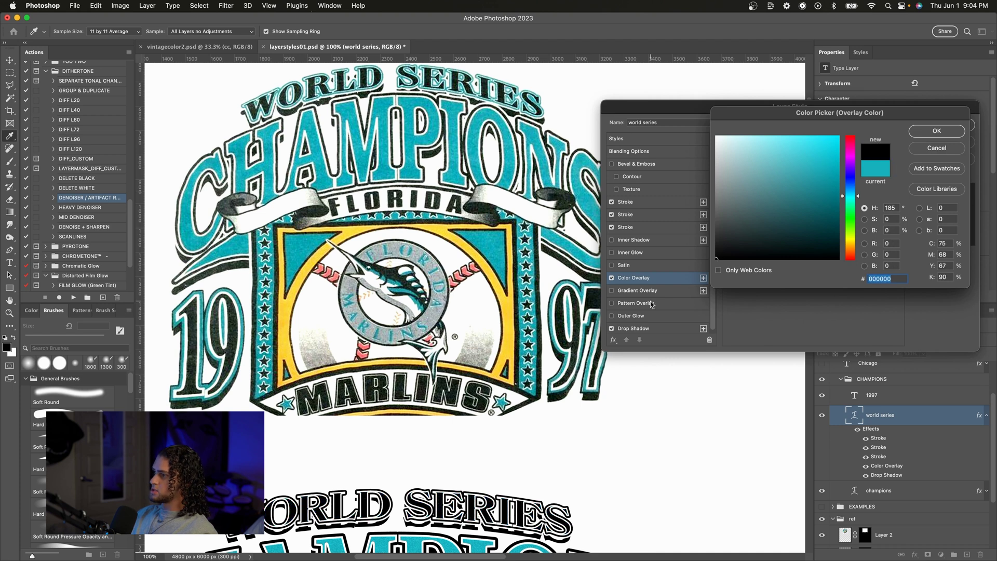
key("Return")
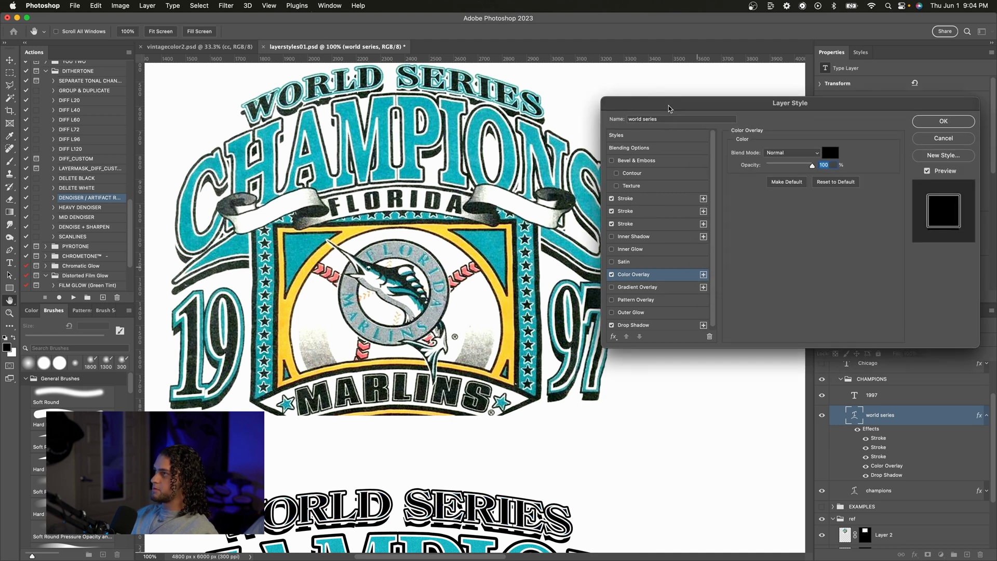
Step: Change the color of the second, black outside stroke on the world series text to teal (1ab2c0)
left_click(674, 194)
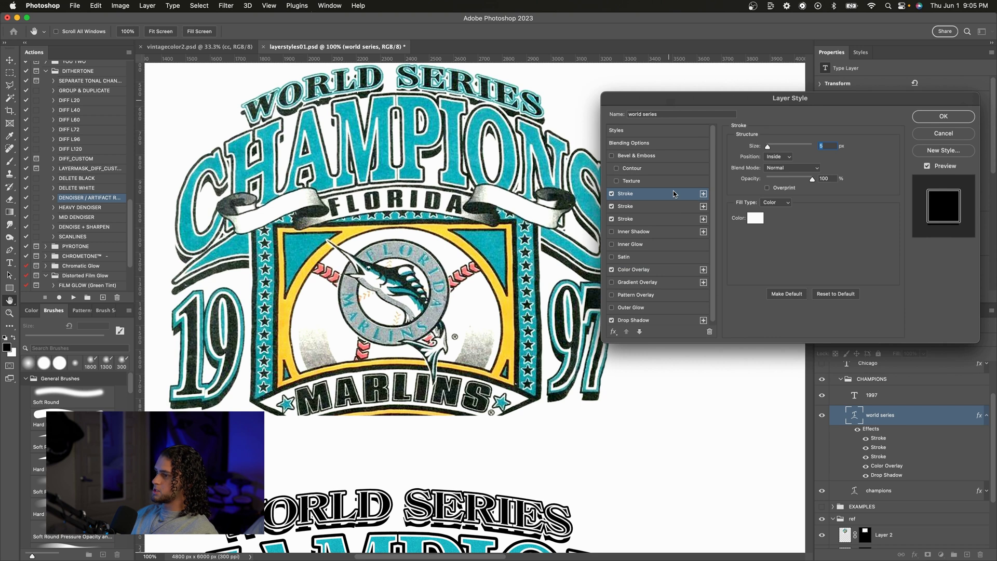
left_click(685, 207)
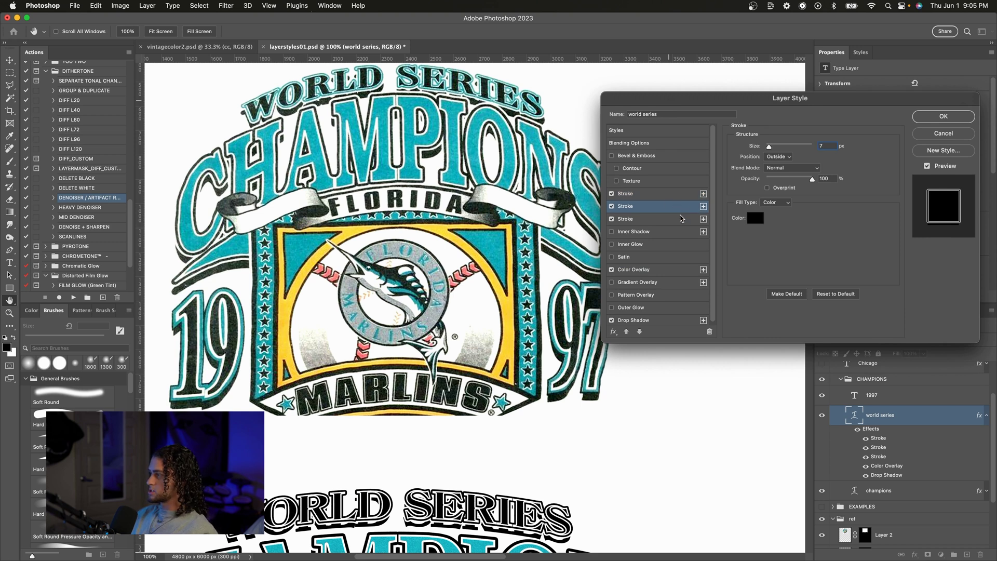
left_click(754, 217)
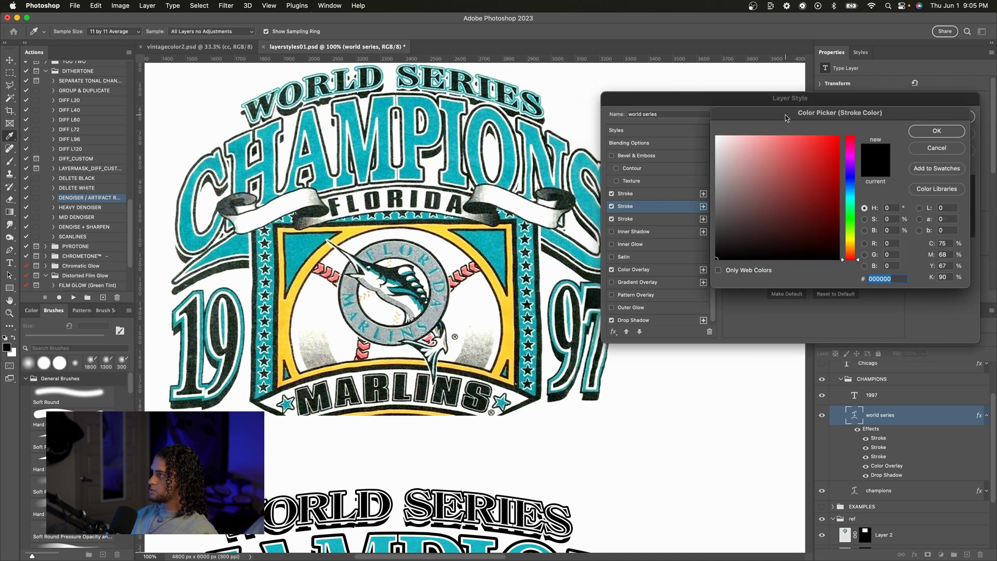
left_click_drag(785, 115, 699, 101)
key("super+v")
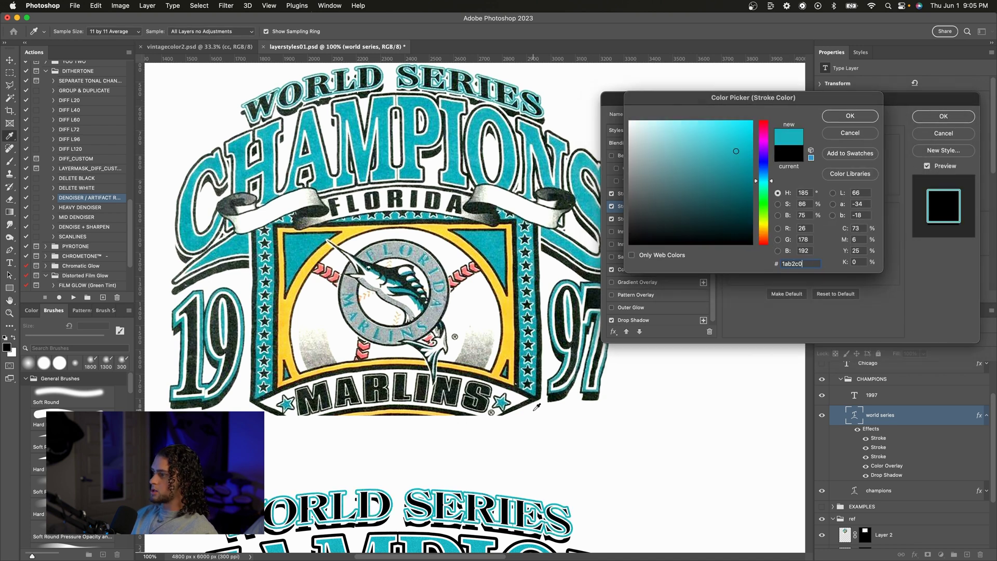
scroll(537, 411, "down", 2)
key("Return")
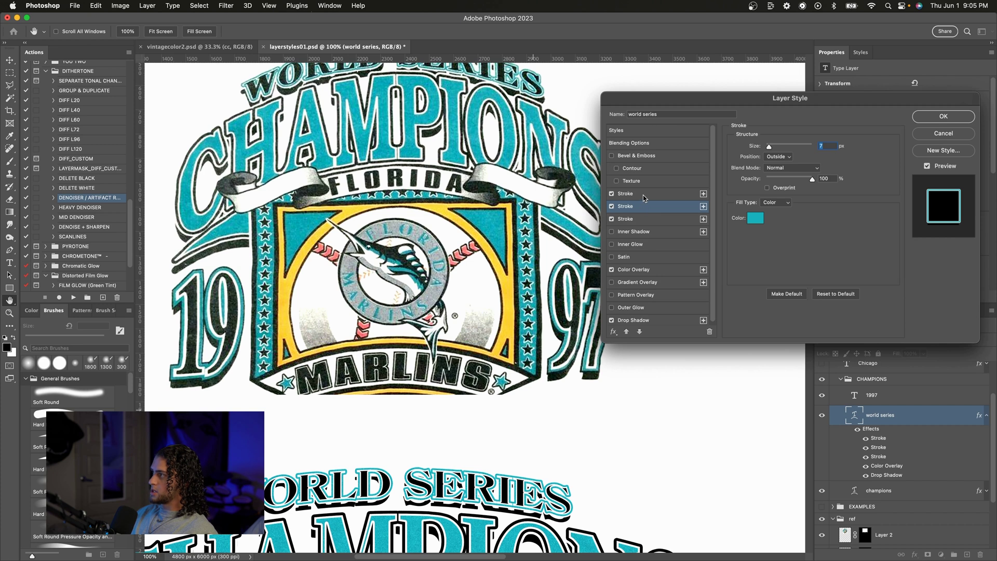
Step: Set the size of the white inside stroke on the world series text to 3 px
left_click(645, 195)
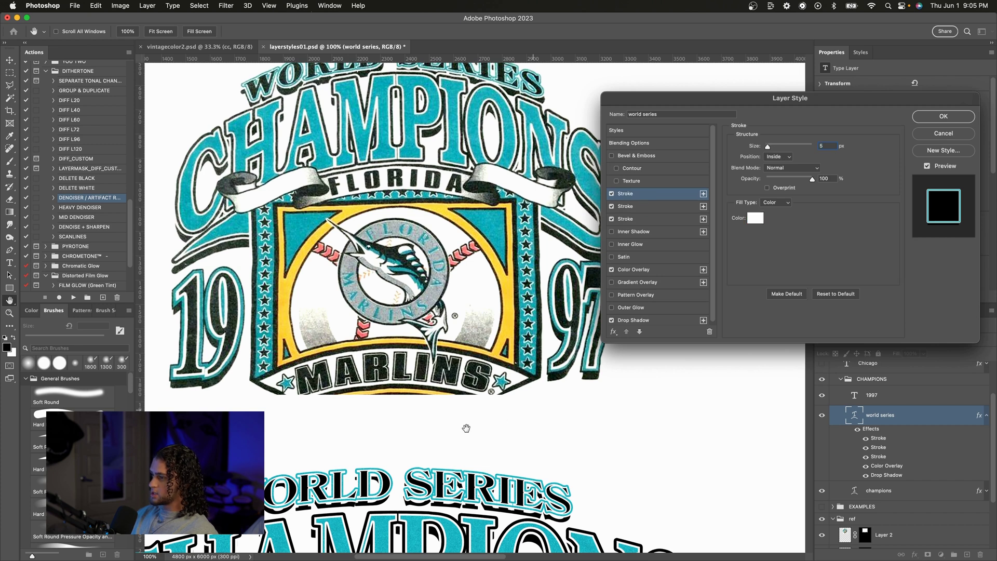
type("3")
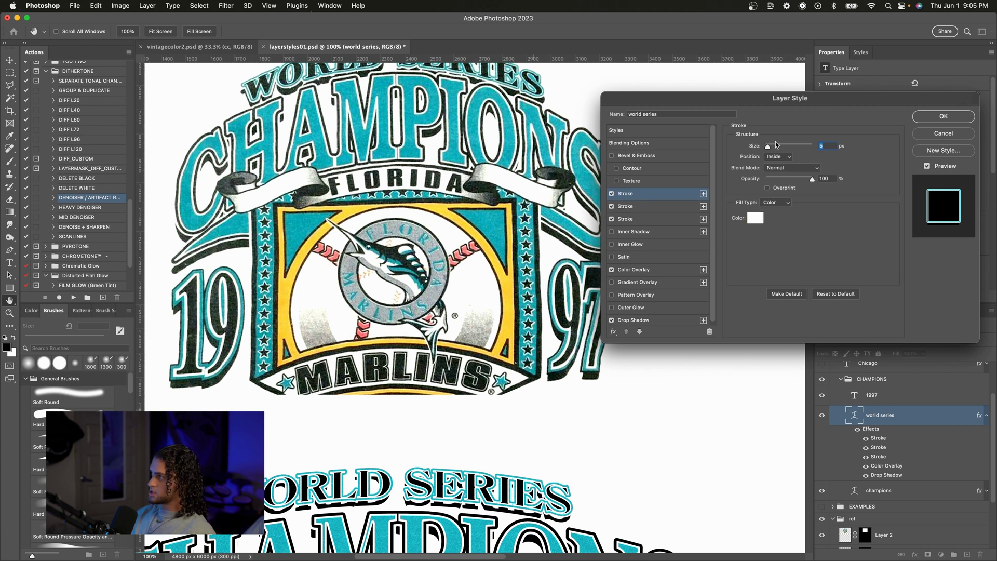
scroll(480, 351, "up", 2)
key("Up")
type("3")
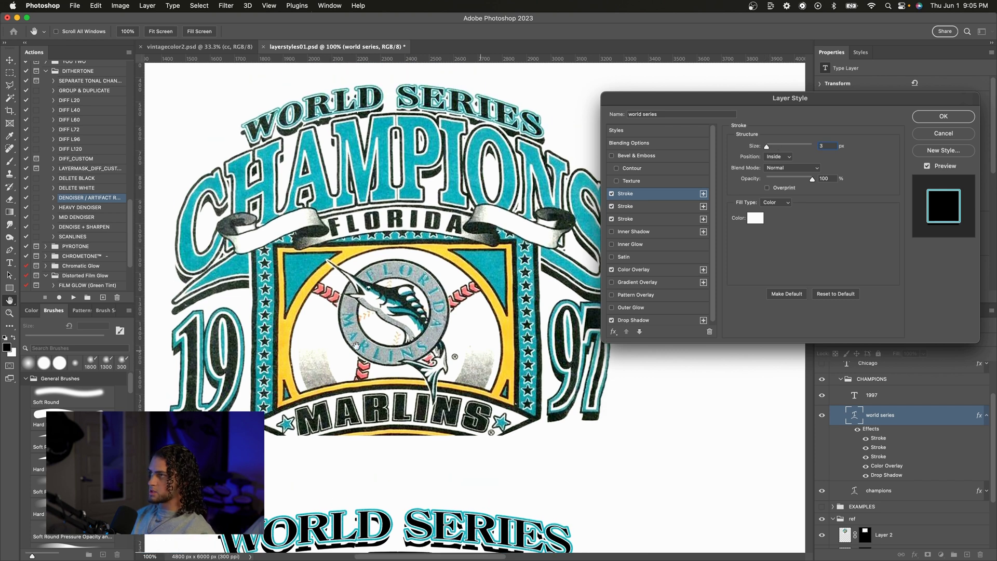
scroll(357, 346, "down", 1)
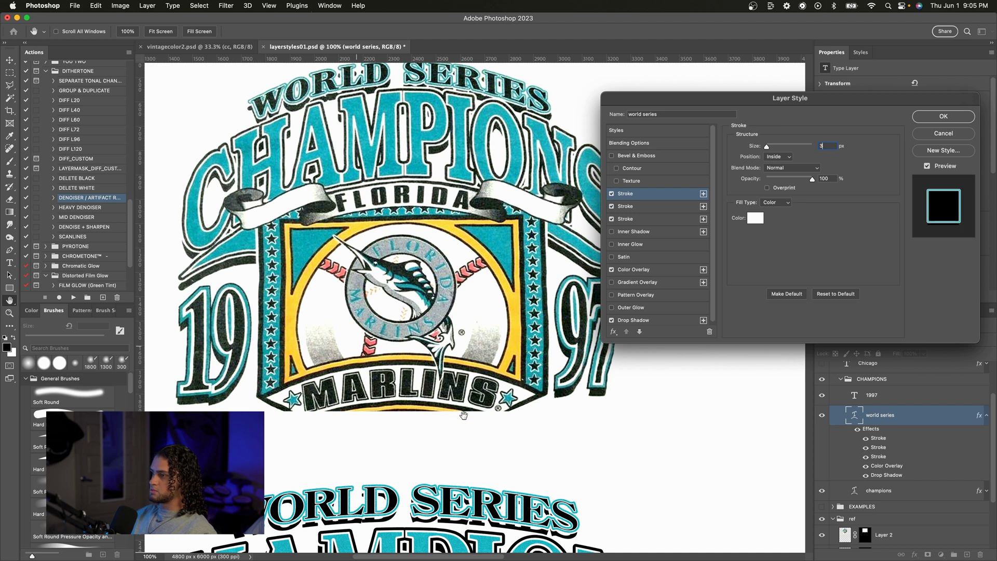
Step: Adjust the world series Drop Shadow to a 62° angle, 26 px distance and 6 px size
left_click(657, 320)
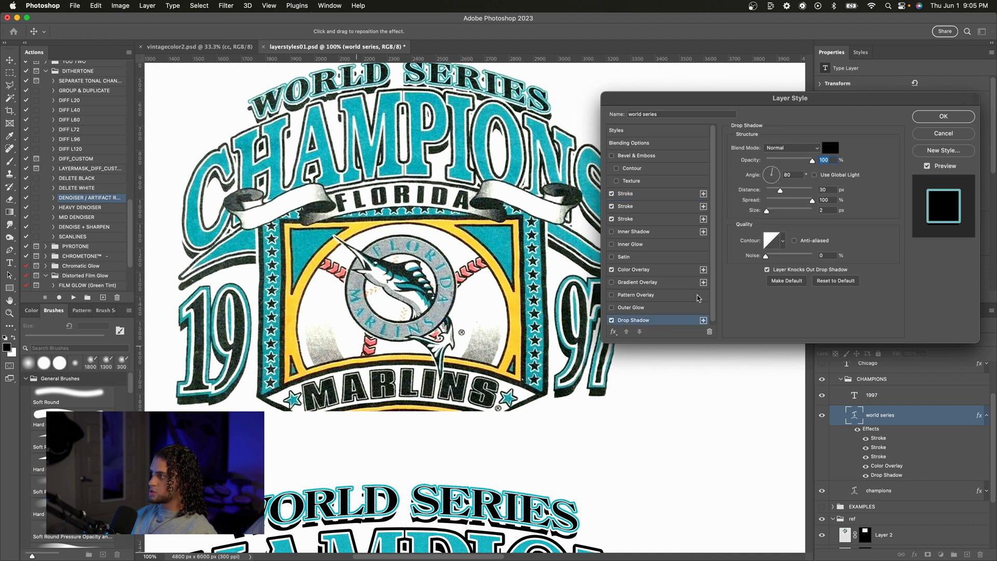
left_click_drag(767, 211, 778, 192)
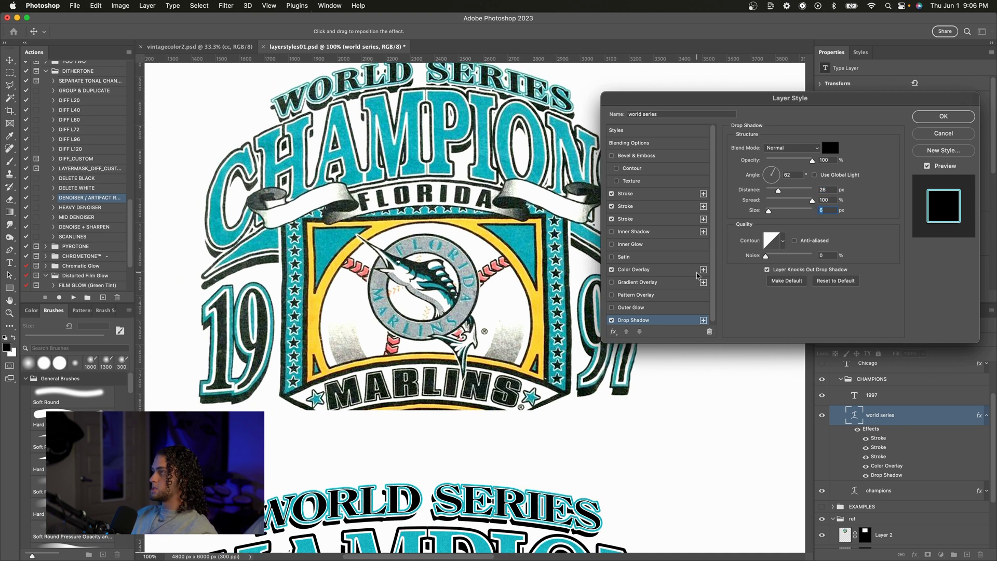
left_click_drag(675, 102, 676, 141)
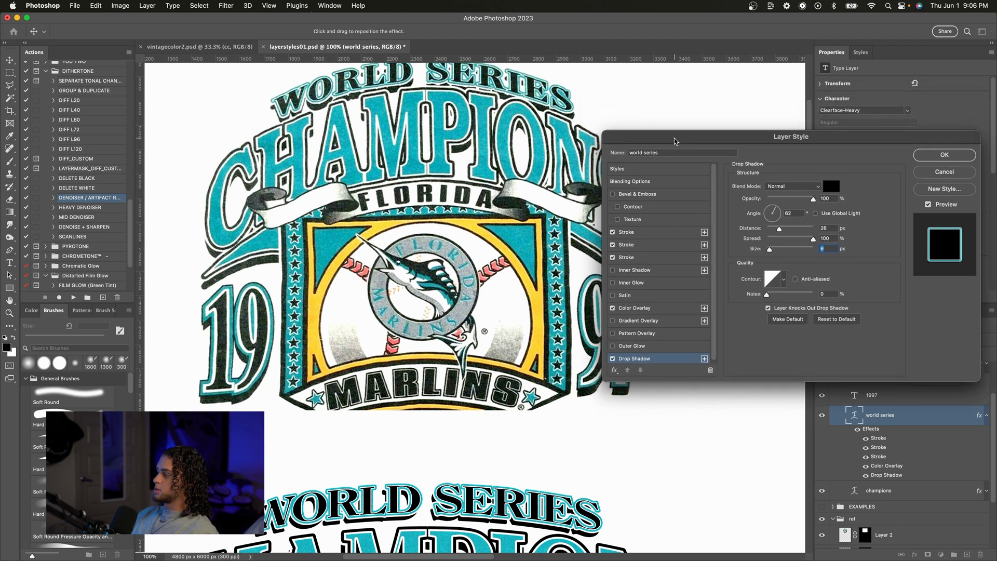
Step: Change the position of the 3 px white stroke on the world series text to Center
left_click(656, 232)
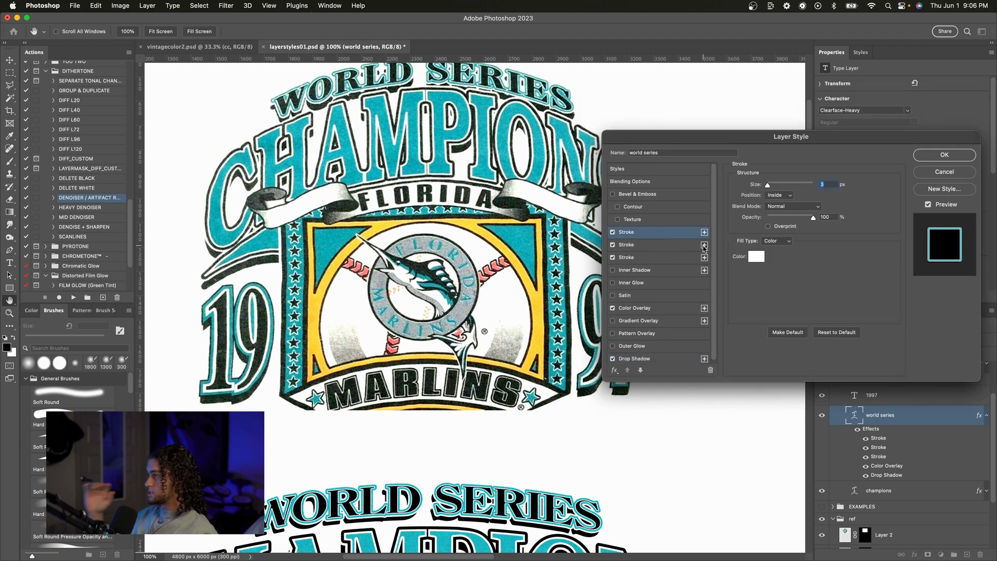
left_click(778, 196)
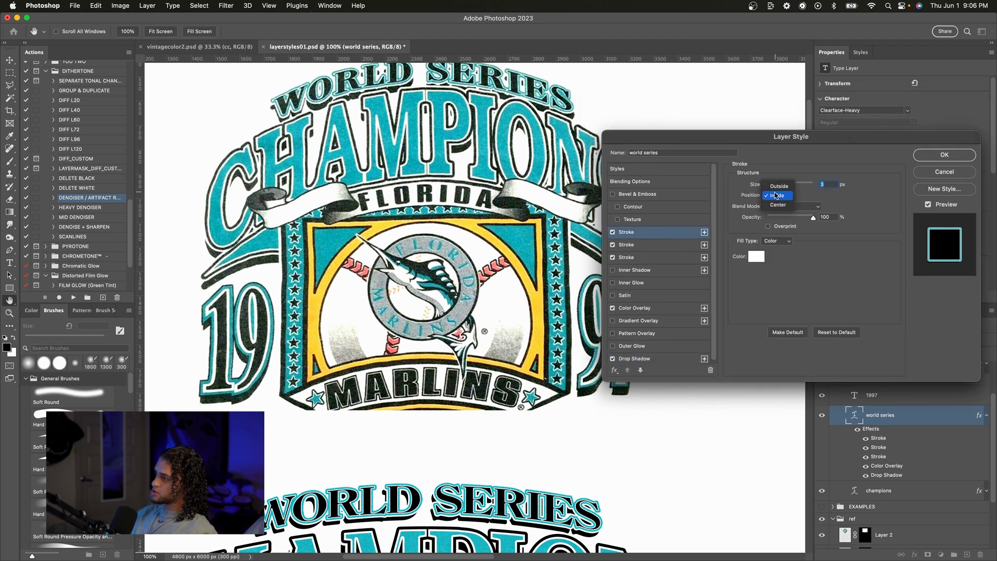
left_click(778, 205)
scroll(404, 477, "down", 5)
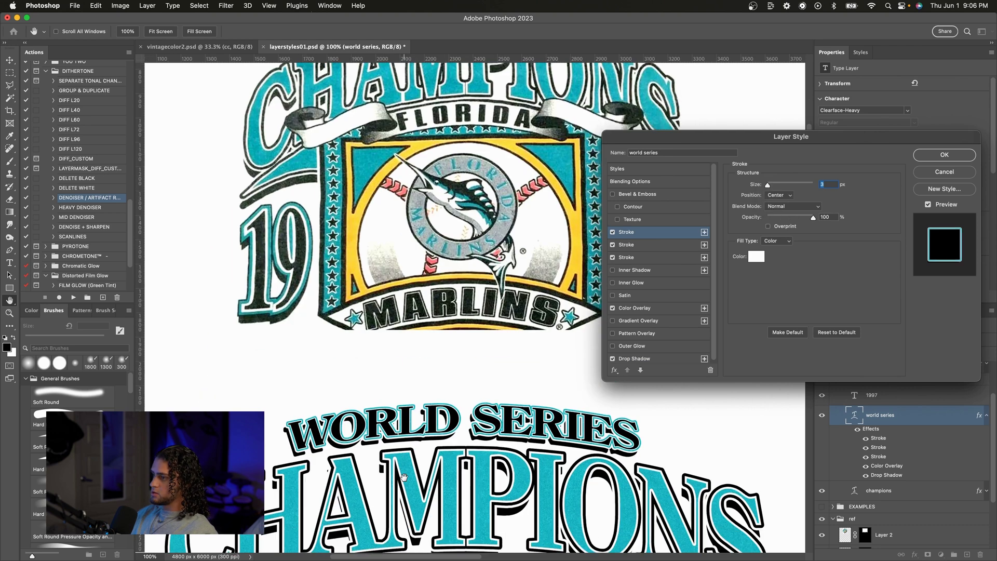
scroll(404, 477, "up", 4)
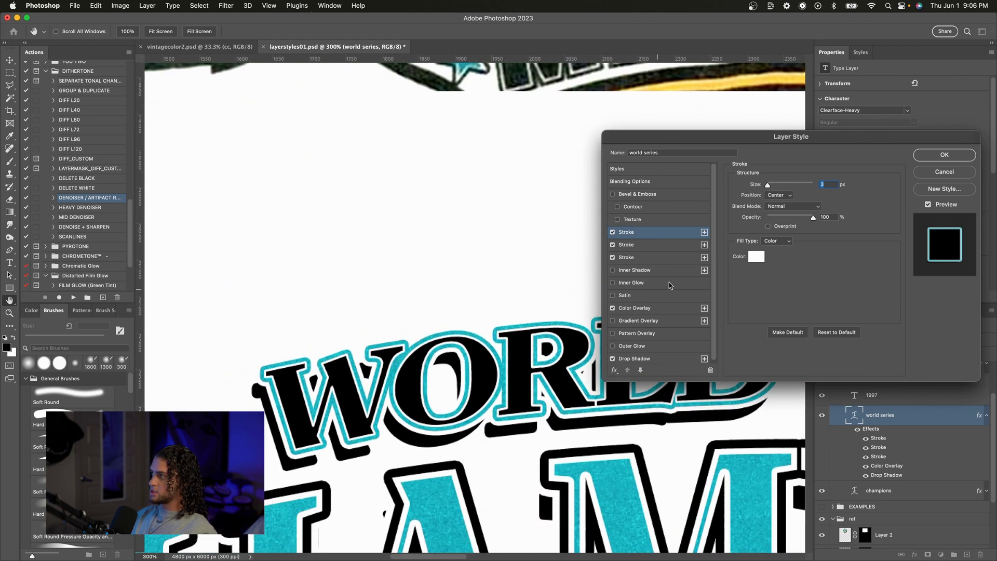
Step: Compare the Inside and Outside positions for the 3 px white stroke up close and return it to Center
left_click(778, 194)
left_click(779, 186)
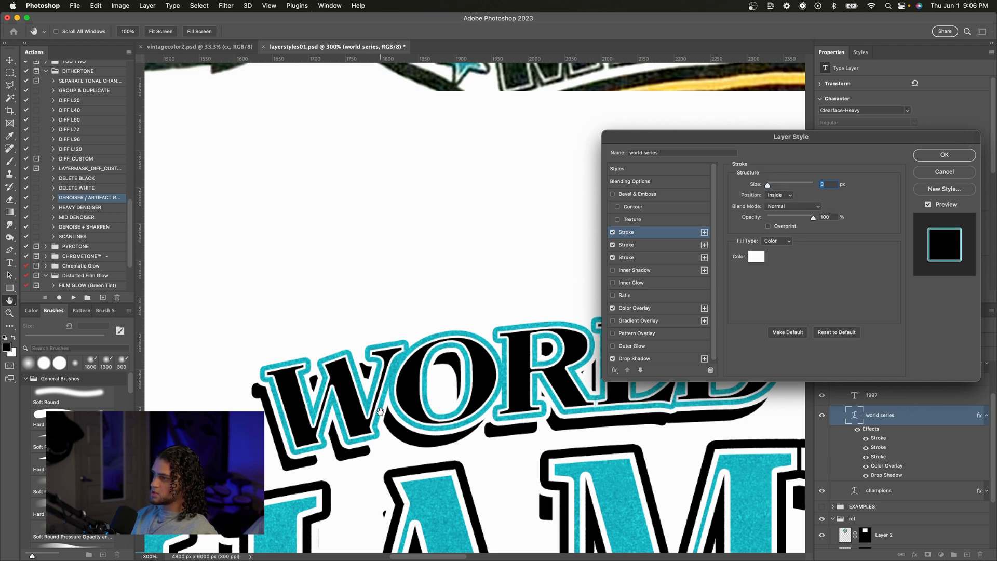
left_click(781, 194)
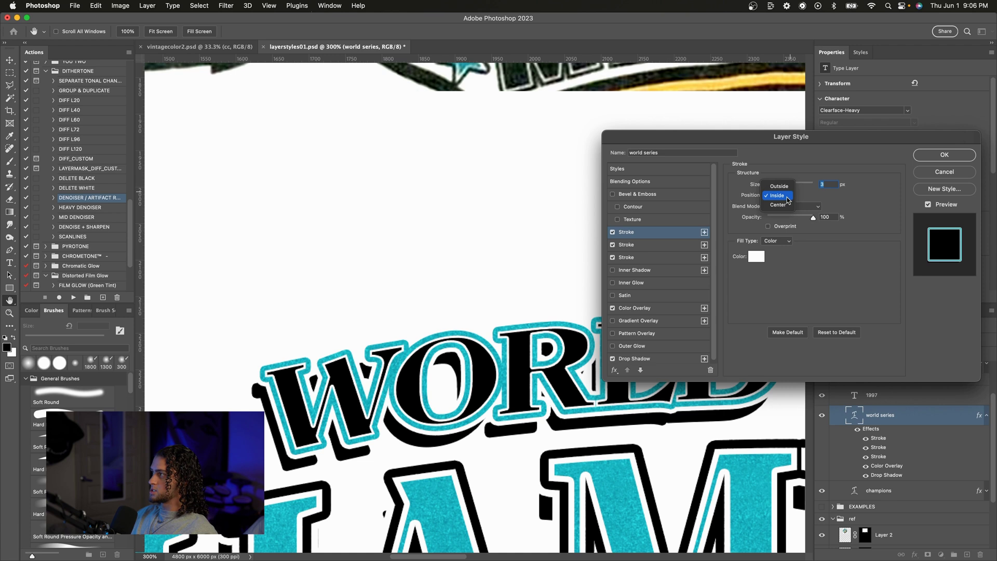
left_click(783, 203)
left_click(781, 195)
left_click(781, 179)
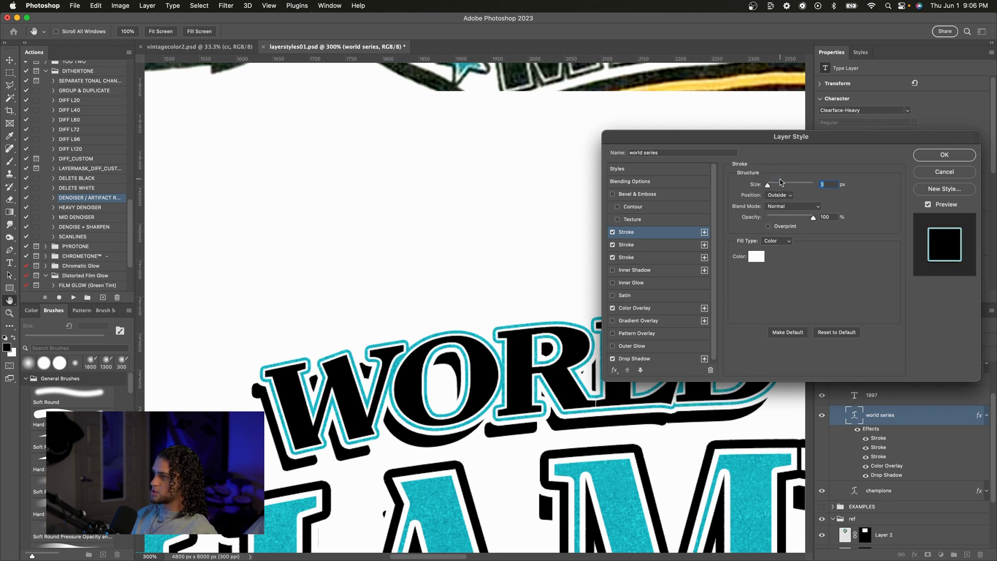
left_click(779, 194)
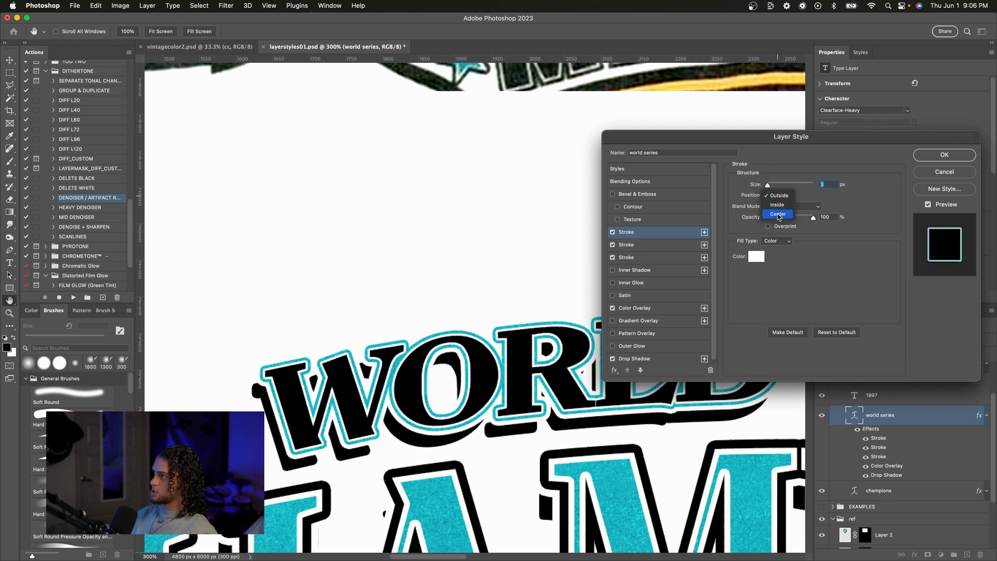
left_click(780, 212)
Step: Apply the edited layer style to the world series text
key("super+minus")
key("super+minus")
key("super+minus")
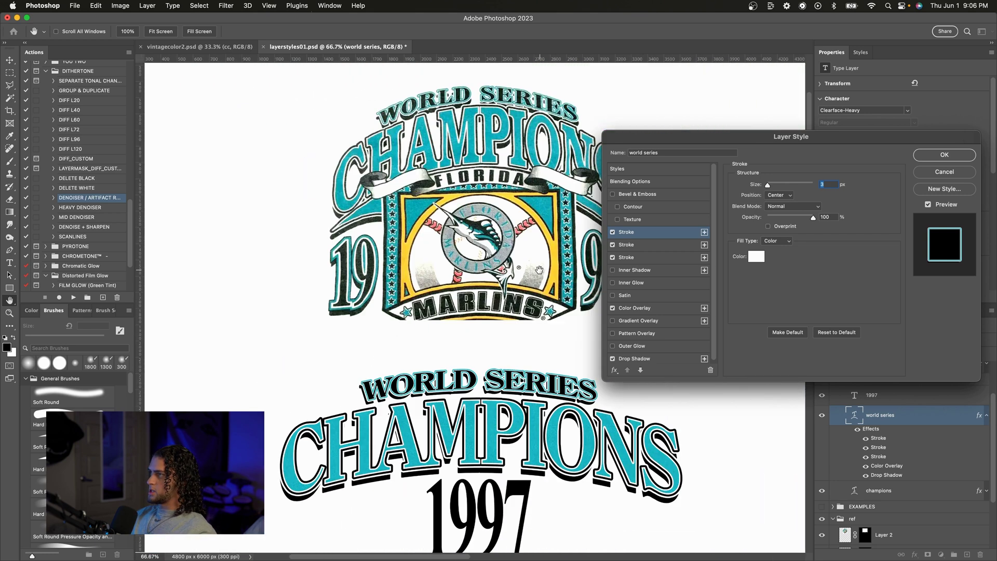
key("Return")
scroll(544, 275, "down", 1)
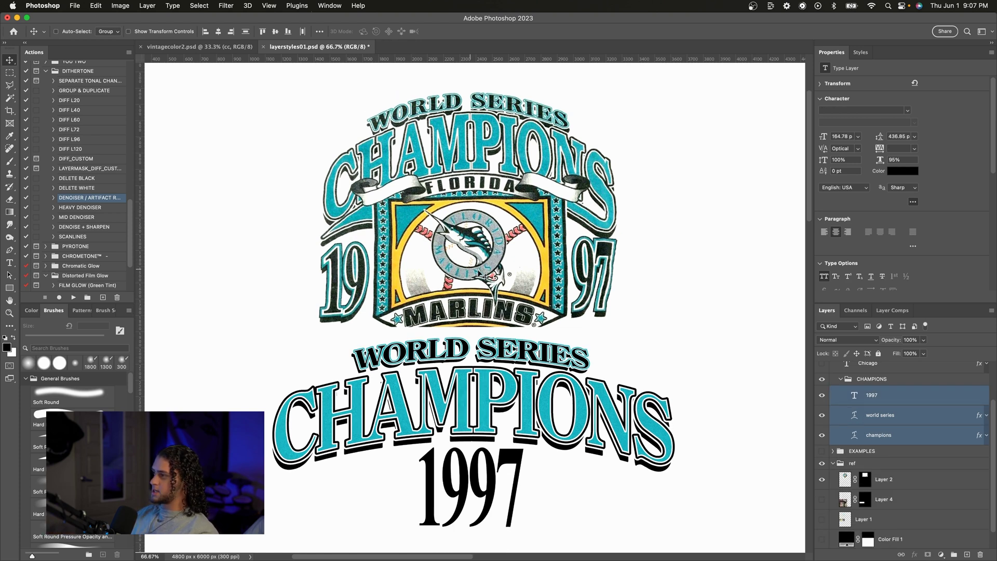
Step: Copy the world series text's layer style onto the 1997 text
left_click(882, 397)
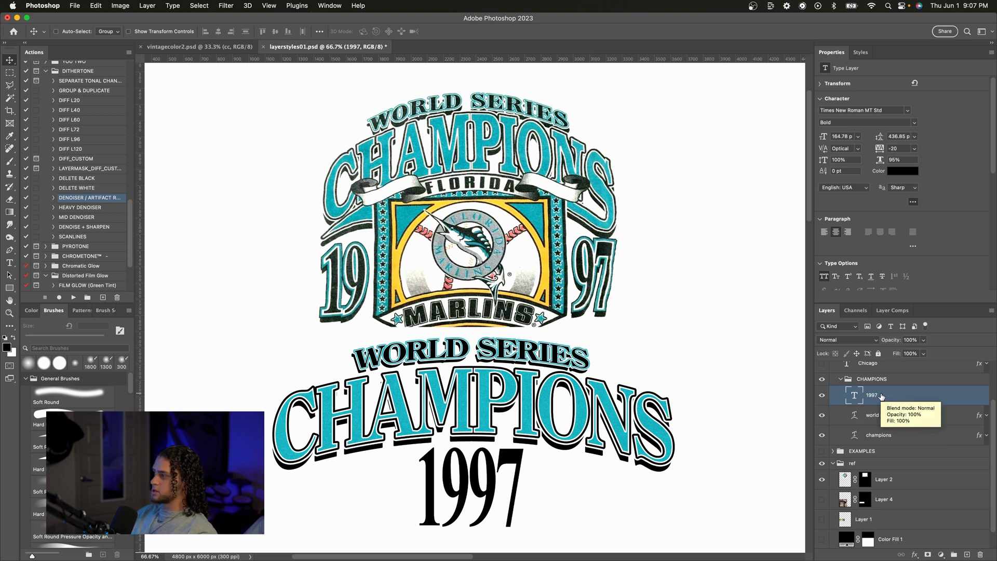
left_click(878, 435)
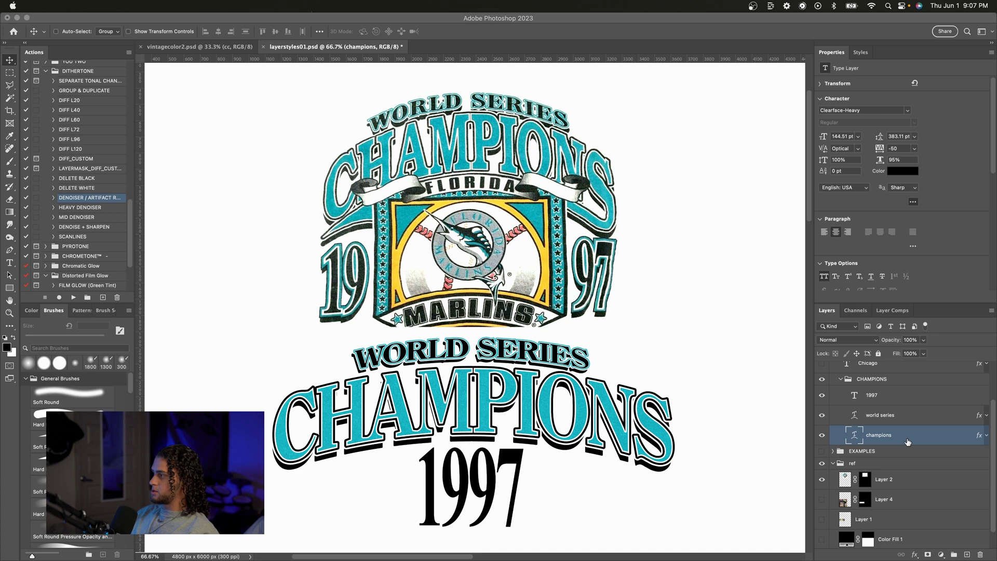
left_click_drag(979, 415, 971, 395)
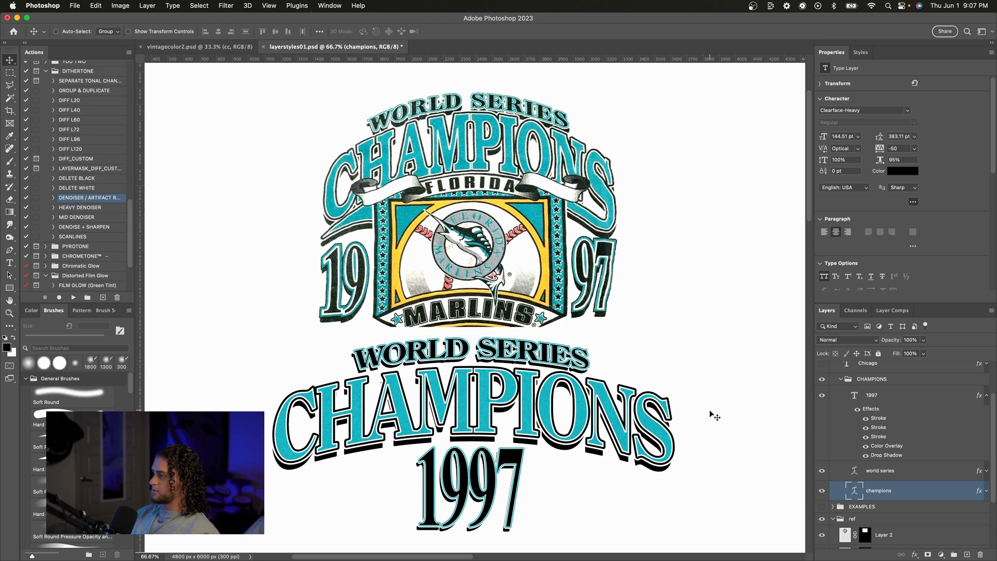
Step: Set the 1997 text's centered white stroke to 7 px and its teal outside stroke to 16 px
double_click(943, 395)
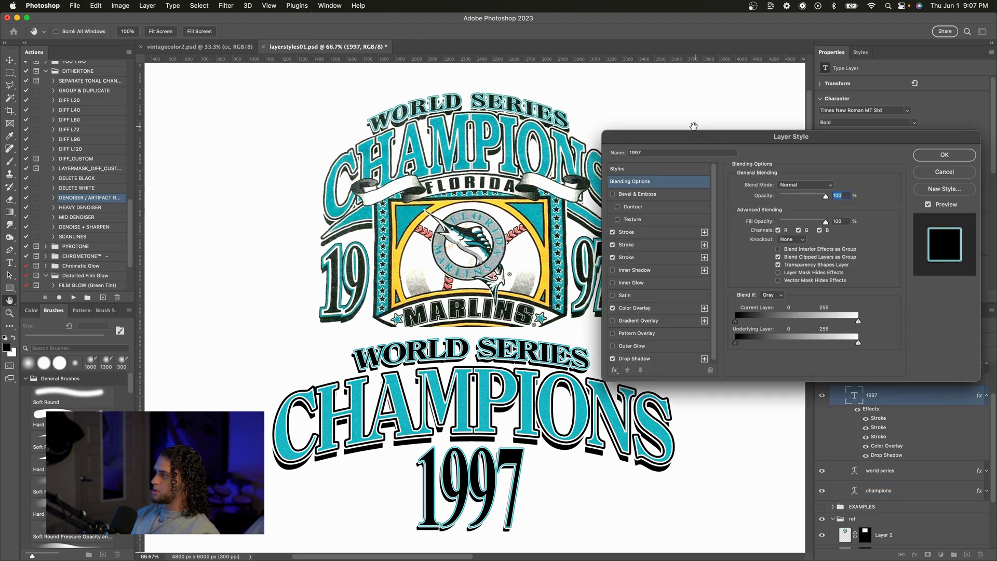
mouse_move(675, 136)
left_mouse_down()
mouse_move(685, 138)
mouse_move(659, 127)
left_mouse_up()
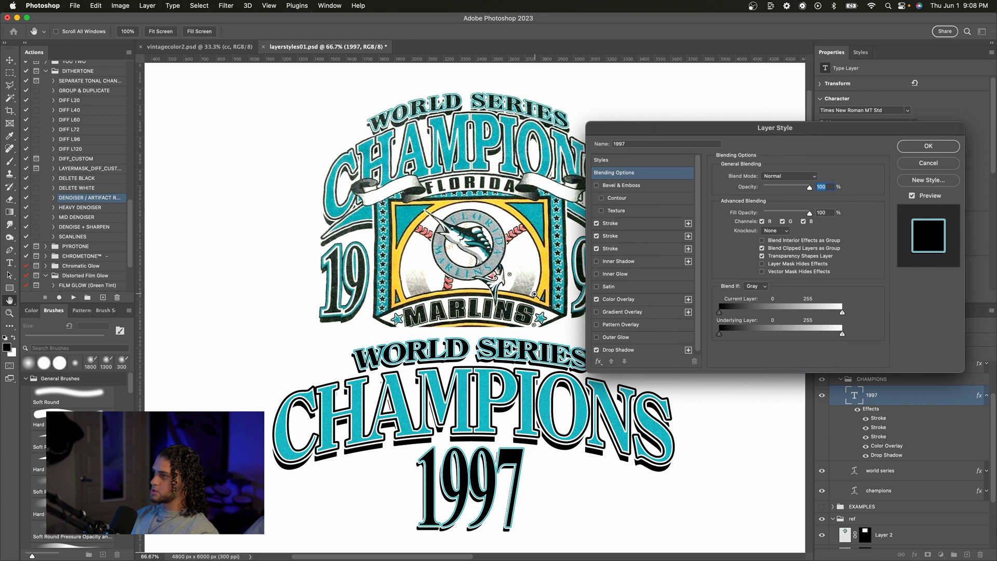
key("super+equal")
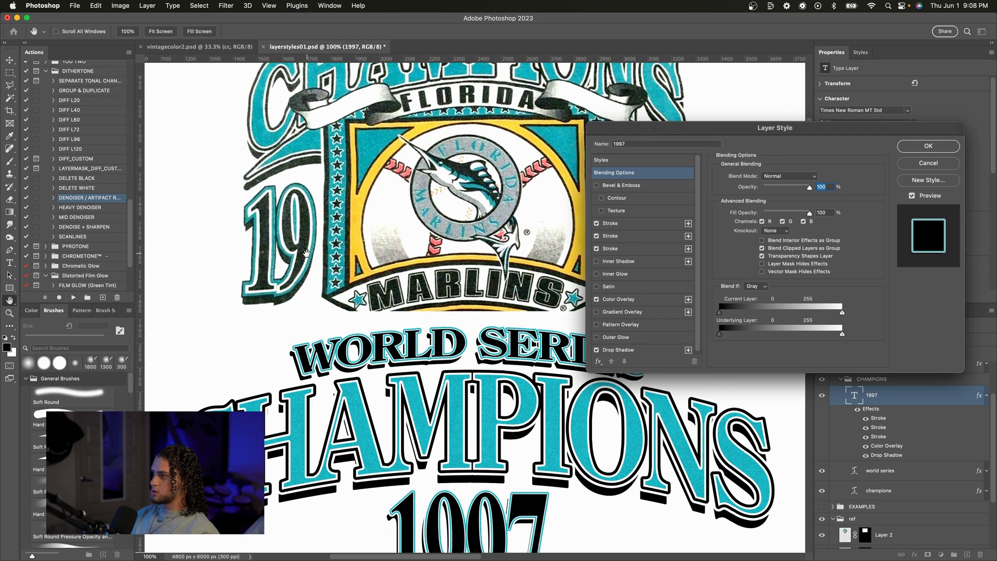
scroll(307, 253, "down", 3)
left_click(624, 226)
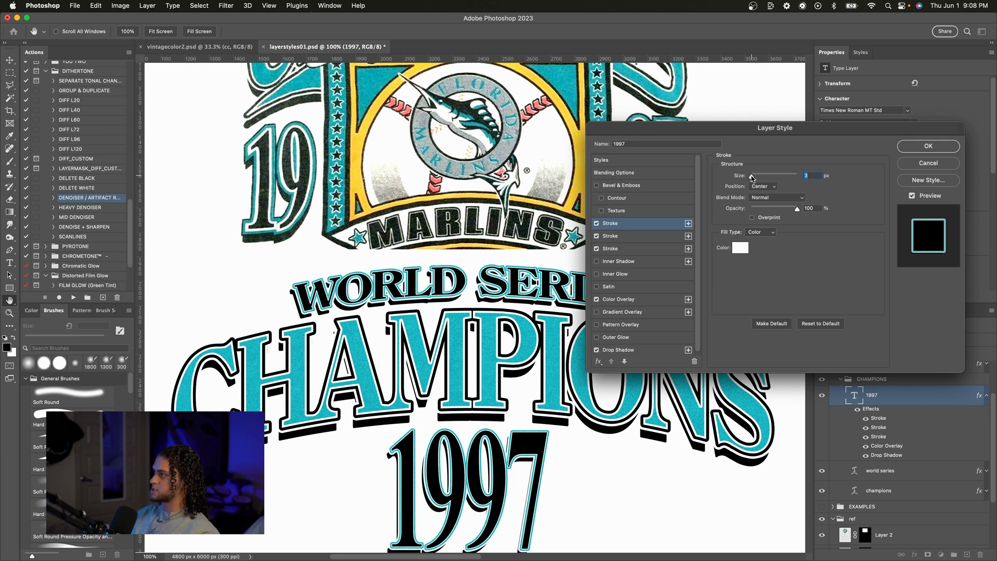
left_click_drag(752, 178, 754, 179)
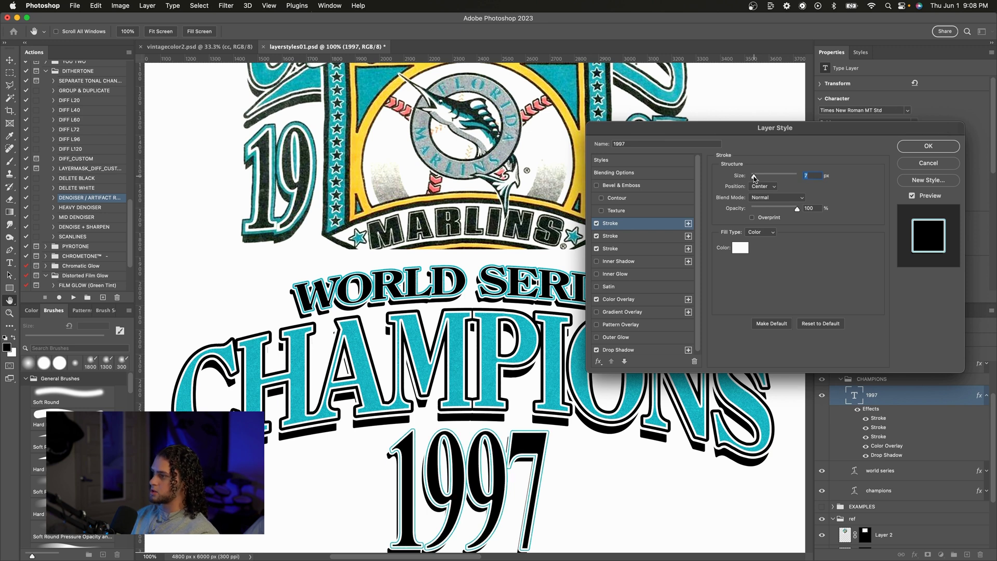
left_click(659, 237)
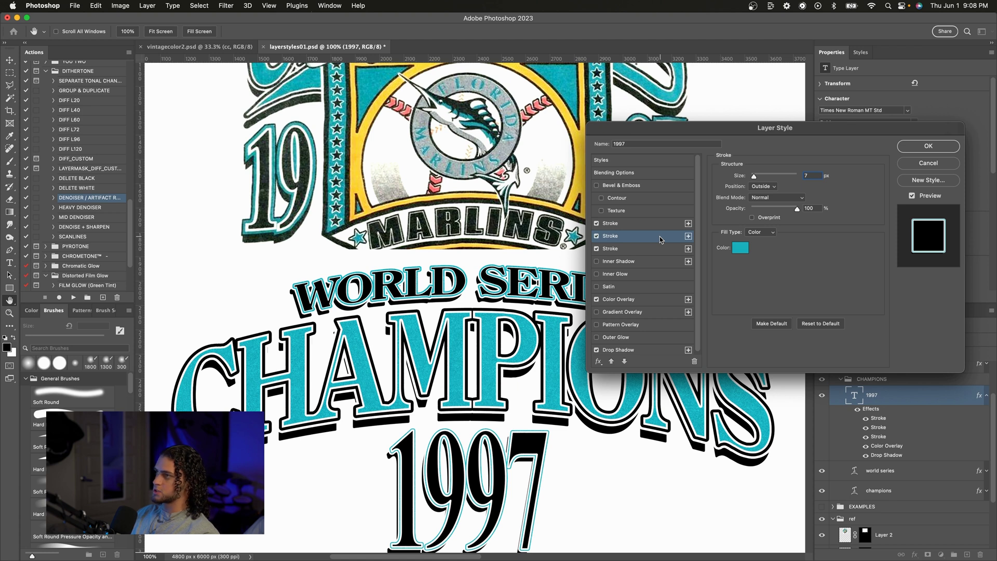
left_click_drag(755, 177, 757, 177)
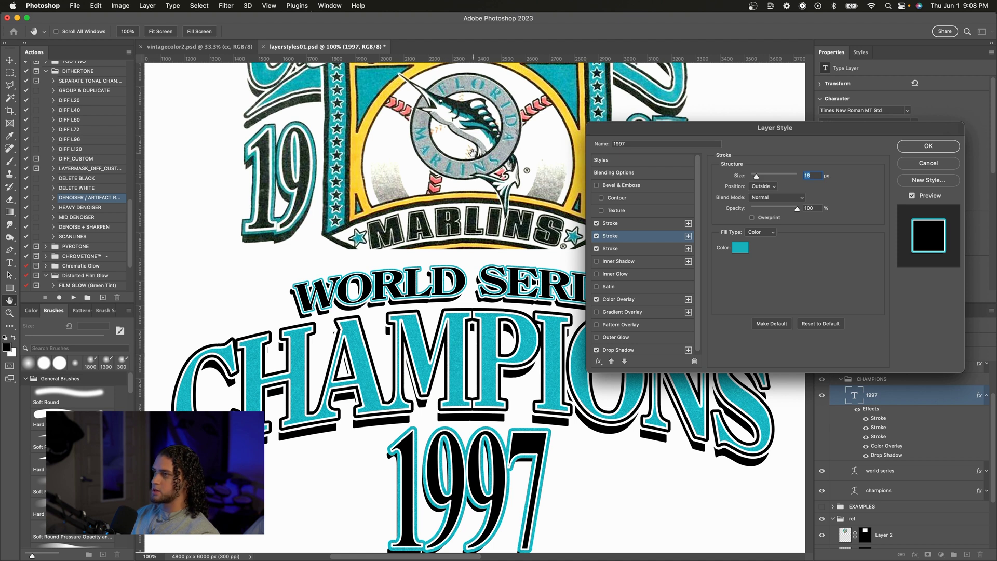
Step: Recolor the outermost white stroke of the 1997 text to black and set its size to 21 px
left_click(628, 249)
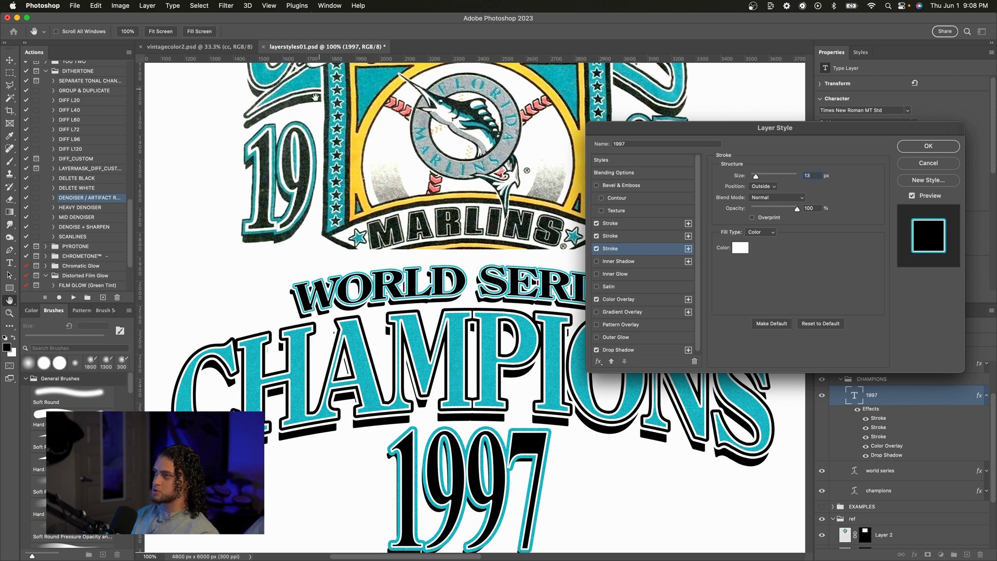
left_click(740, 248)
left_click(852, 116)
left_click_drag(756, 176, 757, 178)
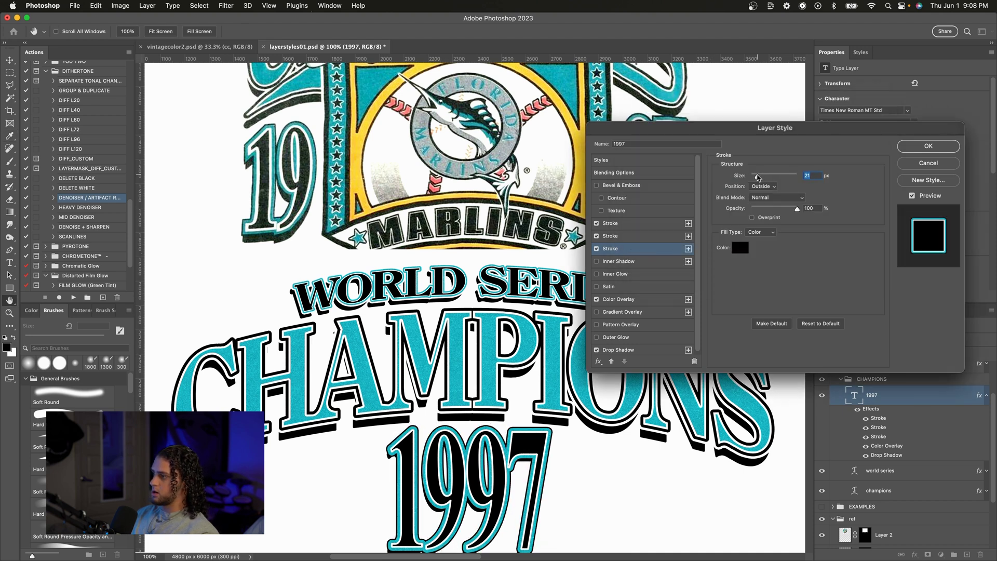
Step: Set the 1997 Drop Shadow to 42 px distance and a 119° angle, and apply the layer style
left_click(408, 445)
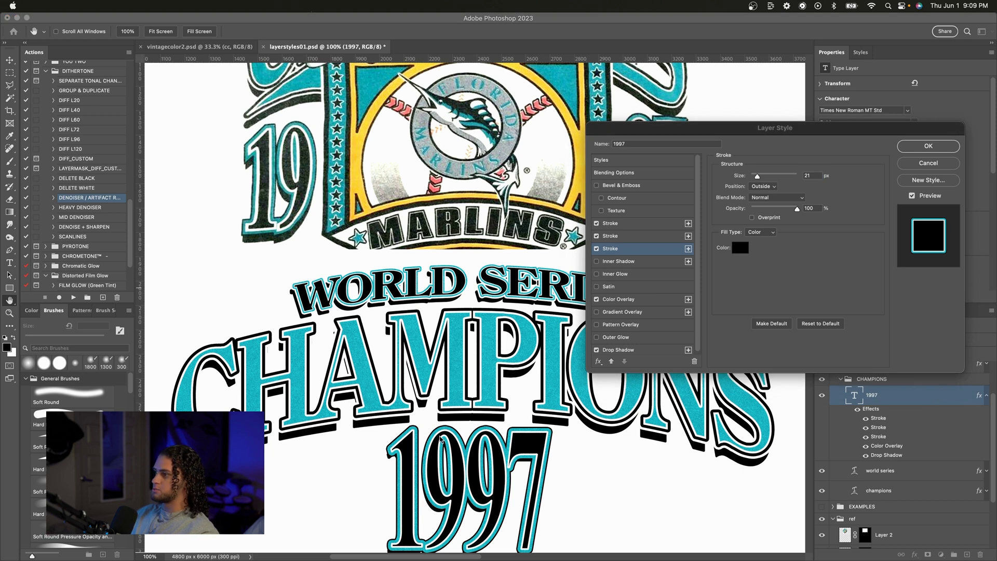
scroll(443, 440, "down", 2)
scroll(644, 295, "down", 1)
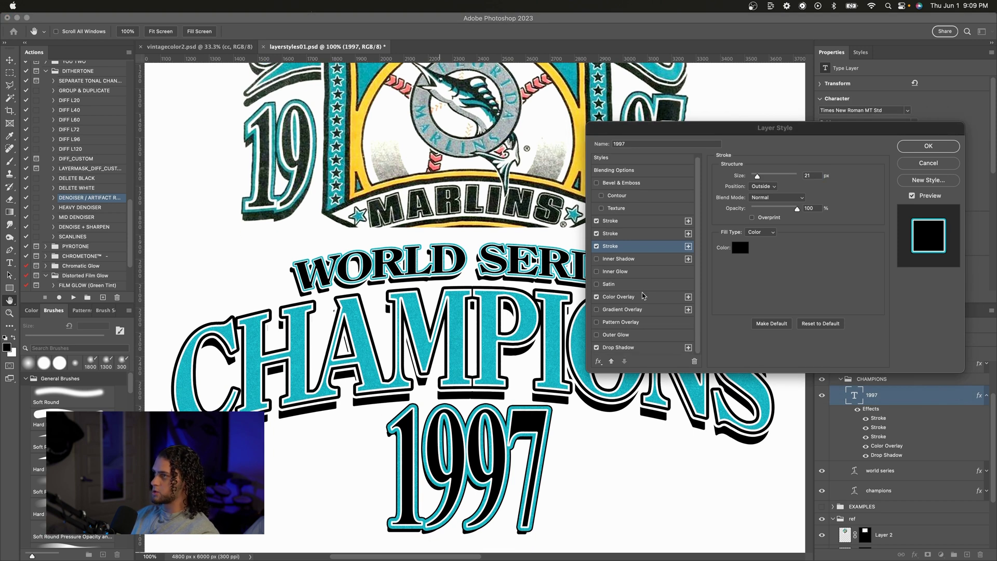
left_click(636, 350)
left_click(636, 348)
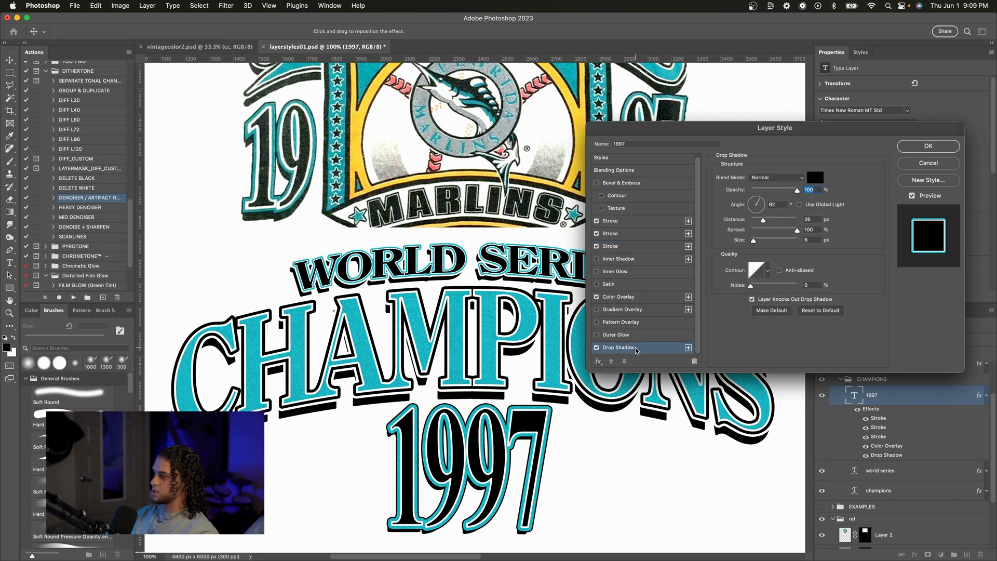
left_click_drag(774, 222, 770, 222)
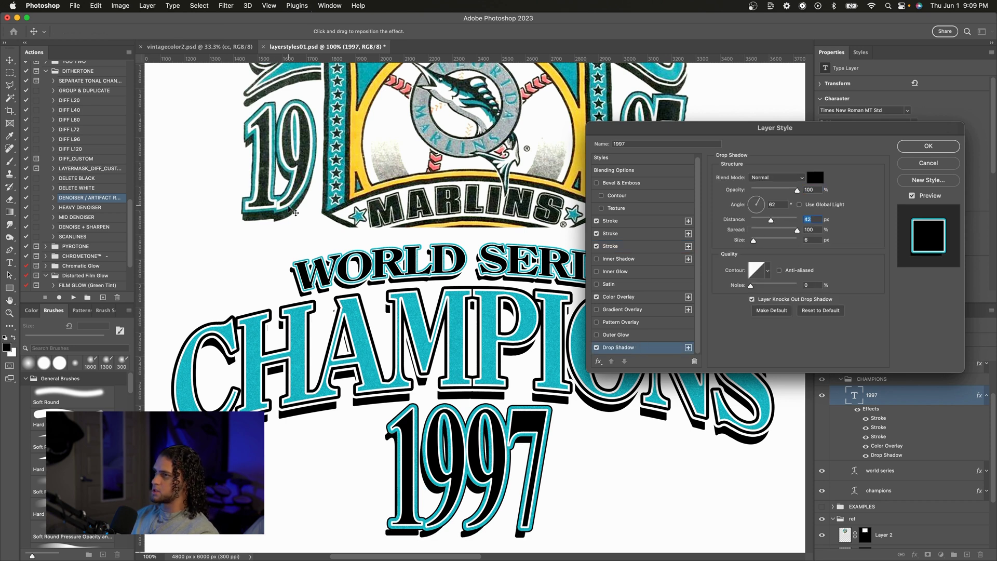
left_click(755, 202)
left_click(754, 200)
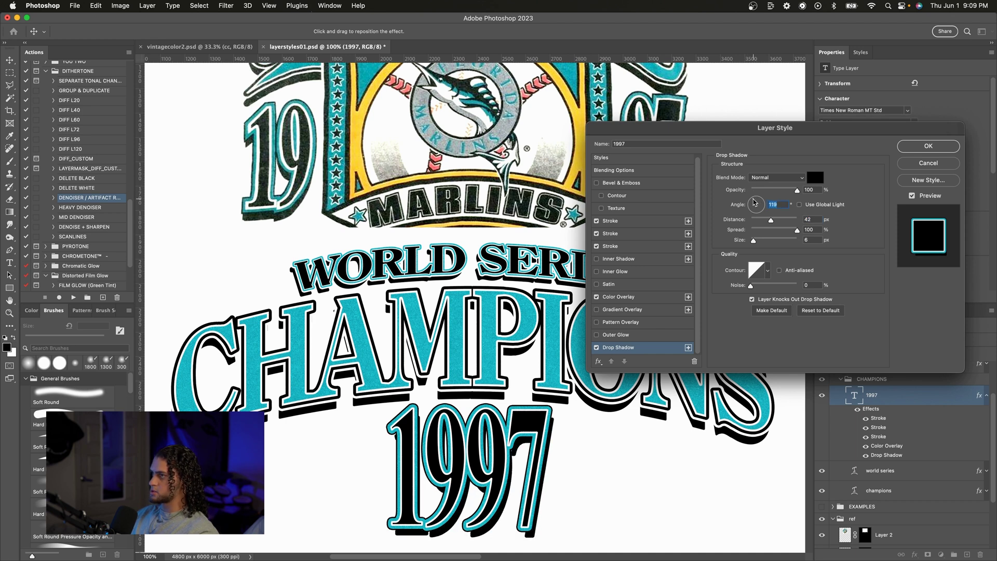
key("Return")
key("super+minus")
key("super+minus")
scroll(562, 283, "up", 1)
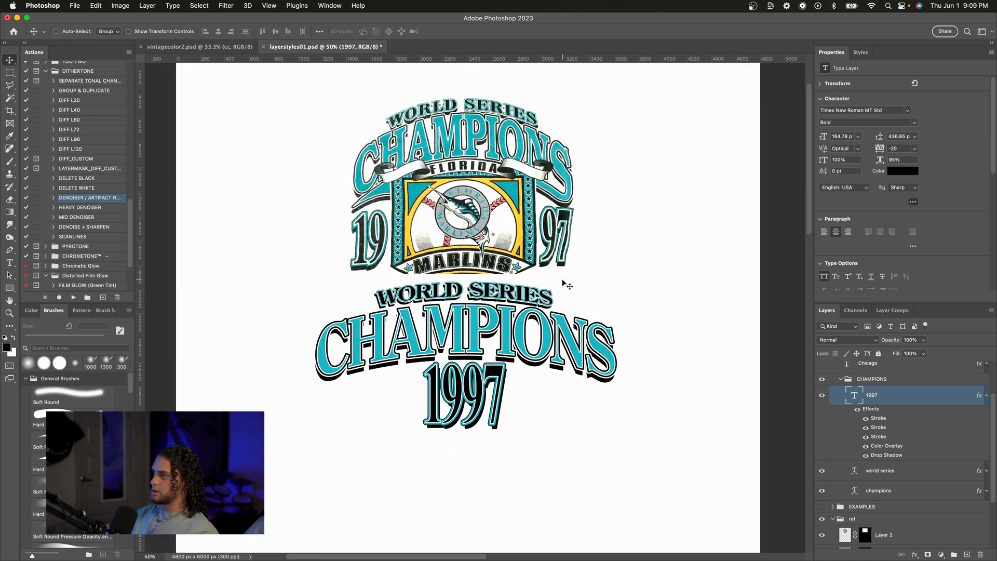
key("super+plus")
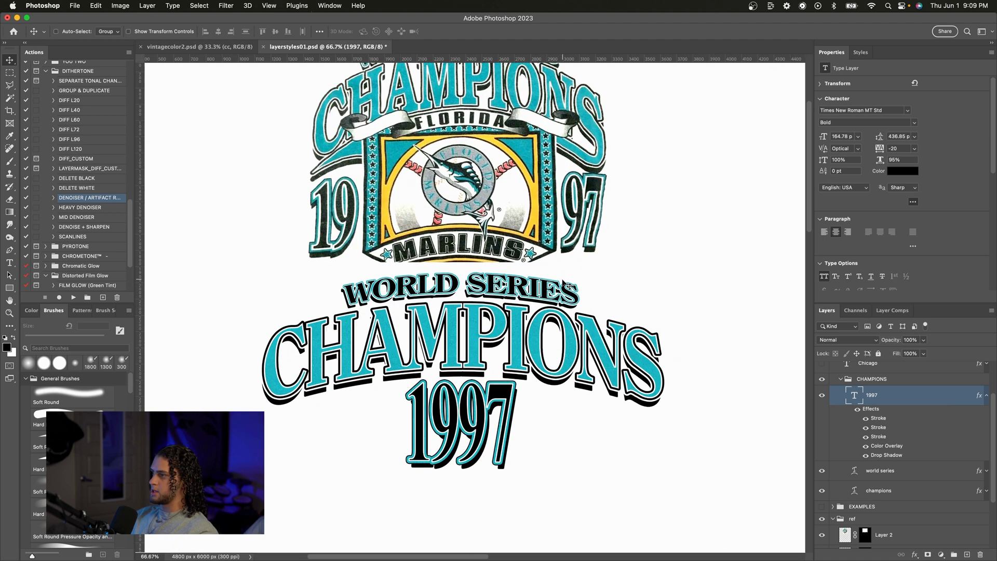
scroll(563, 283, "up", 1)
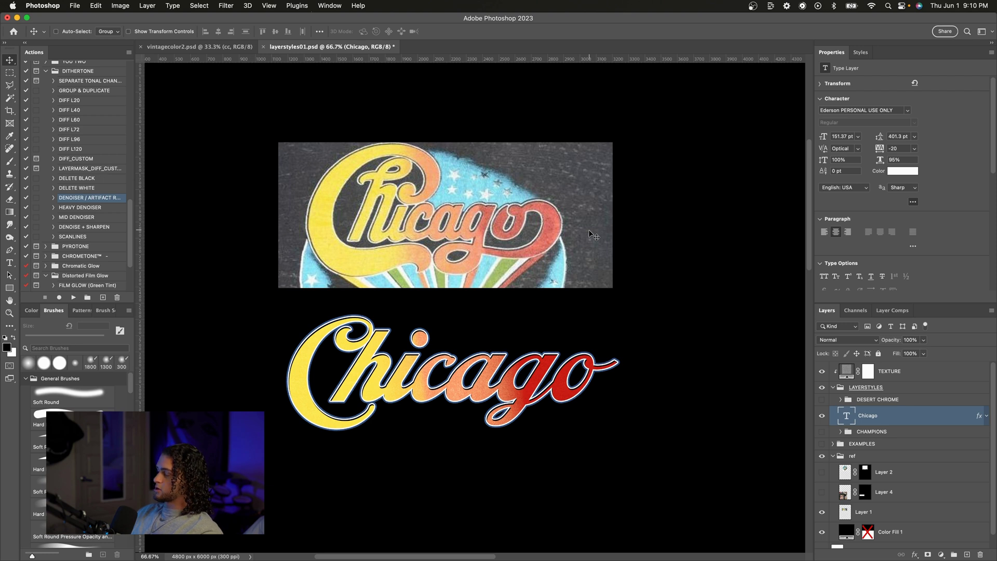
Step: Nudge the Chicago text slightly up toward the reference and clear its layer style
left_click_drag(572, 310, 575, 302)
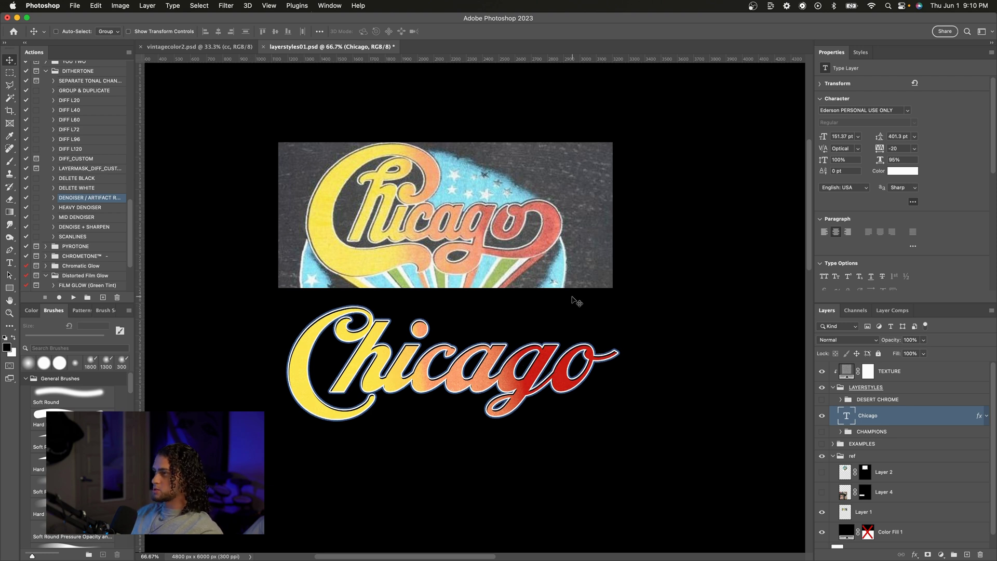
right_click(931, 418)
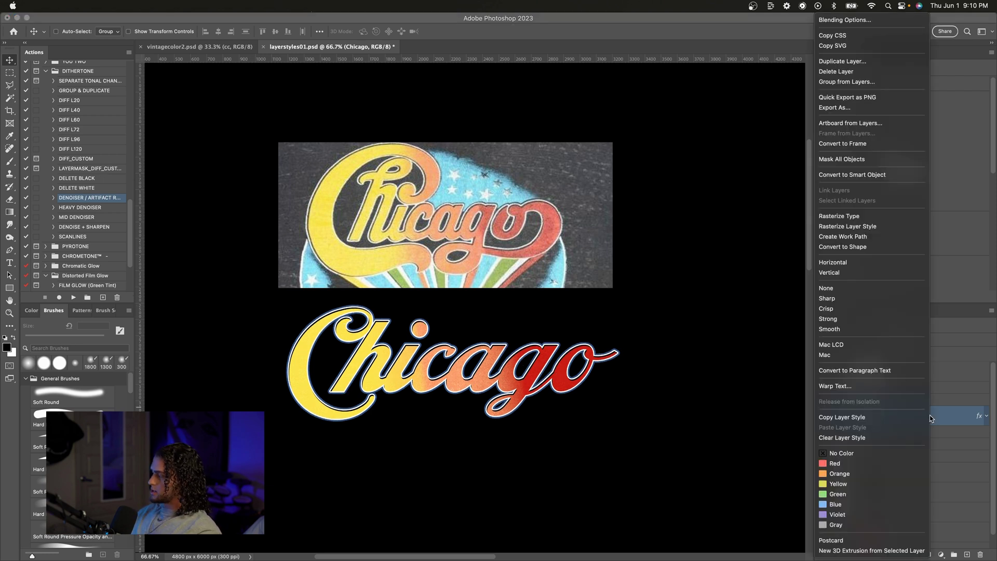
left_click(839, 438)
Step: Enable a Gradient Overlay in the Chicago text's layer style
scroll(624, 330, "up", 1)
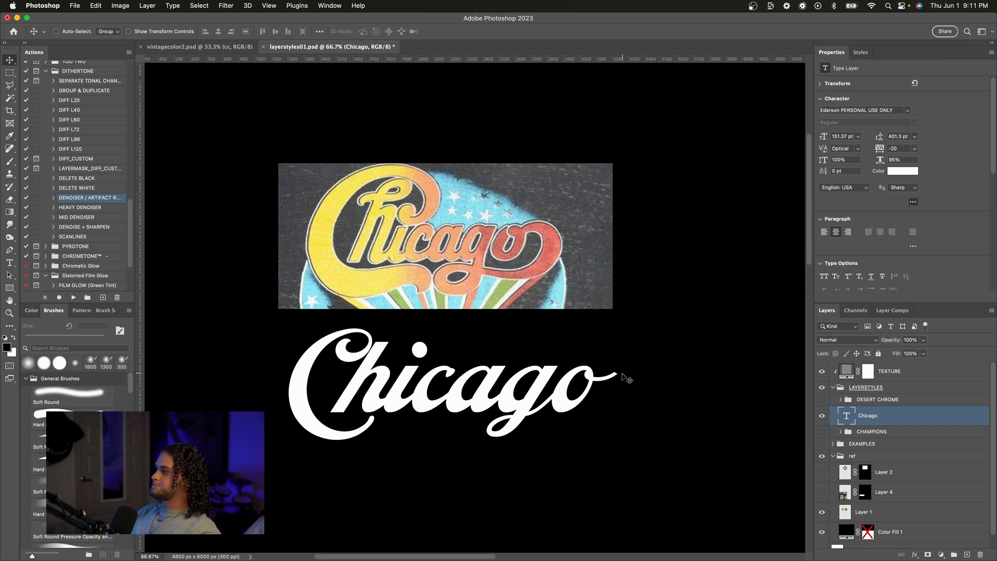
scroll(626, 378, "up", 1)
key("h")
double_click(889, 419)
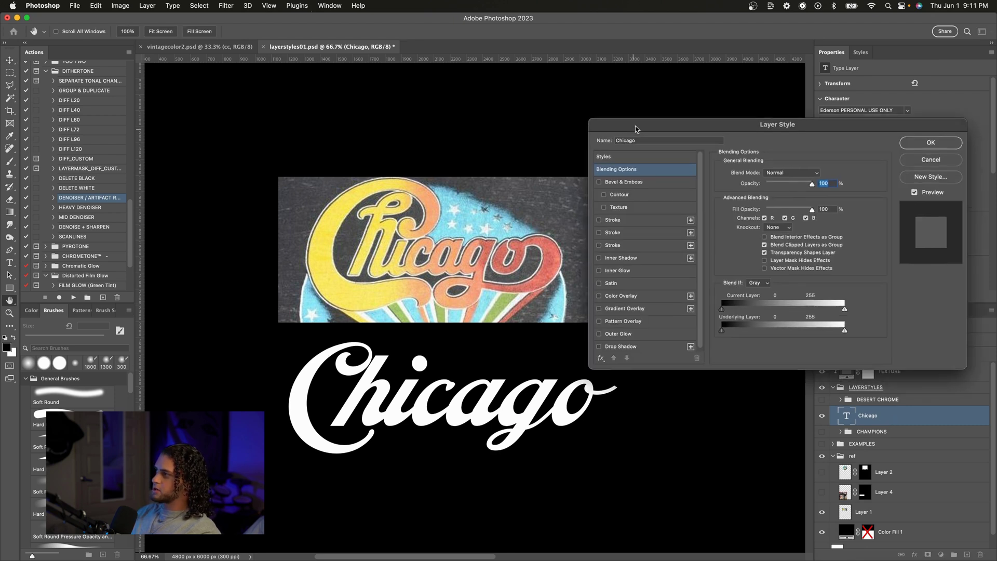
left_click_drag(635, 129, 665, 92)
left_click(669, 270)
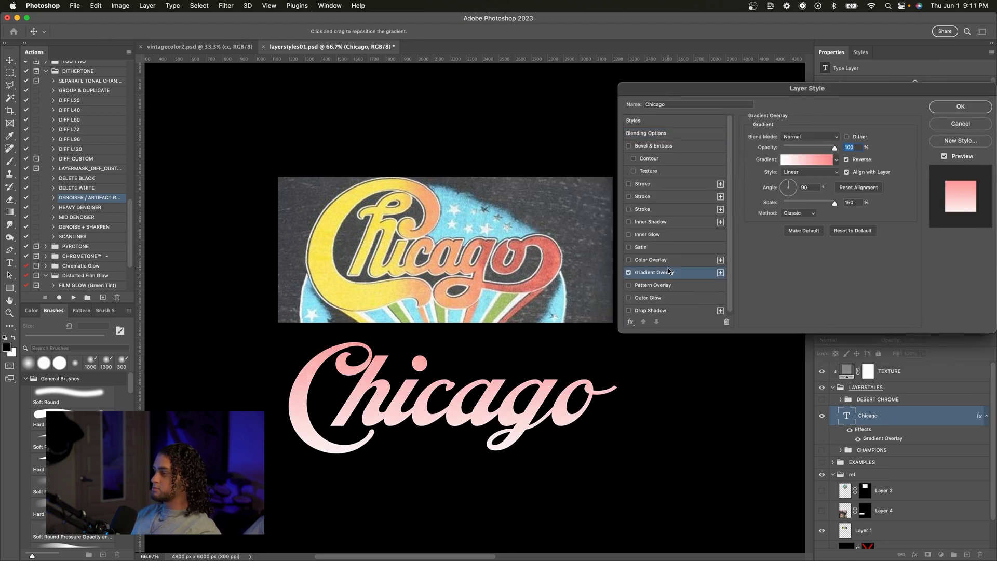
left_click_drag(768, 89, 705, 101)
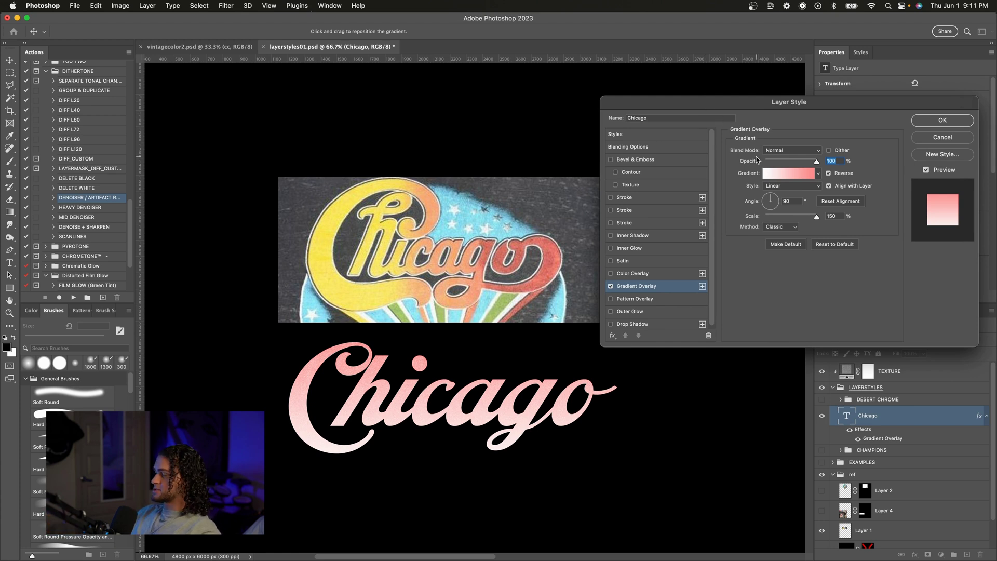
Step: Try the first Basics preset gradient on the Chicago overlay at a 0° angle
left_click(789, 173)
left_click(783, 128)
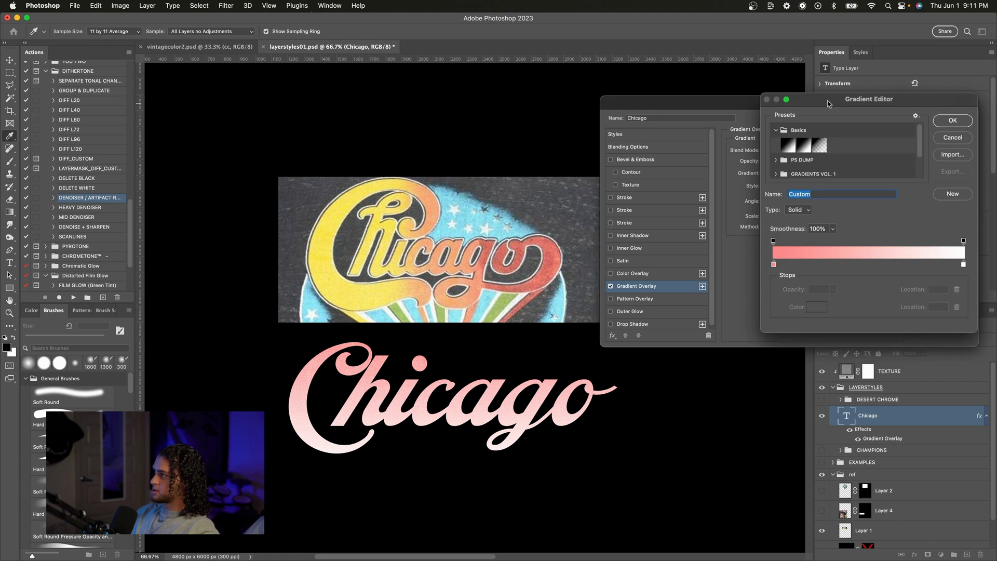
left_click(789, 145)
left_click(952, 120)
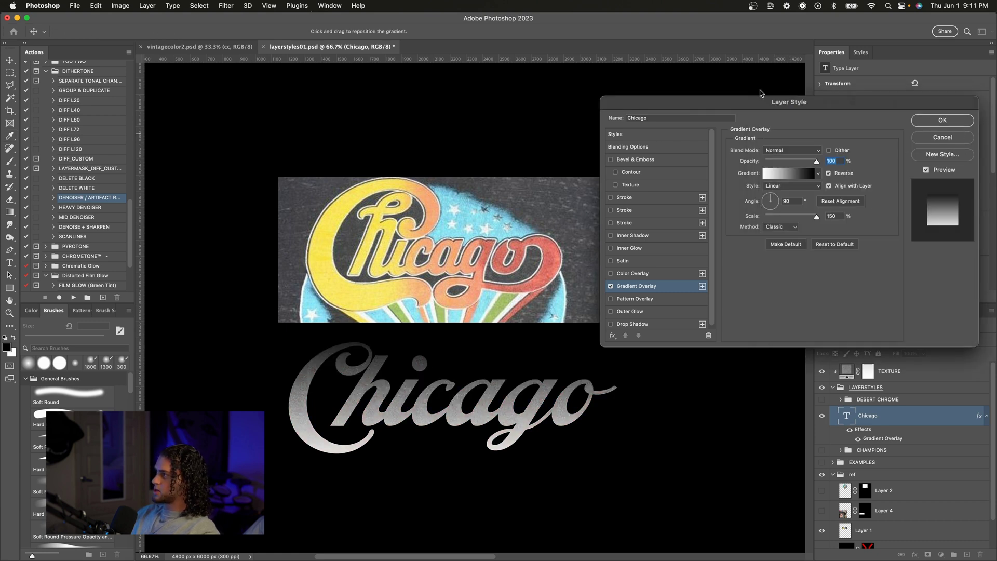
left_click(779, 188)
type("0")
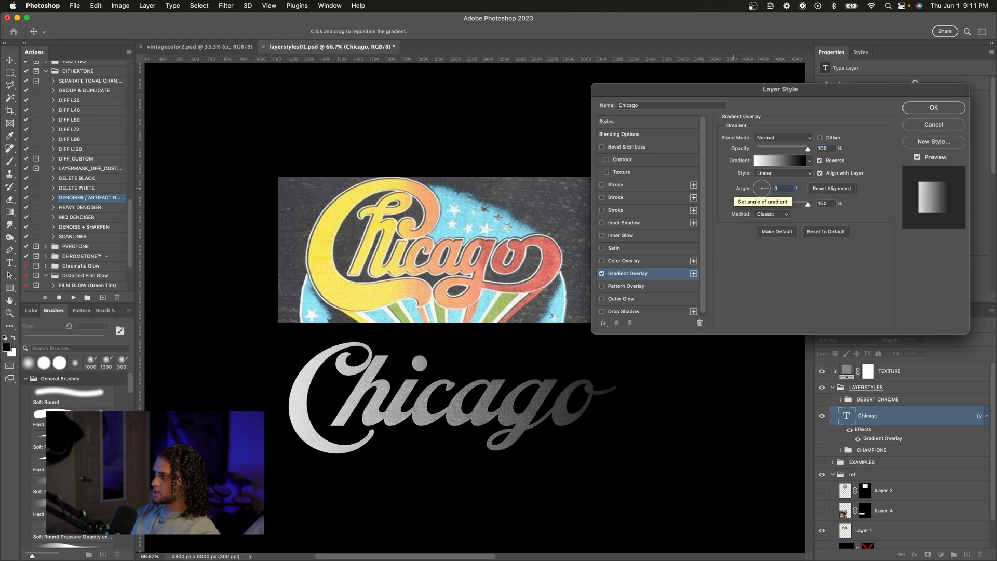
Step: Reset the Chicago Gradient Overlay to its default settings, then use the Black, White gradient at a 0° angle
left_click(847, 234)
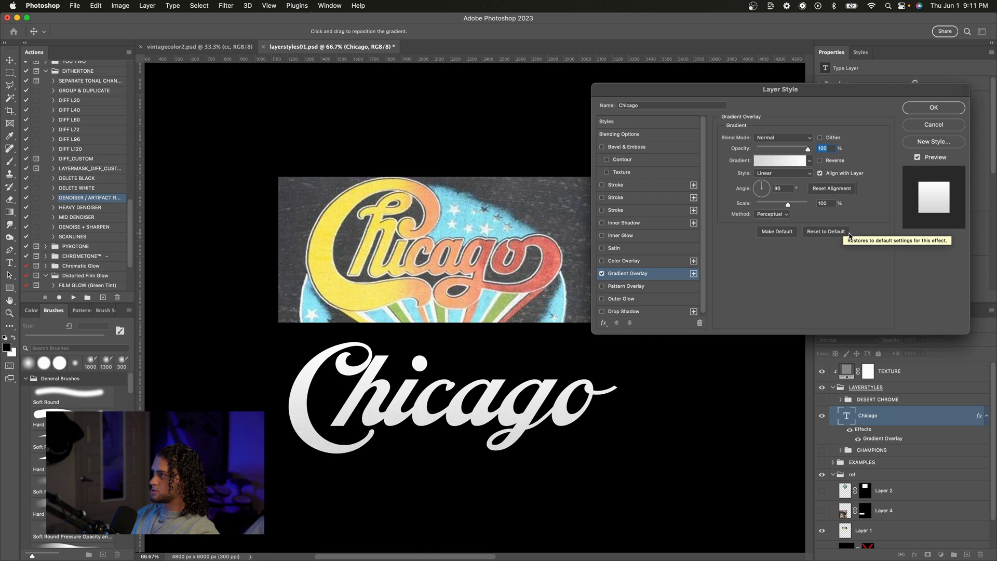
key("super+z")
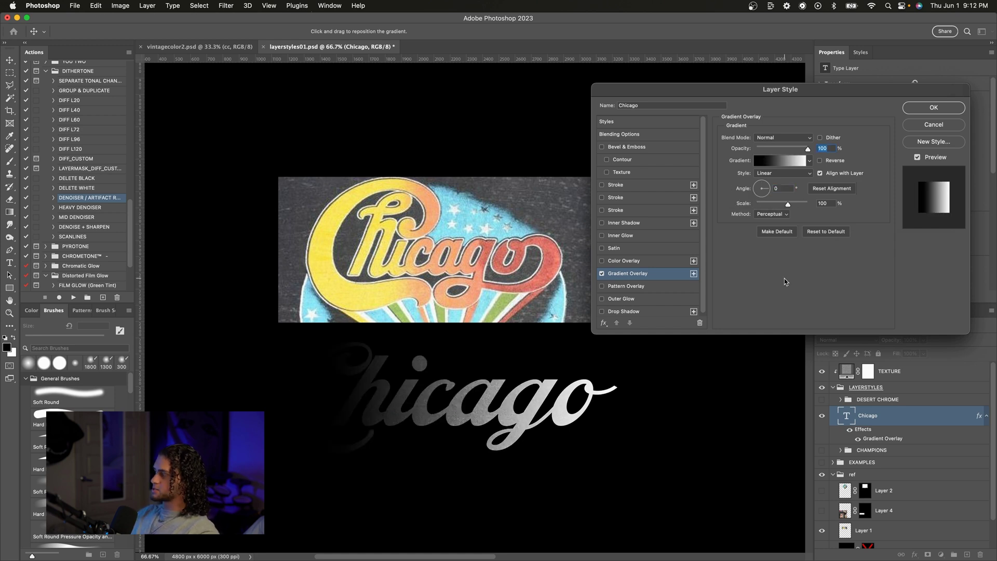
Step: Recolor the black stop of the Chicago overlay gradient to saturated yellow #ffde00, starting from a sample of the reference lettering
key("super+equal")
key("super+equal")
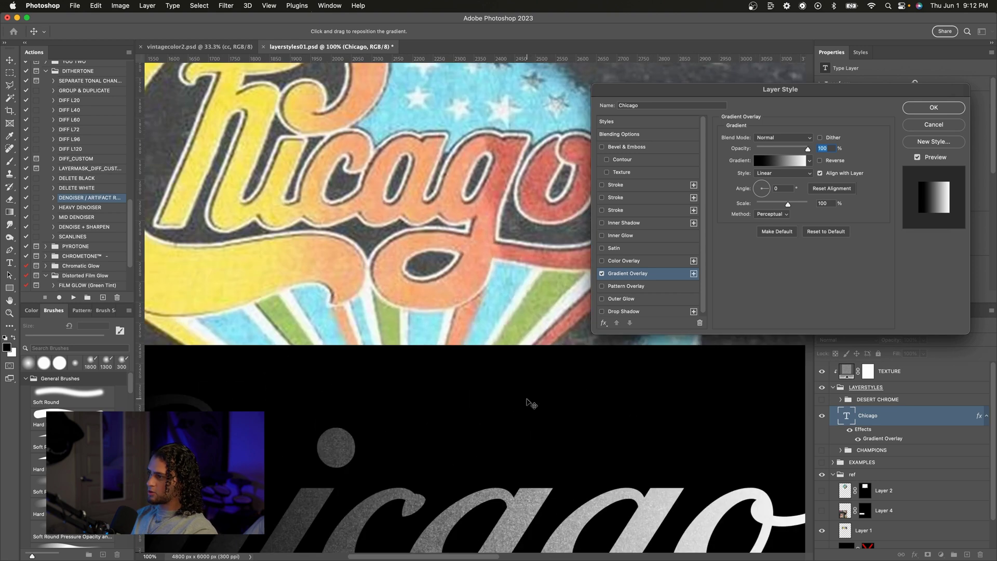
key("super+minus")
key("super+minus")
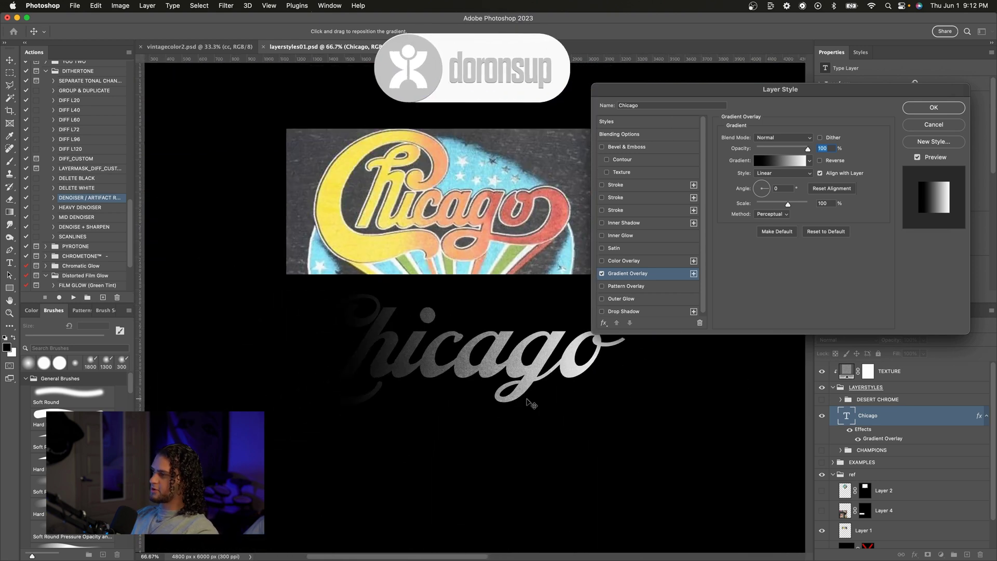
scroll(530, 405, "up", 2)
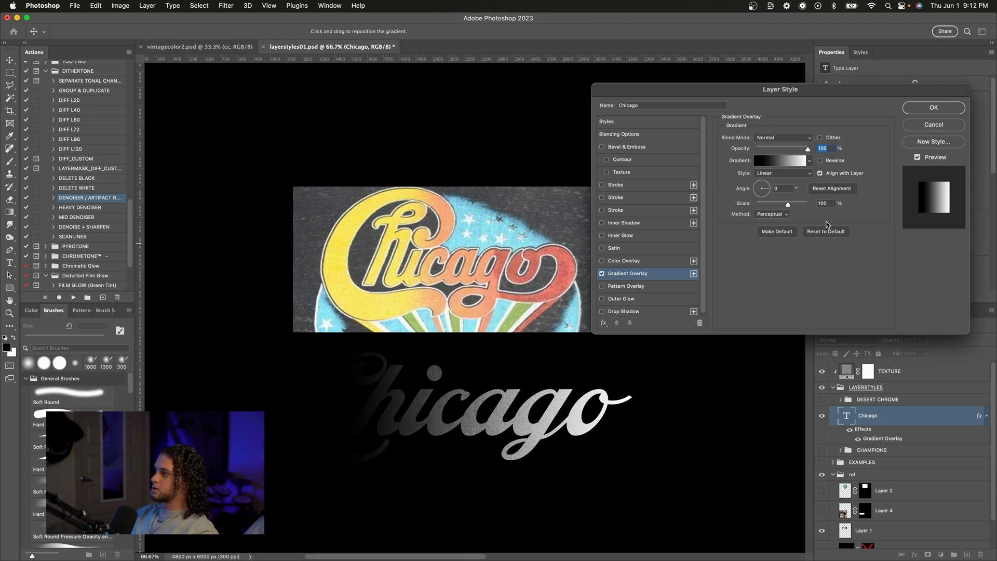
left_click(785, 162)
left_click_drag(821, 103, 683, 99)
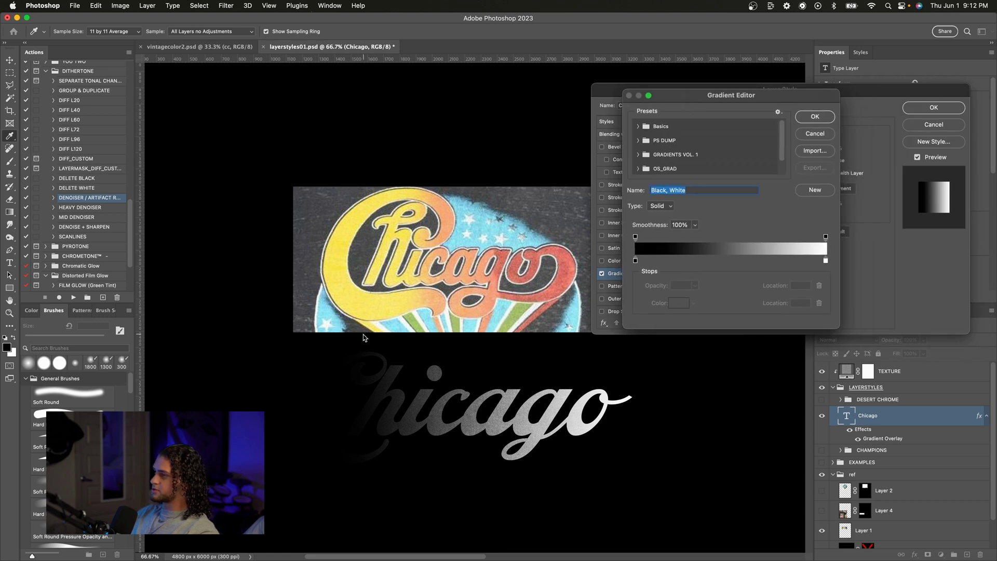
double_click(635, 260)
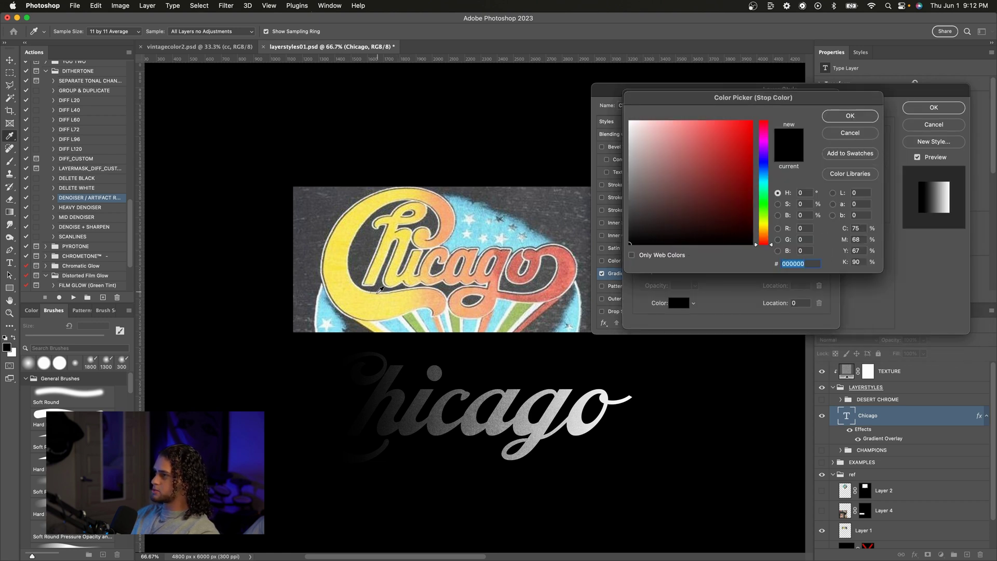
left_click(374, 300)
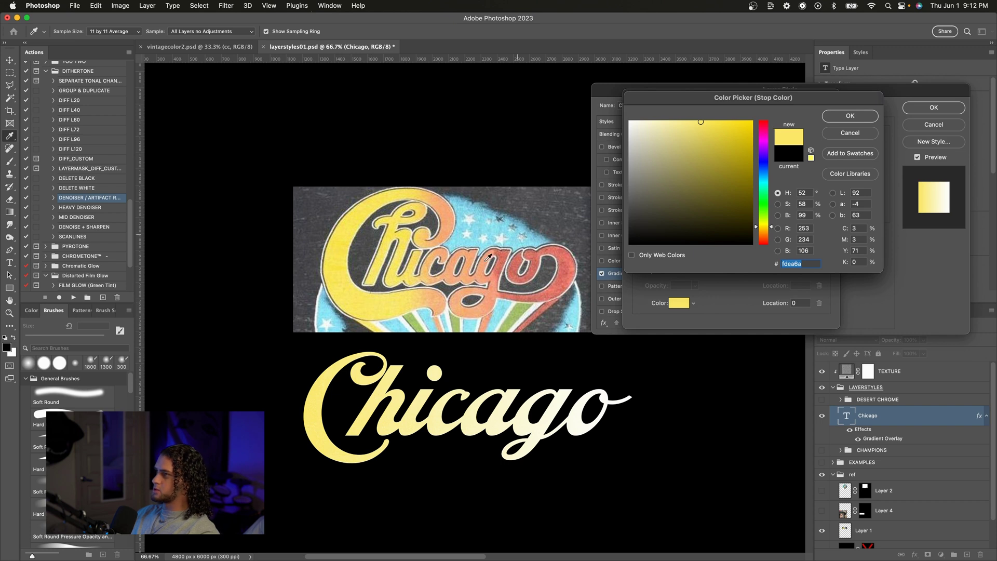
left_click(711, 134)
left_click_drag(751, 115, 812, 103)
left_click(883, 116)
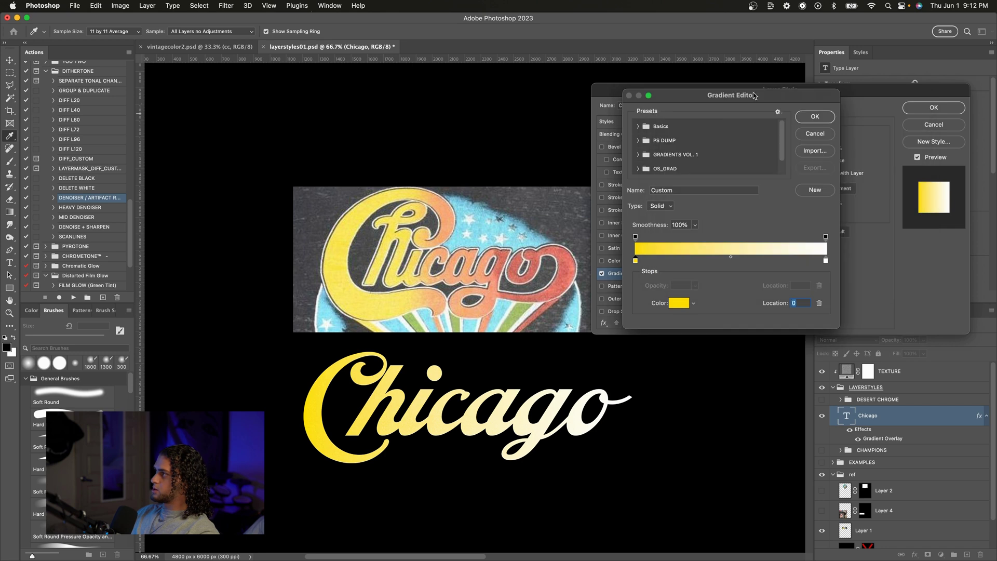
Step: Add a middle gradient stop at about 48% in a light orange based on a sample from the reference lettering
left_click(728, 260)
double_click(727, 259)
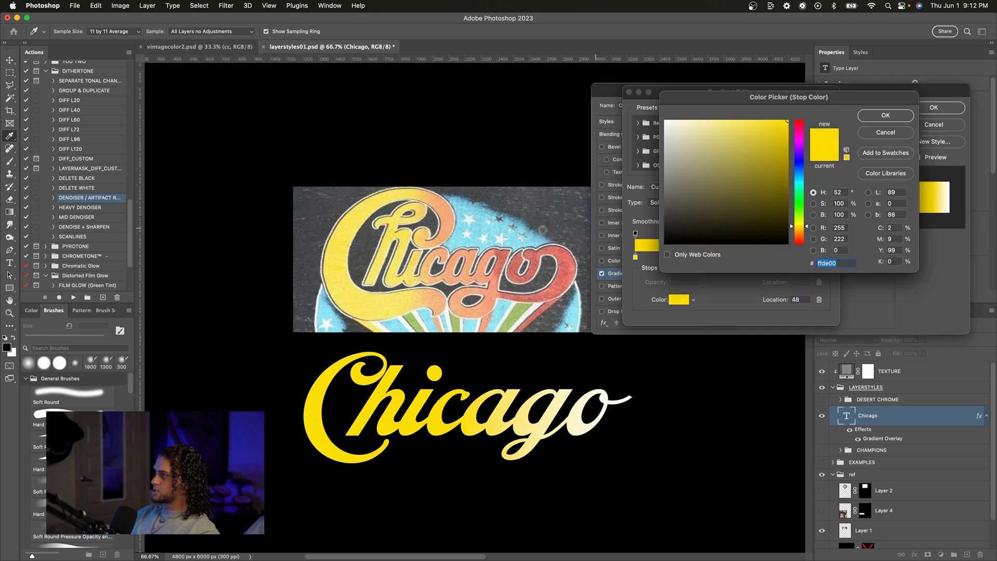
left_click(450, 221)
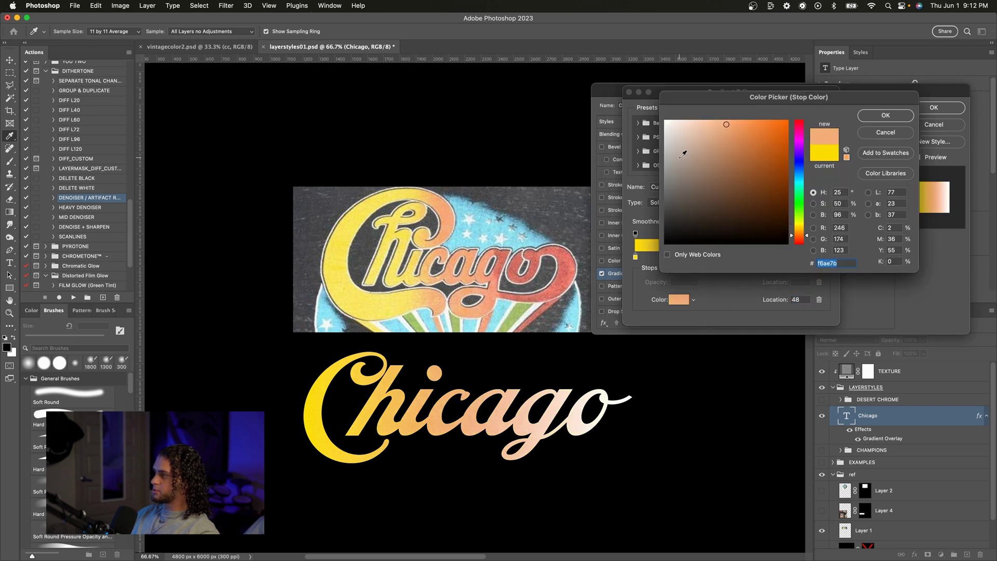
mouse_move(752, 130)
left_mouse_down()
mouse_move(740, 140)
mouse_move(739, 125)
left_mouse_up()
key("Return")
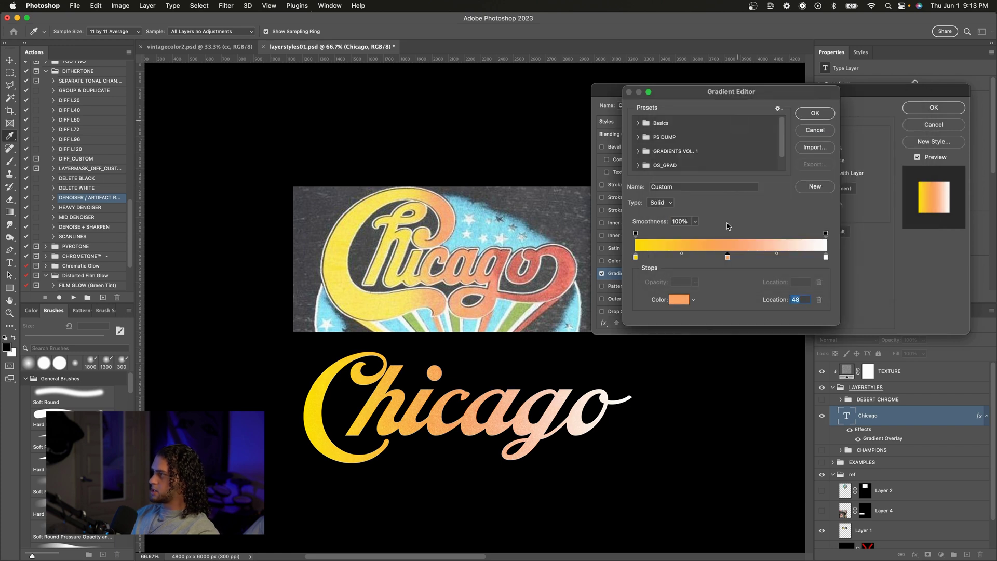
left_click_drag(727, 257, 729, 257)
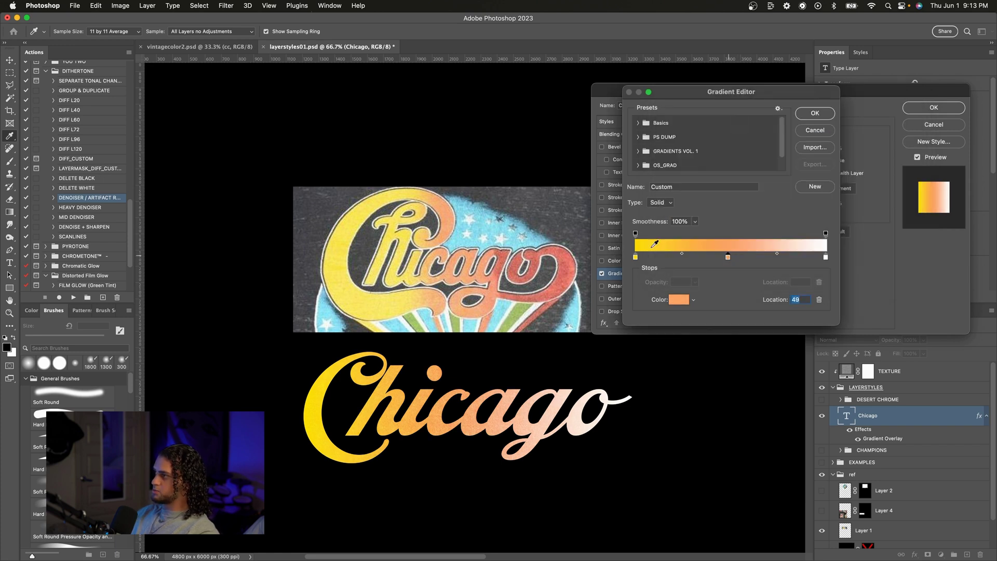
Step: Recolor the gradient's white end stop to a deep red
double_click(826, 258)
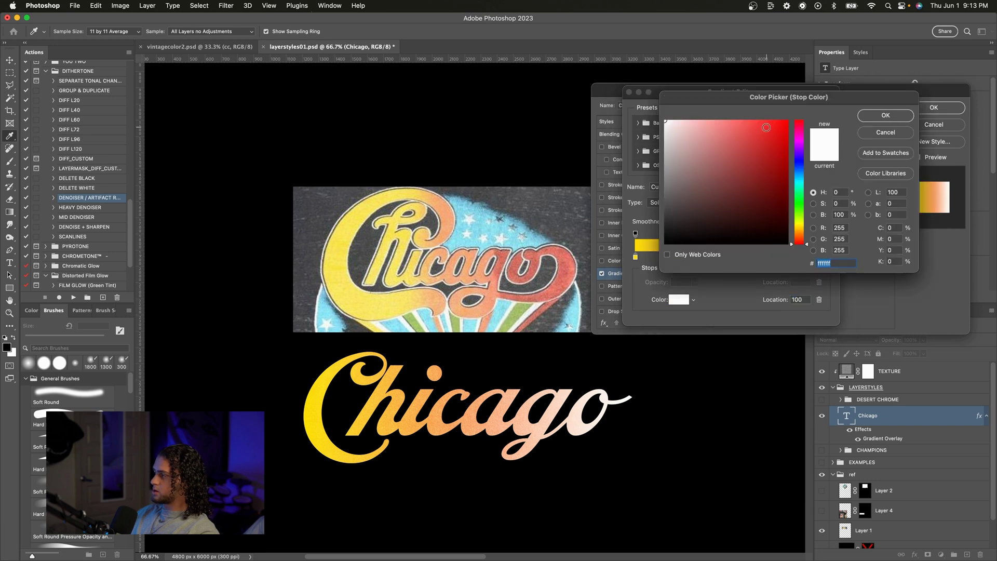
mouse_move(767, 96)
left_mouse_down()
mouse_move(738, 128)
mouse_move(748, 184)
mouse_move(718, 220)
left_mouse_up()
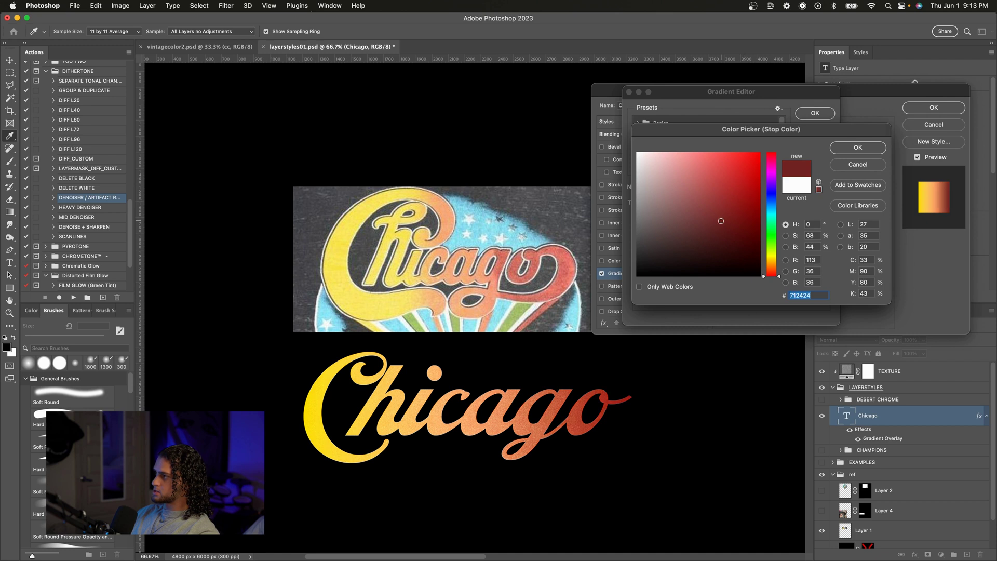
left_click(700, 161)
left_click(734, 187)
left_click_drag(733, 187, 742, 196)
key("Return")
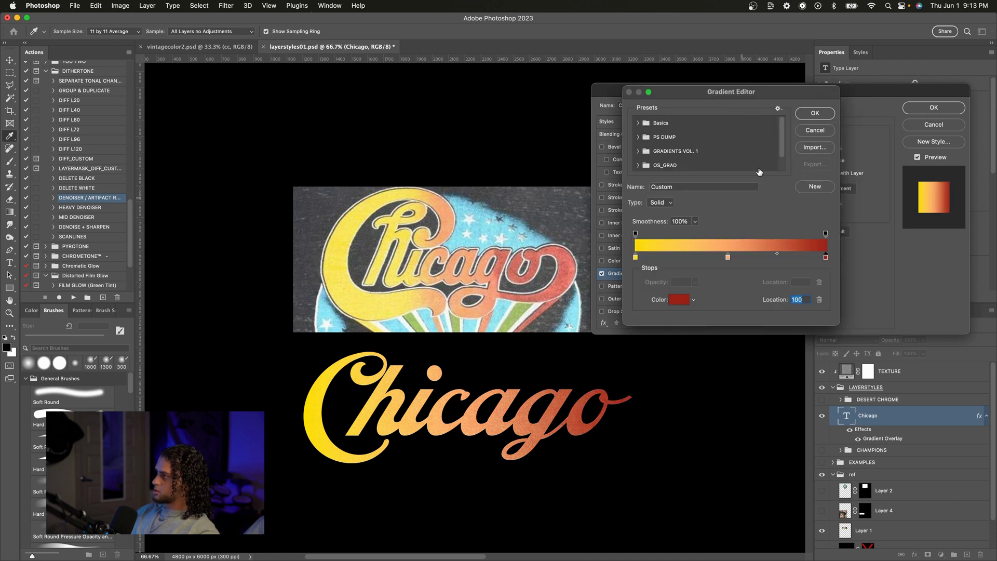
Step: Accept the yellow-orange-red gradient and set the Gradient Overlay scale to 42%
left_click_drag(734, 95, 755, 91)
left_click(844, 113)
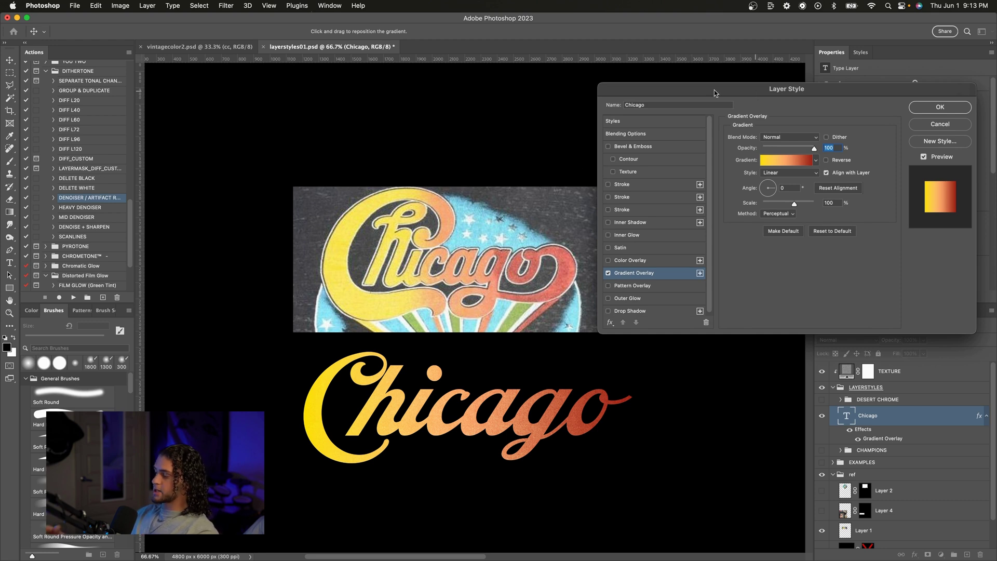
left_click_drag(714, 89, 710, 87)
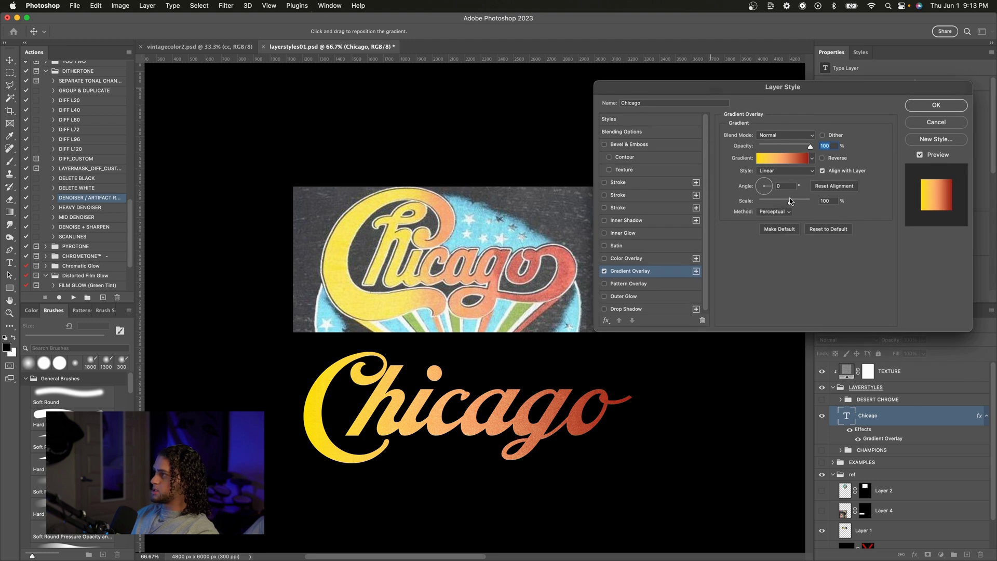
left_click_drag(789, 202, 768, 203)
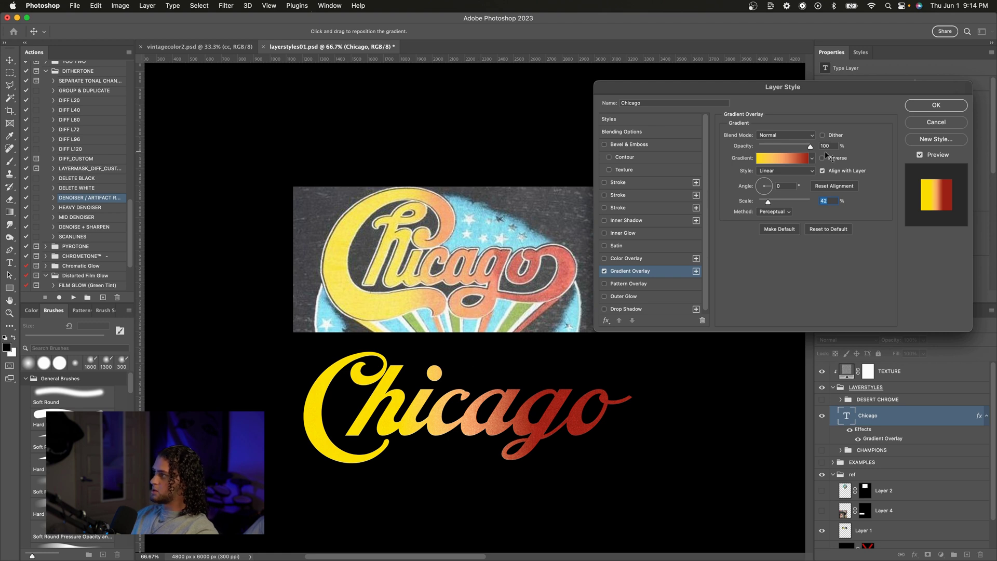
Step: Widen the orange band of the gradient with two orange stops at 24% and 76%, and accept the gradient
left_click(793, 158)
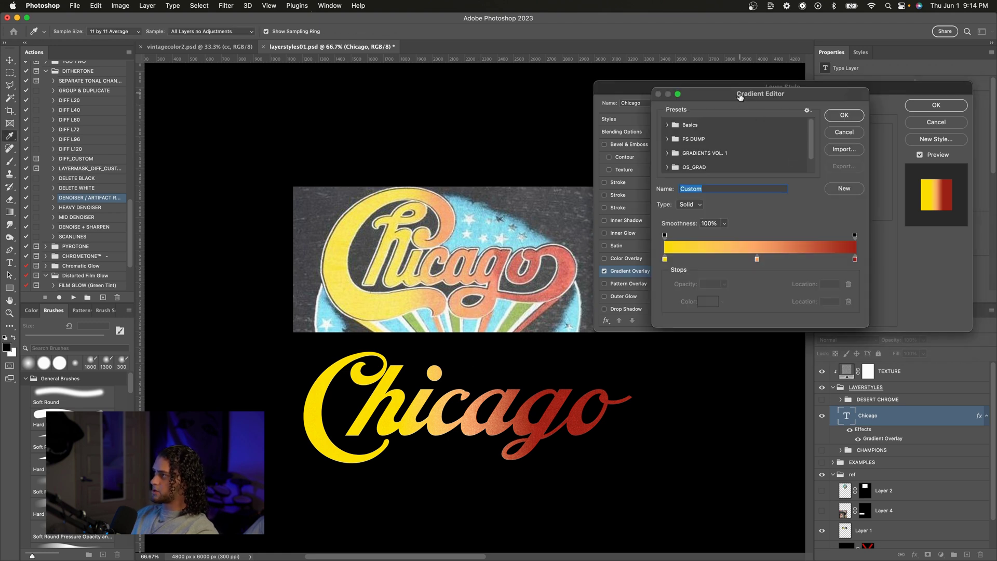
left_click_drag(742, 98, 685, 72)
left_click(700, 233)
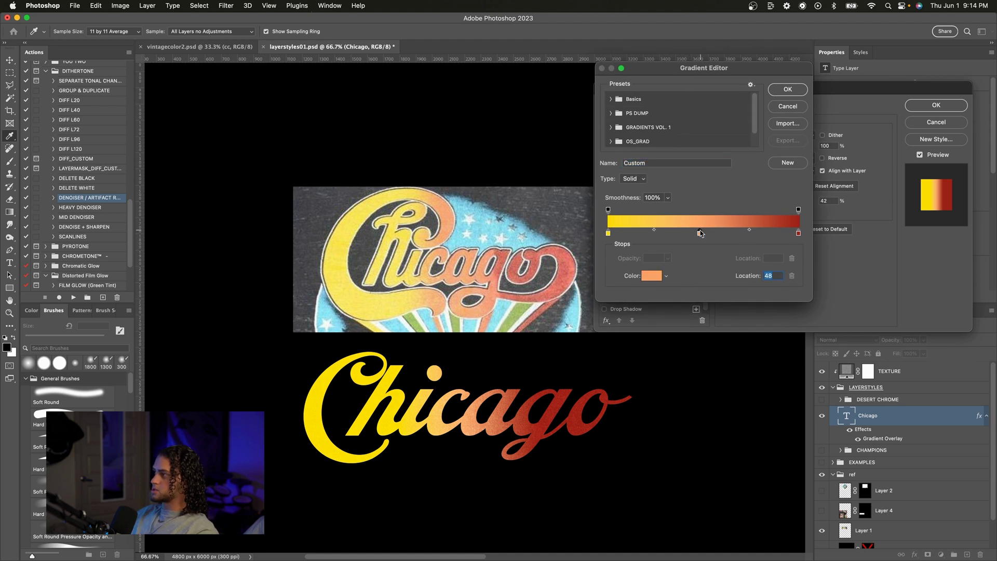
left_click_drag(655, 231, 674, 229)
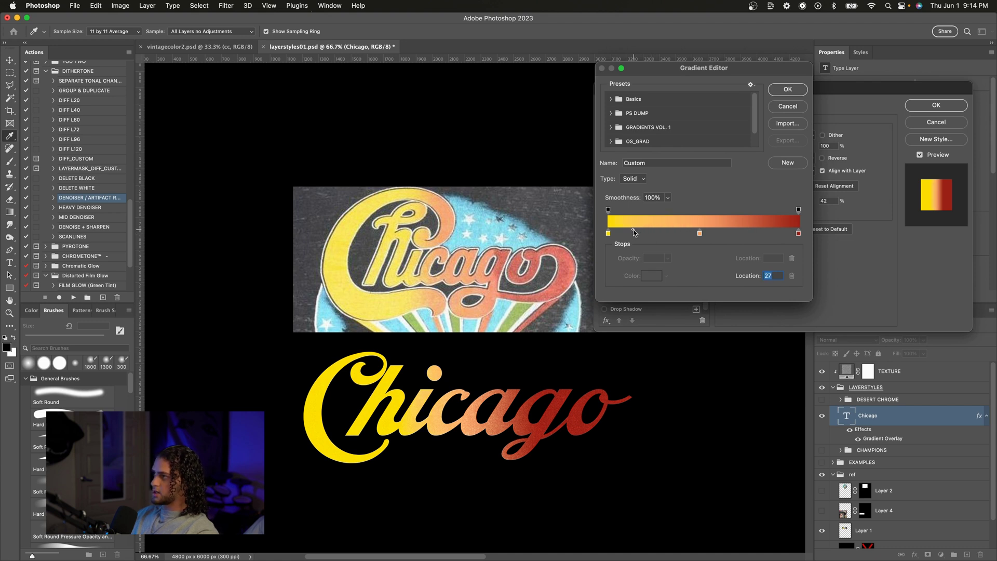
left_click_drag(677, 229, 637, 230)
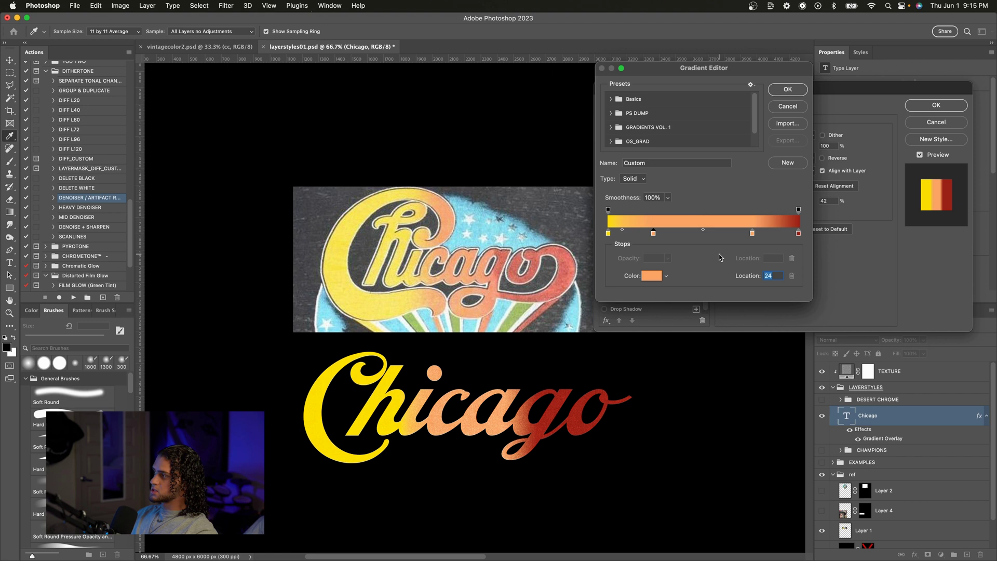
left_click(752, 233)
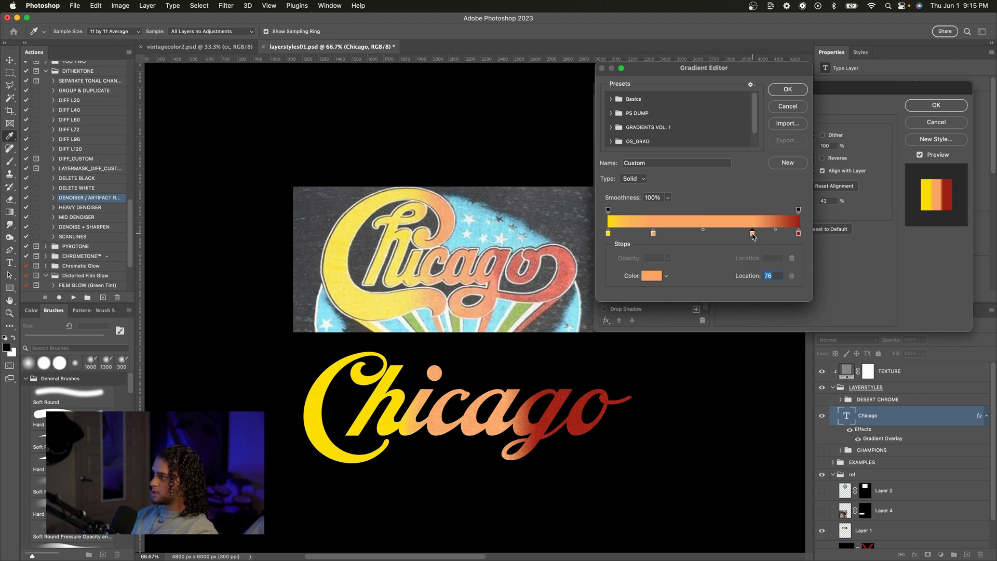
left_click(654, 233)
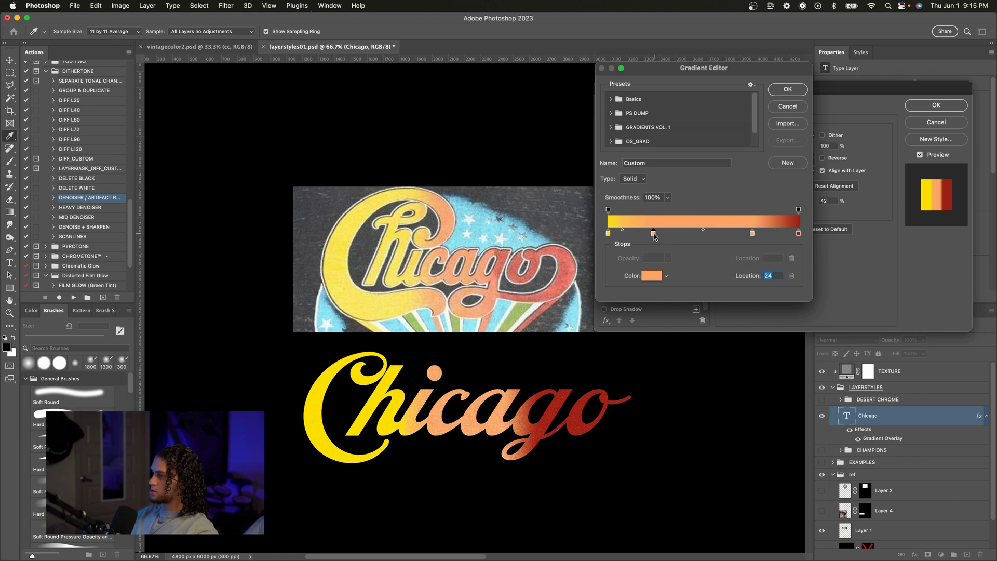
scroll(537, 424, "up", 2)
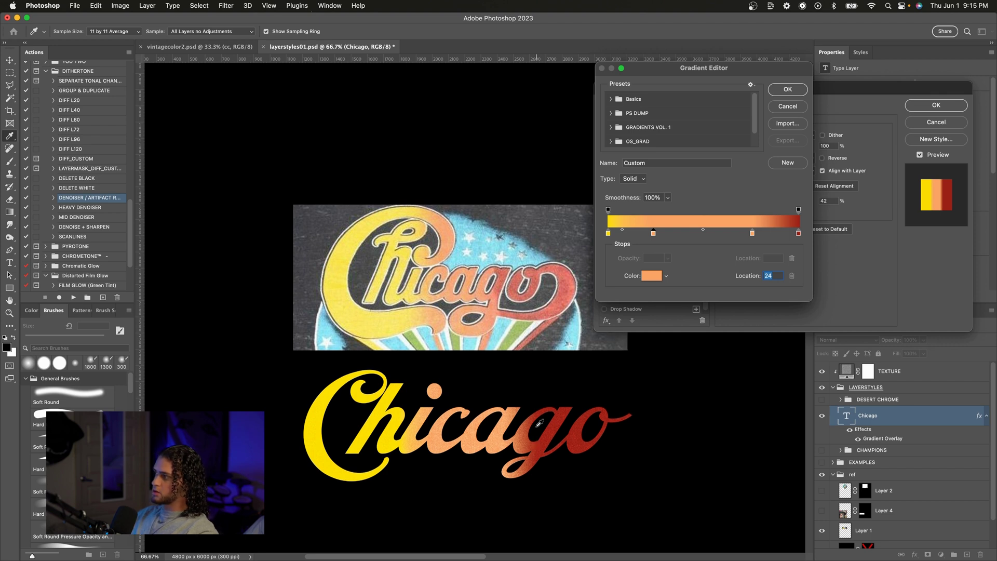
left_click(786, 89)
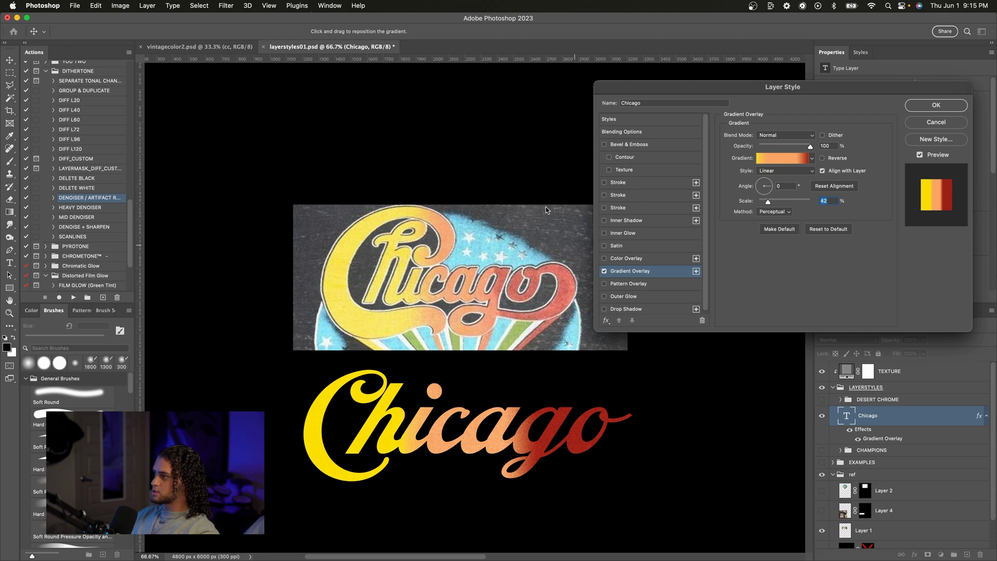
Step: Enable a white Stroke on the Chicago text, positioned Outside with a size of 8 px
left_click(657, 183)
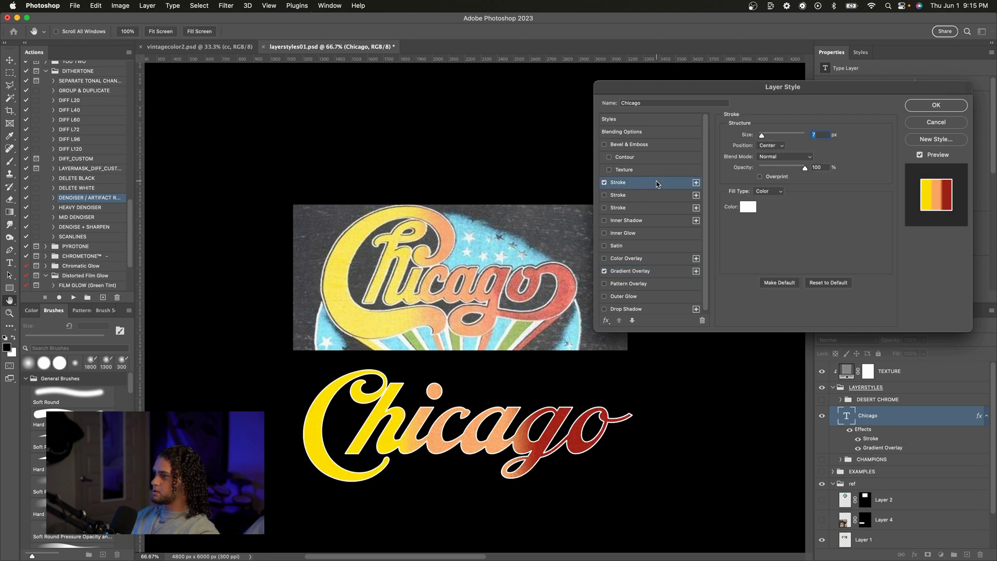
mouse_move(689, 90)
left_mouse_down()
mouse_move(672, 109)
mouse_move(695, 93)
left_mouse_up()
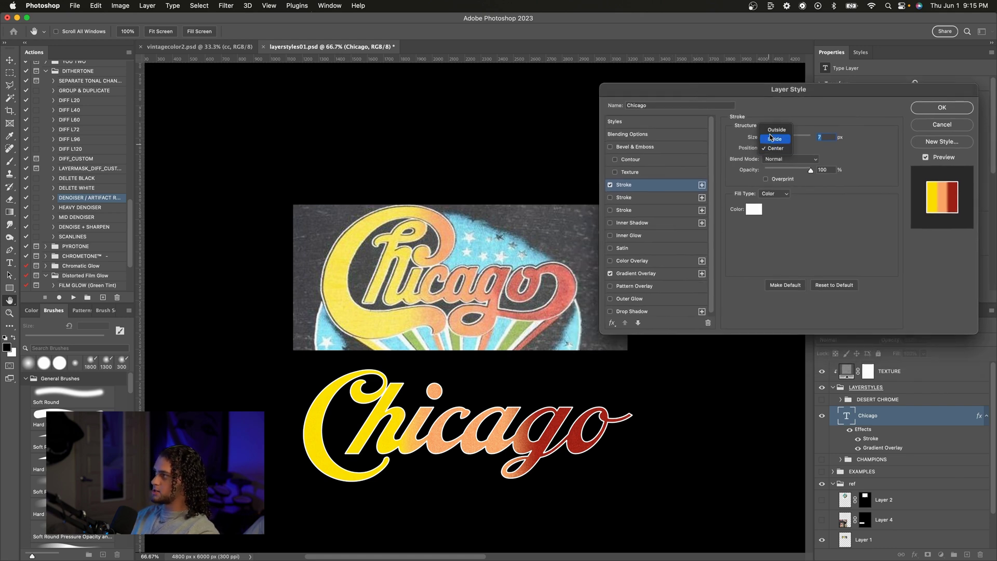
left_click(771, 131)
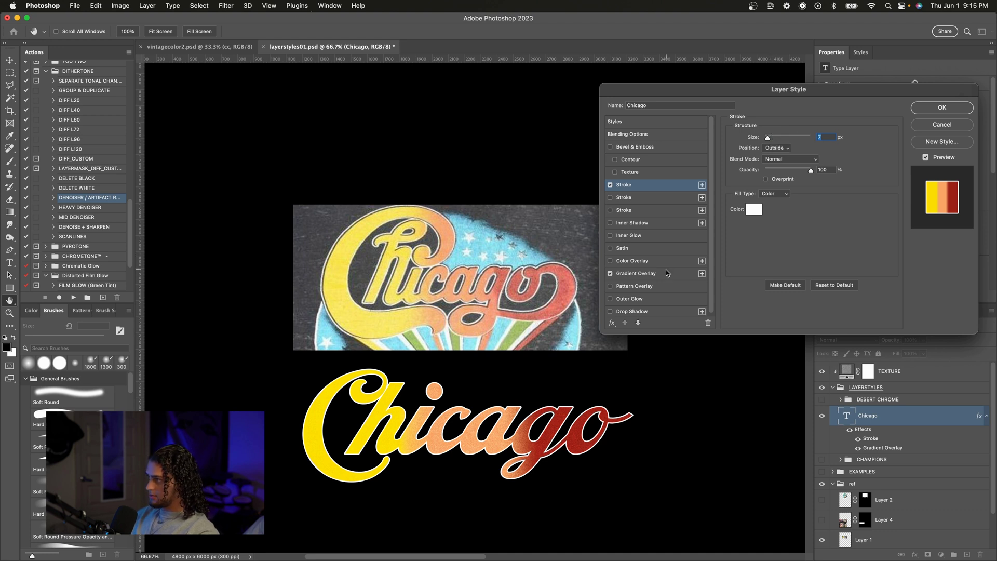
type("8")
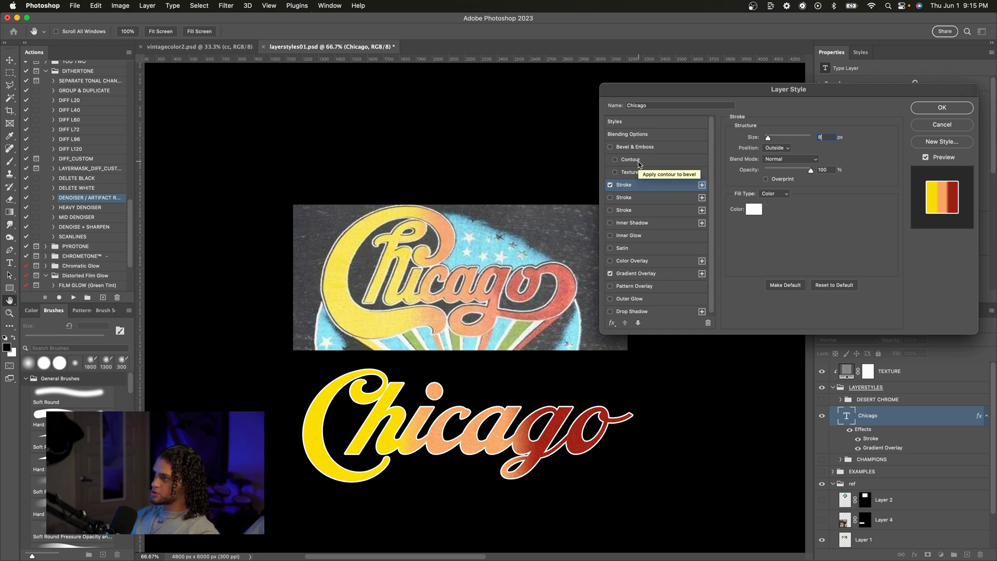
key("super+equal")
key("super+equal")
scroll(529, 240, "up", 3)
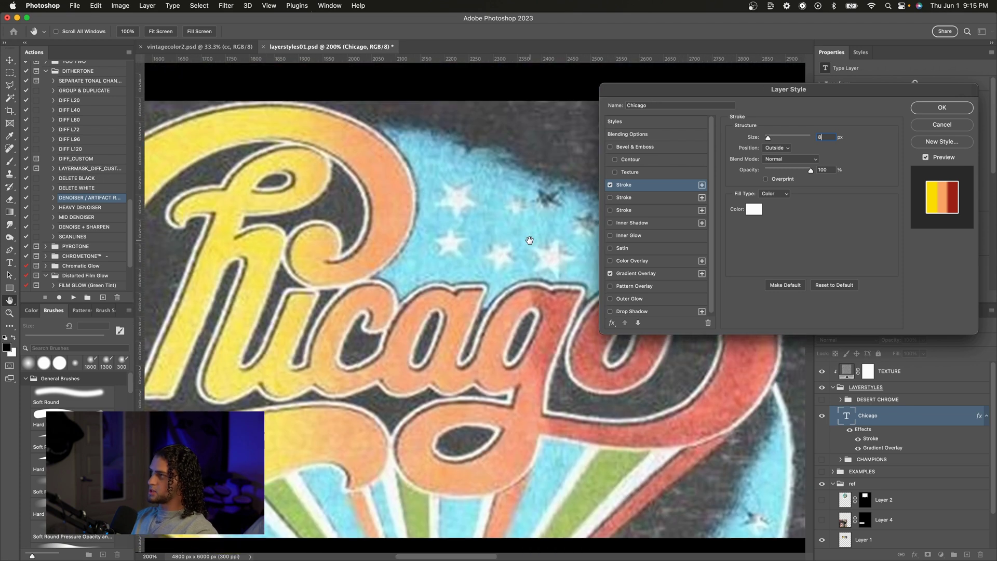
key("super+minus")
key("super+minus")
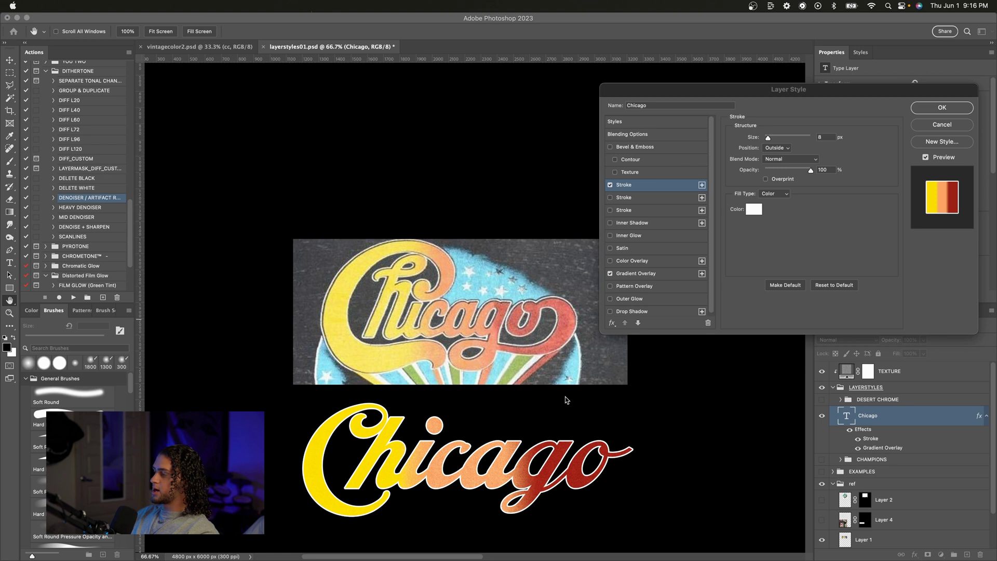
Step: Enable a second Outside Stroke of 16 px on the Chicago text and change its color to brown
left_click(653, 198)
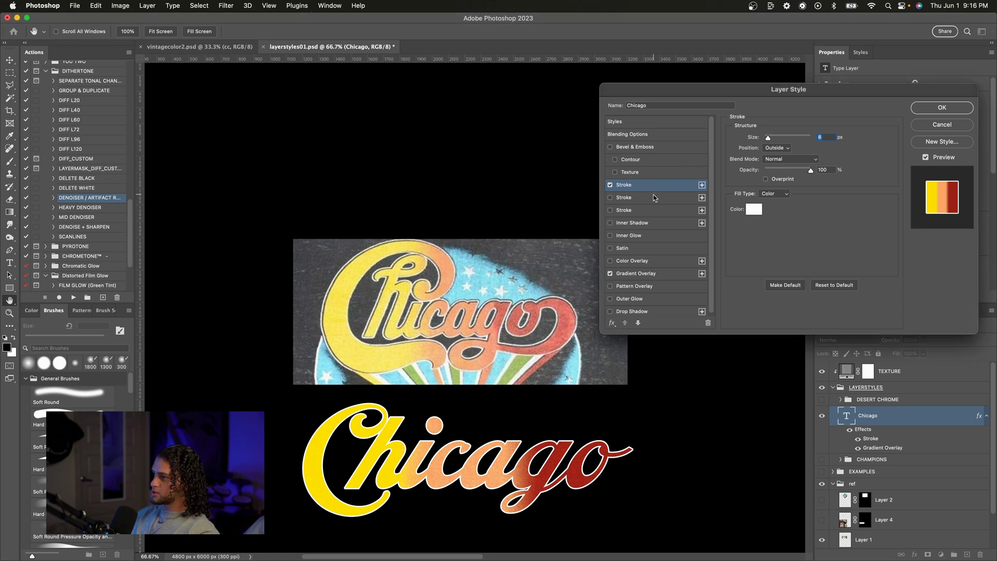
left_click(653, 197)
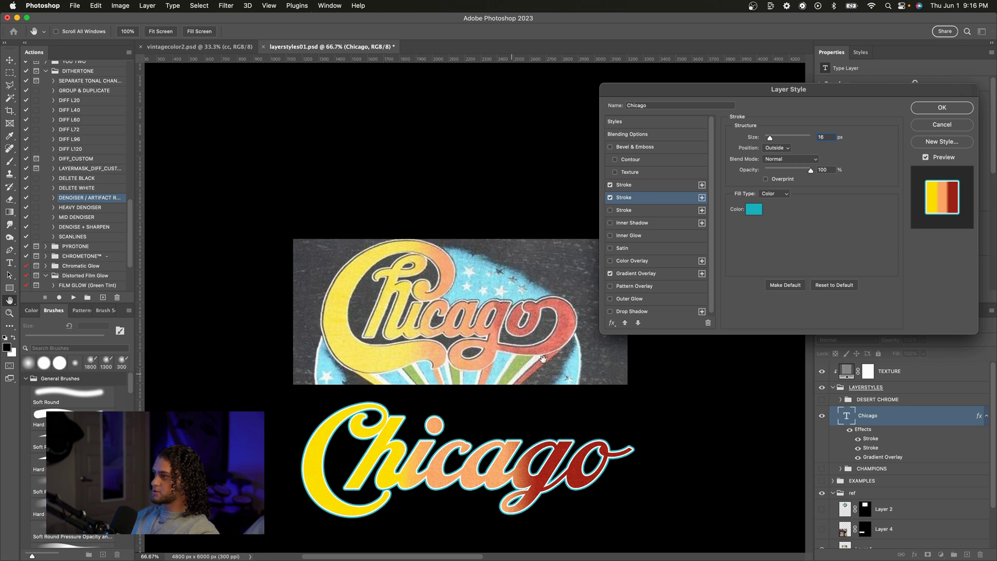
left_click(753, 209)
left_click(893, 147)
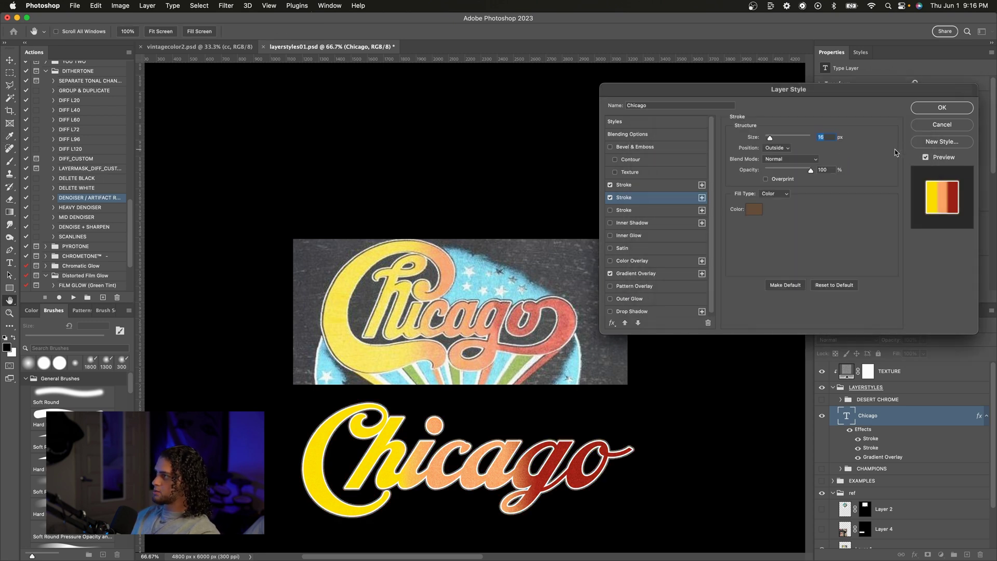
left_click_drag(682, 91, 709, 90)
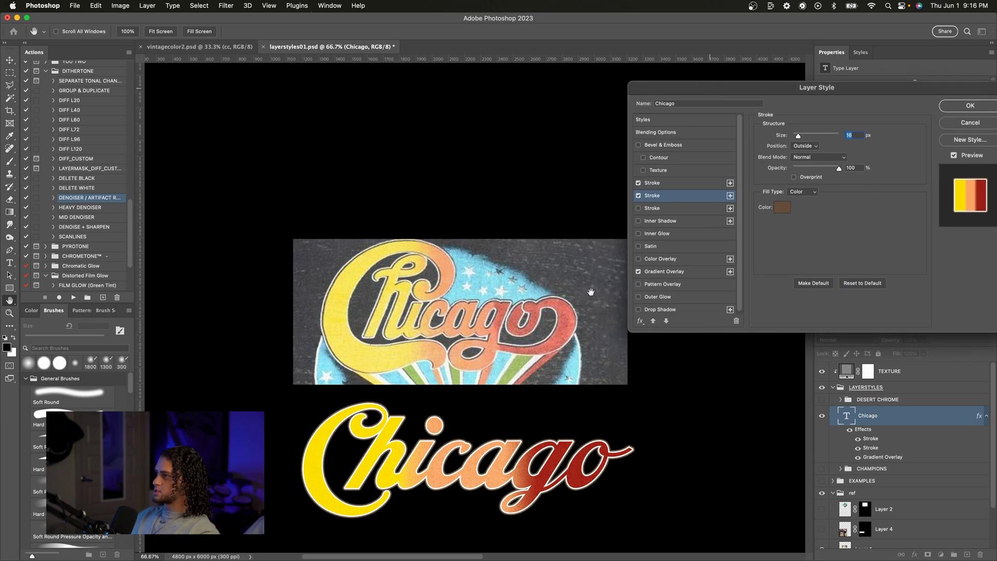
Step: Enable an Inner Shadow on the Chicago text, reset it to default black, and set choke to 100% and size to 1 px
left_click(679, 222)
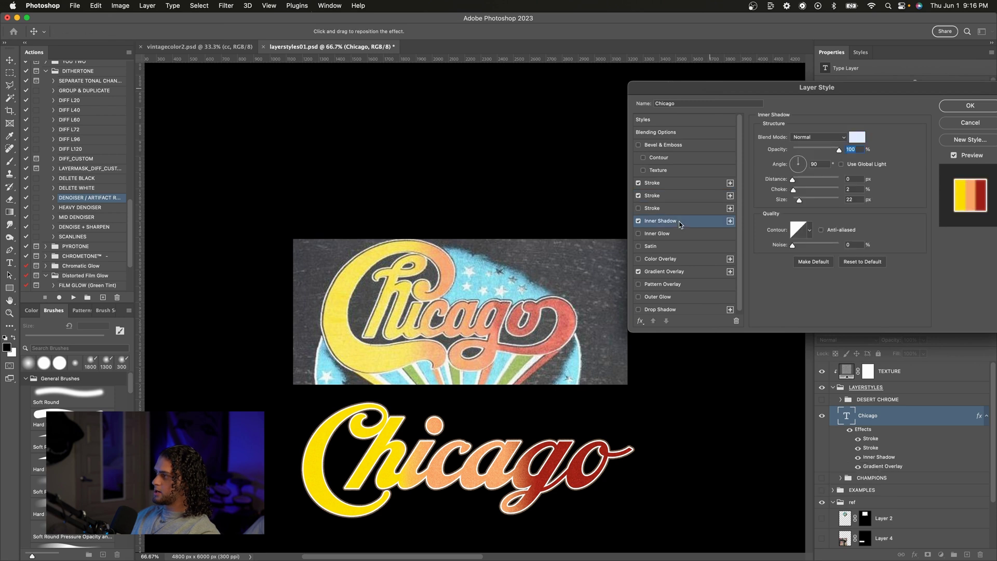
left_click_drag(735, 94, 707, 93)
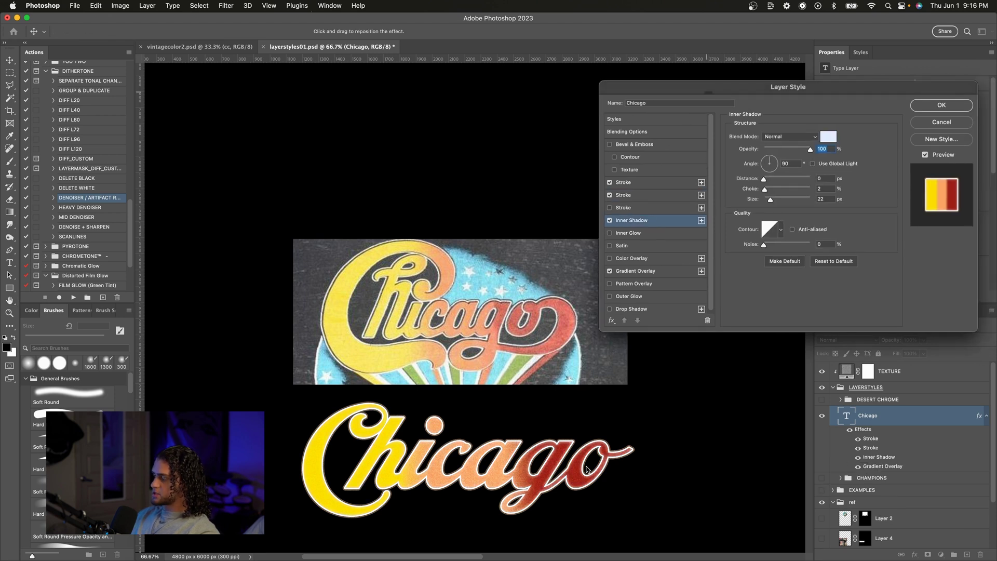
left_click(833, 261)
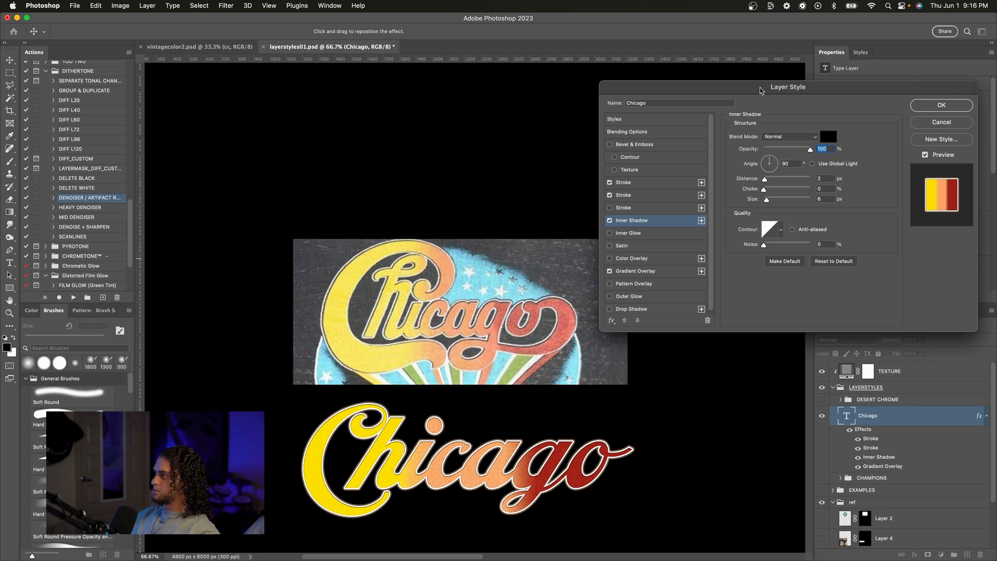
left_click_drag(761, 88, 745, 77)
left_click_drag(748, 180, 795, 181)
key("Tab")
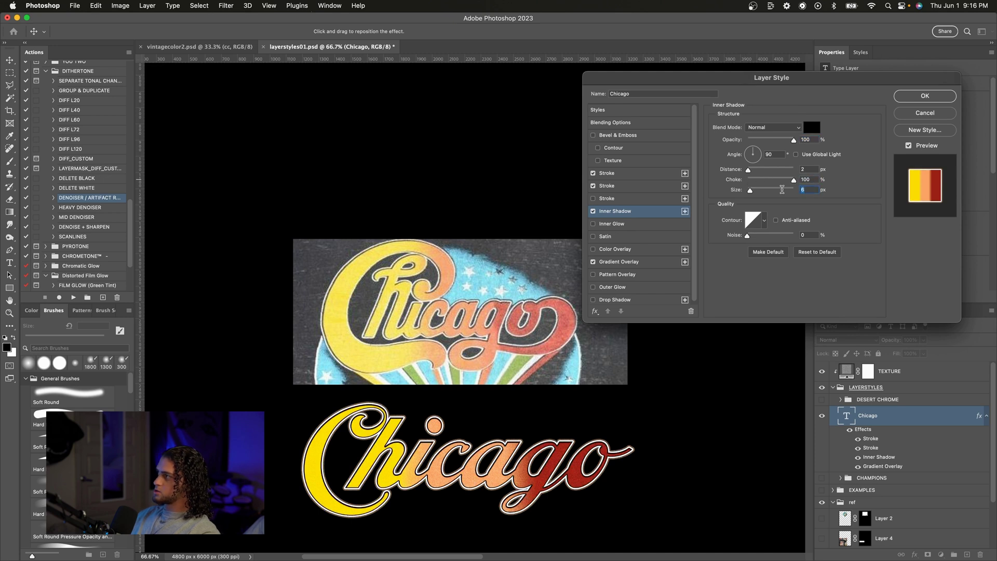
type("1")
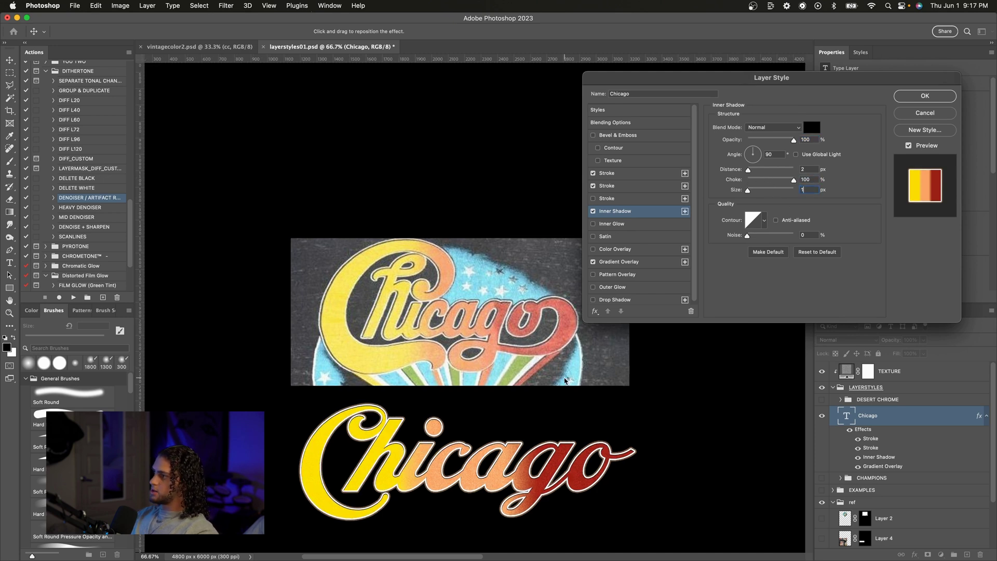
Step: Set the Inner Shadow distance to 5 px and its angle to 145°
key("super+equal")
key("super+equal")
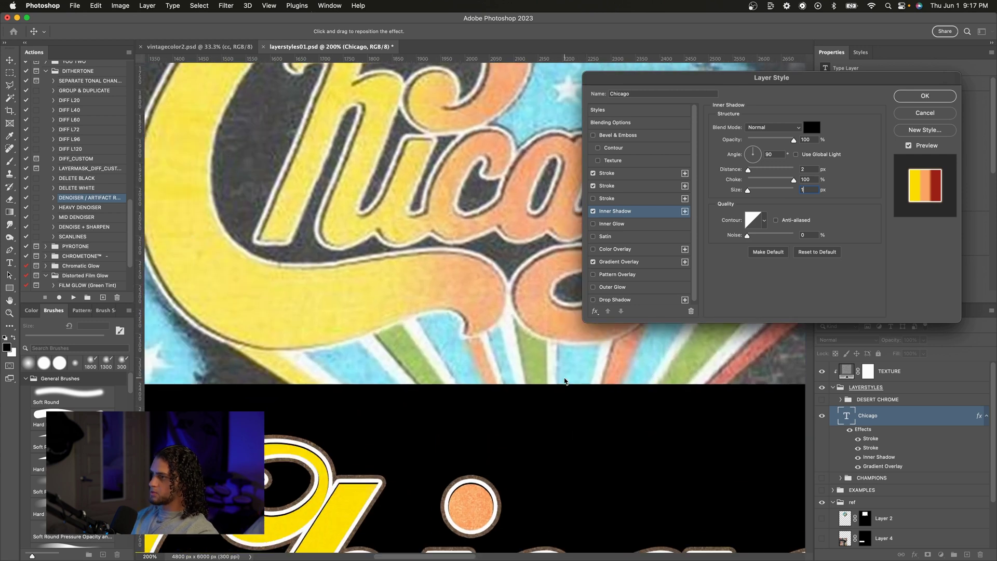
key("super+minus")
left_click_drag(748, 170, 751, 172)
type("6")
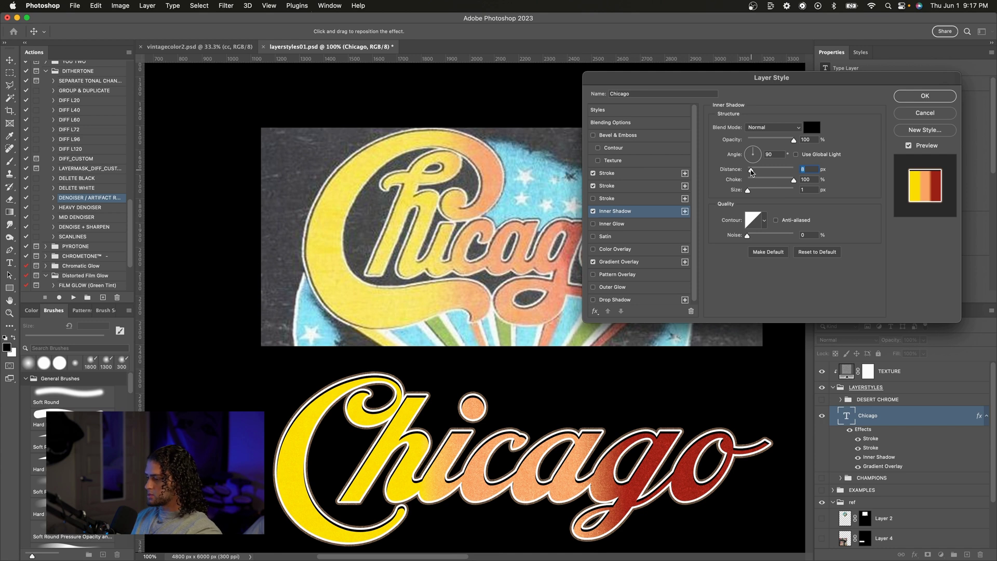
key("Down")
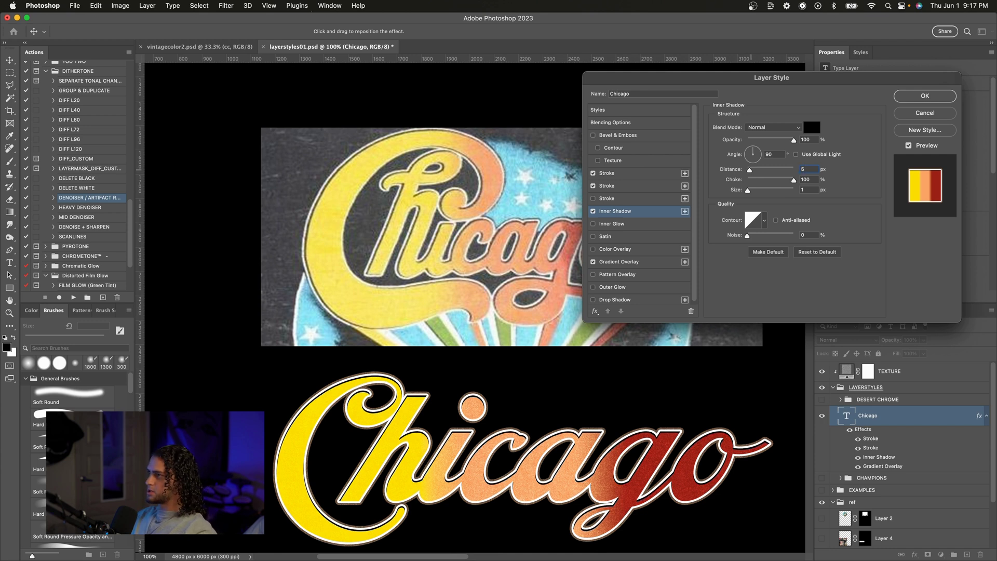
left_click(748, 149)
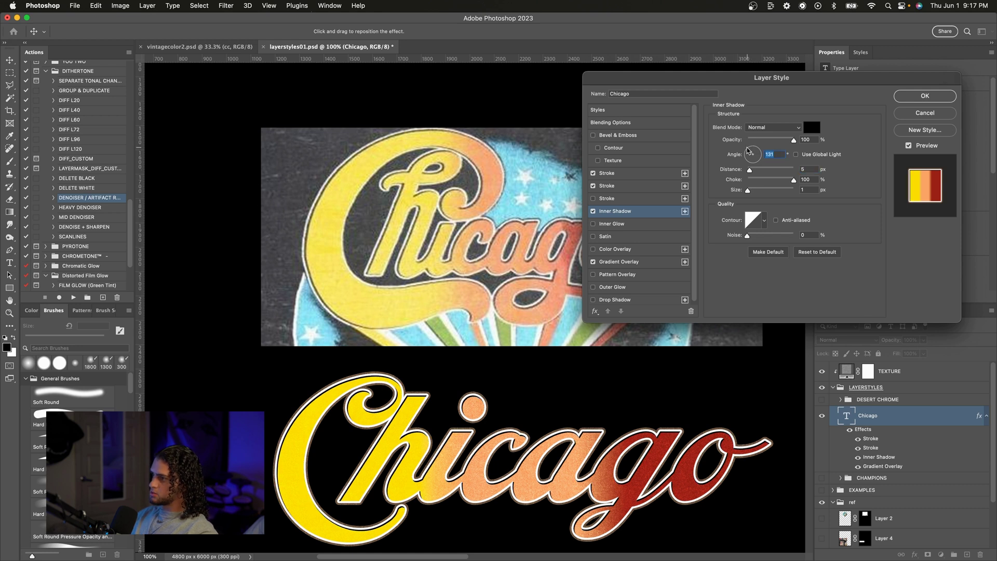
left_click_drag(748, 150, 749, 155)
scroll(753, 386, "right", 3)
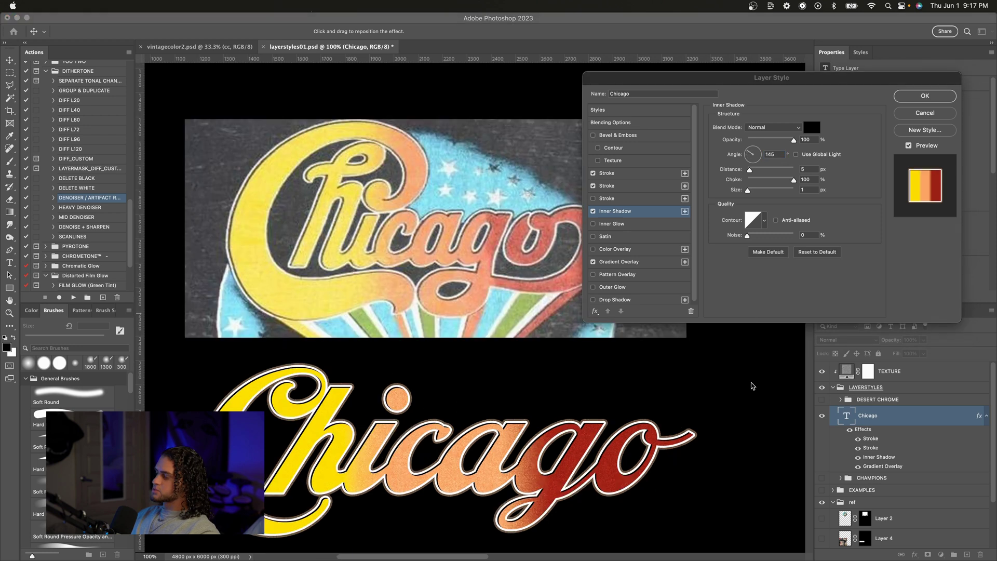
left_click(738, 305)
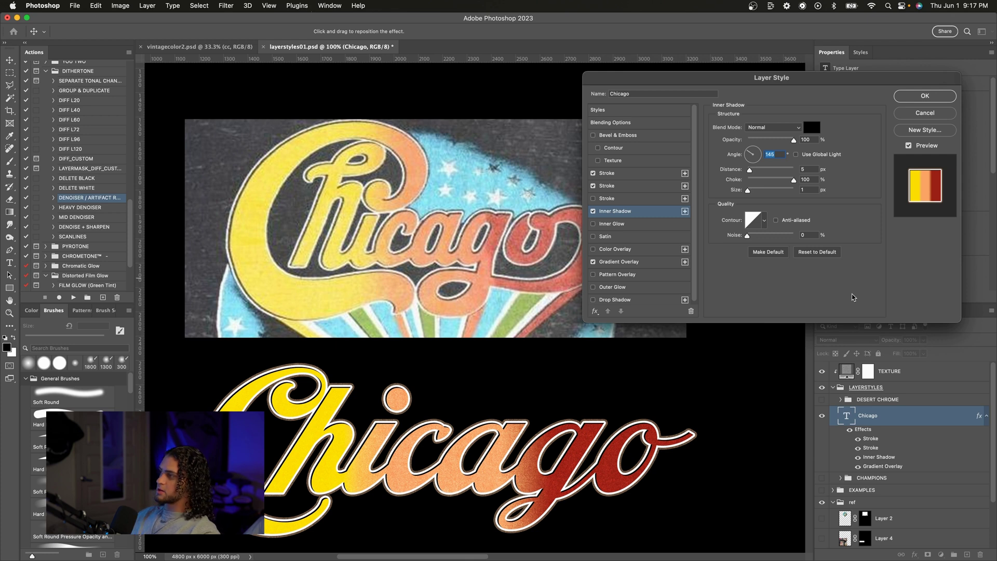
Step: Enable a Drop Shadow on the Chicago text and change its color to white (ffffff)
scroll(666, 249, "down", 1)
left_click(644, 298)
scroll(747, 288, "down", 3)
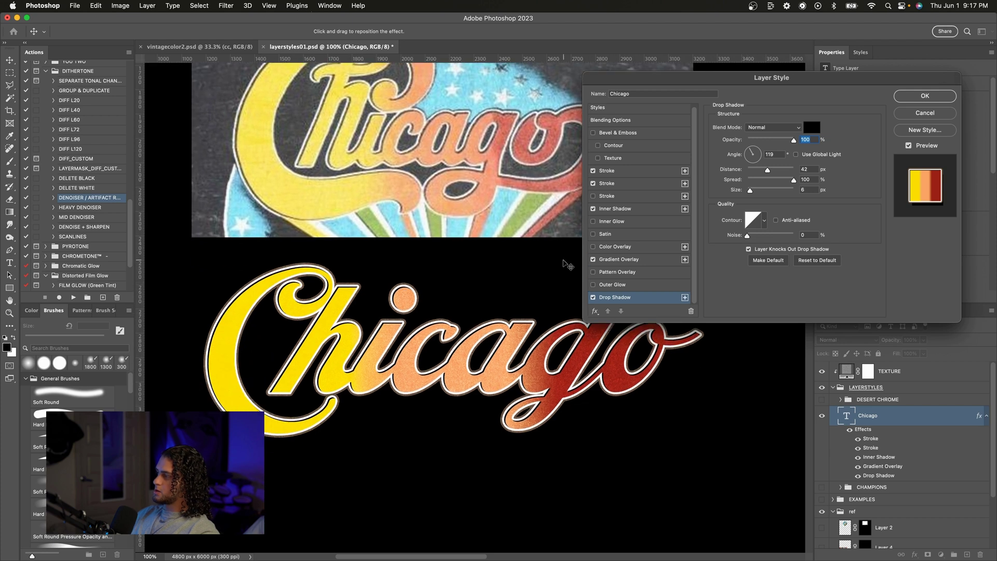
scroll(567, 265, "up", 2)
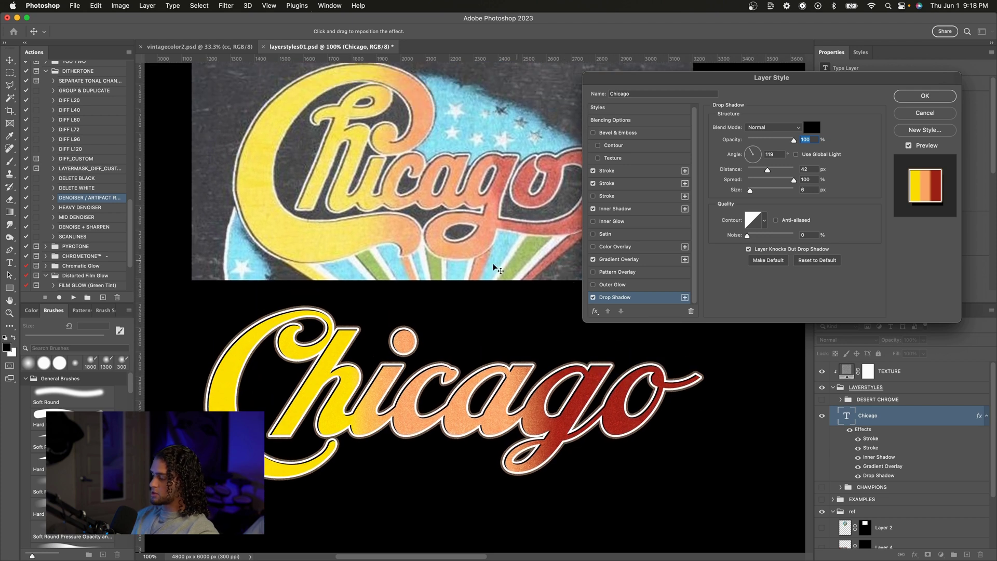
scroll(493, 266, "up", 1)
left_click(812, 127)
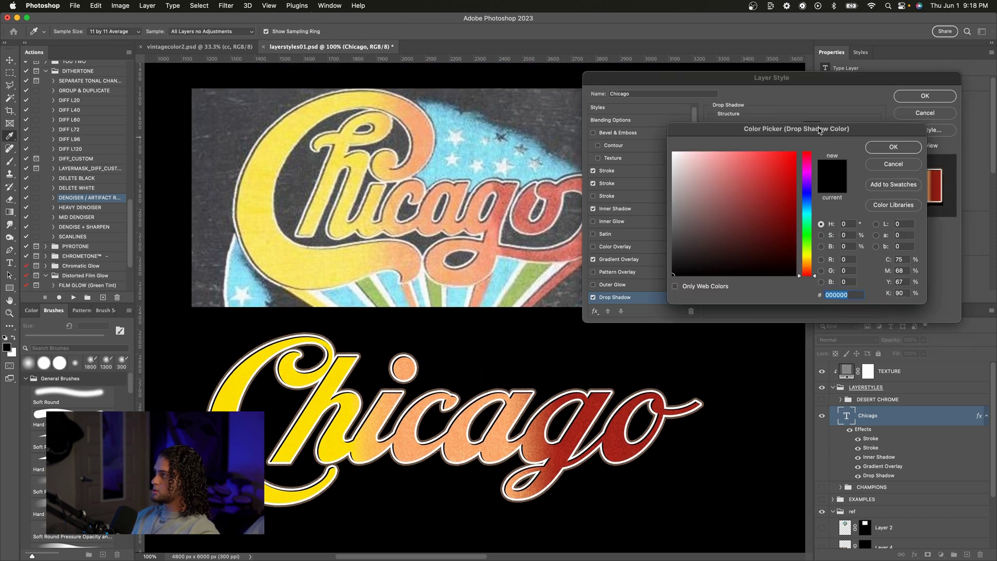
left_click(674, 153)
type("ffffff")
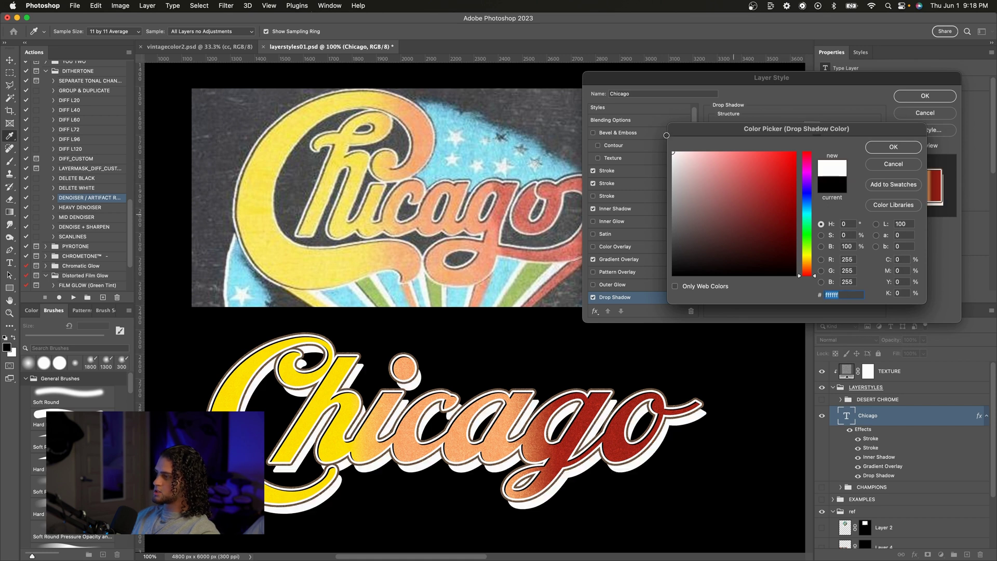
key("Return")
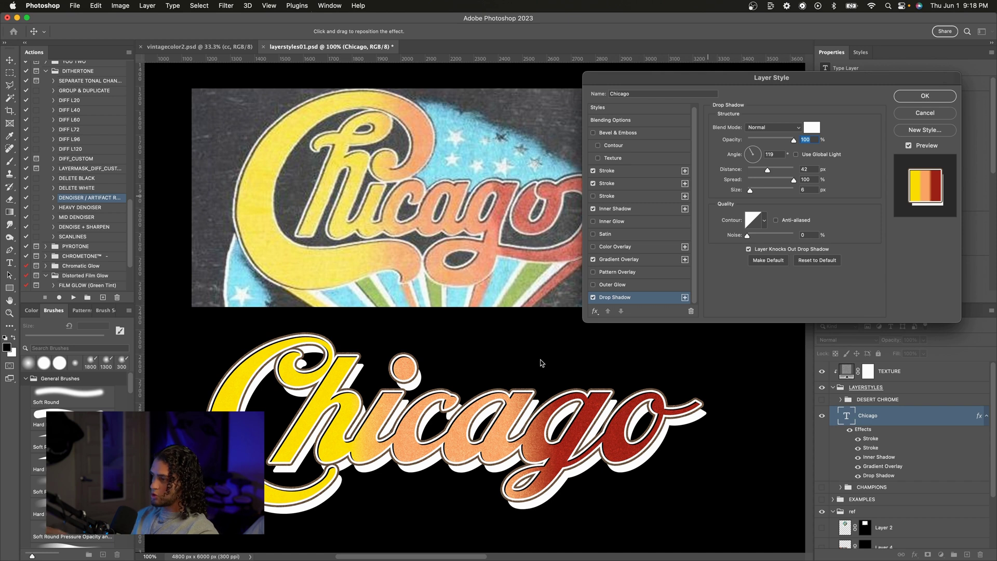
Step: Set the Drop Shadow distance to 36 px
key("Tab")
key("Tab")
key("Down")
key("Down")
key("Down")
key("Down")
key("Down")
key("Down")
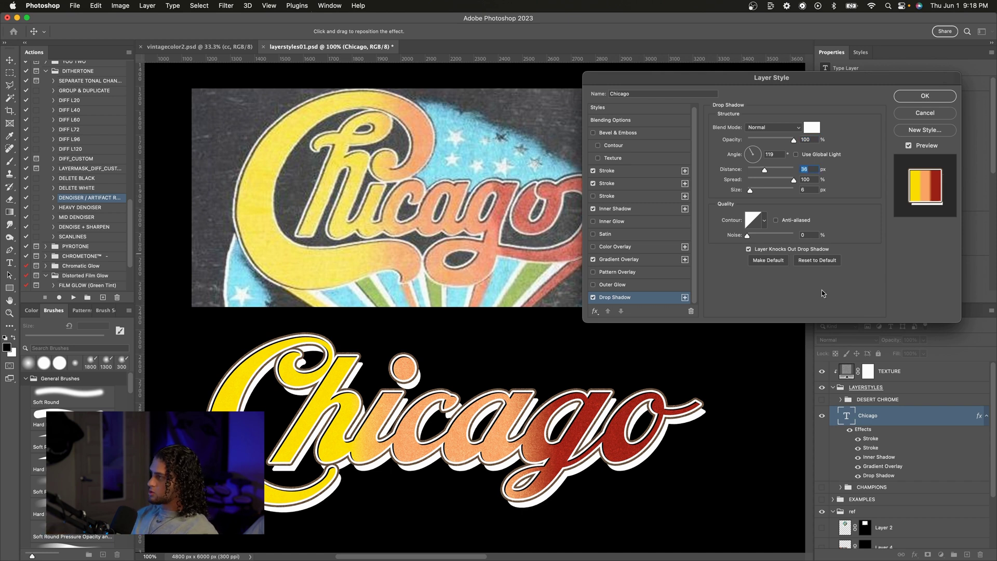
Step: Try several colors for the Drop Shadow and accept a dark orange-red
left_click(812, 128)
left_click(766, 215)
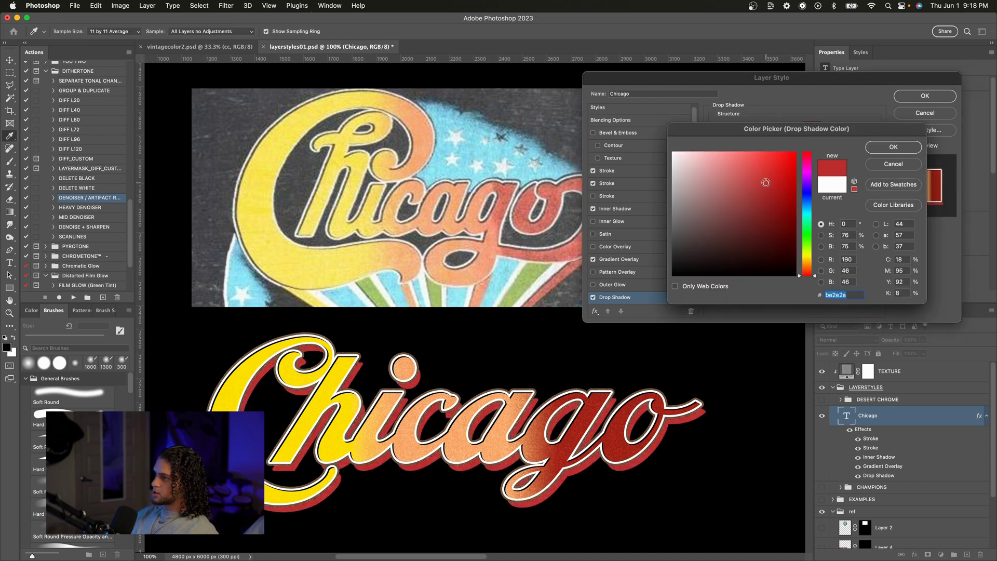
left_click(625, 414)
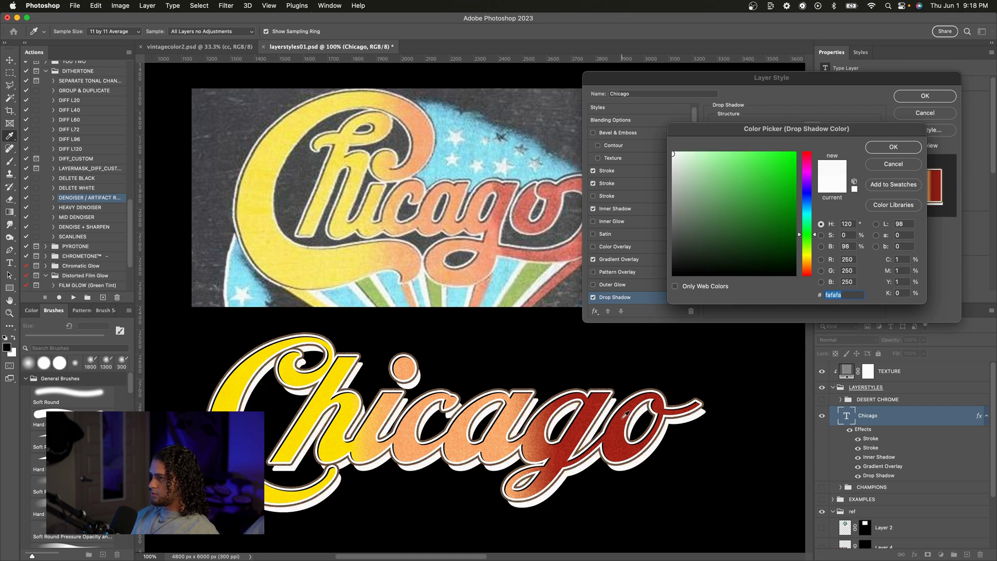
left_click(732, 213)
left_click(806, 272)
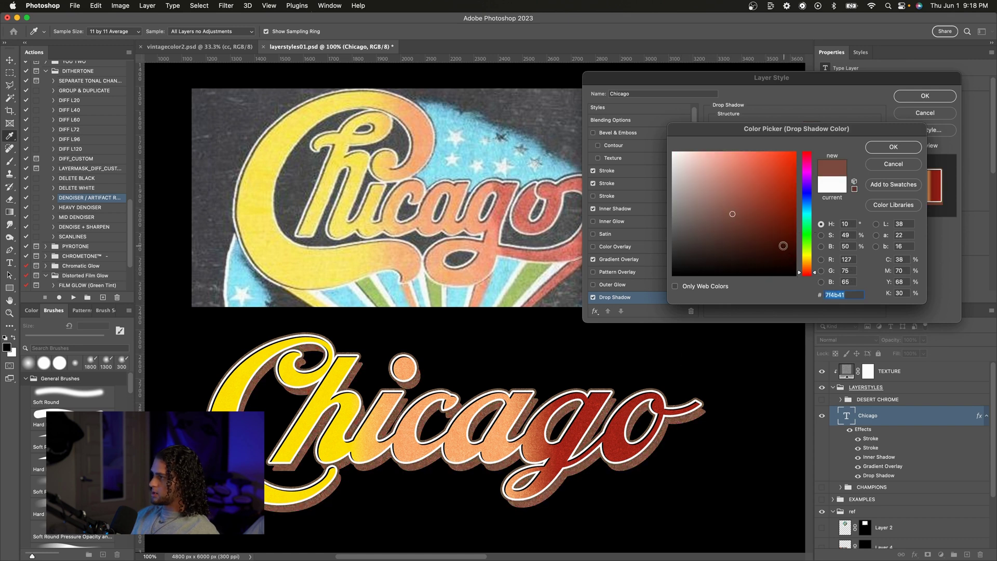
left_click(783, 197)
key("Return")
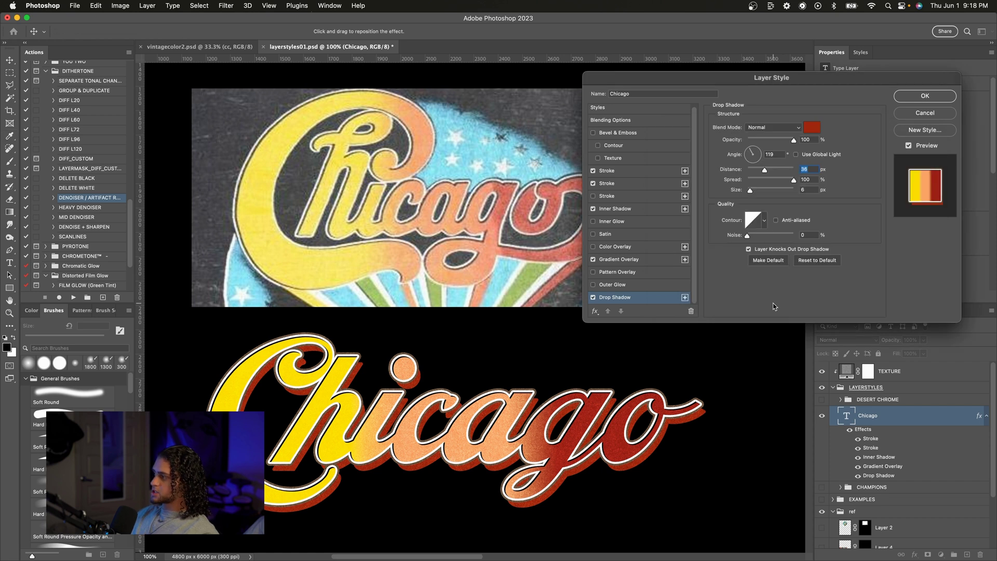
key("shift+Tab")
key("shift+Tab")
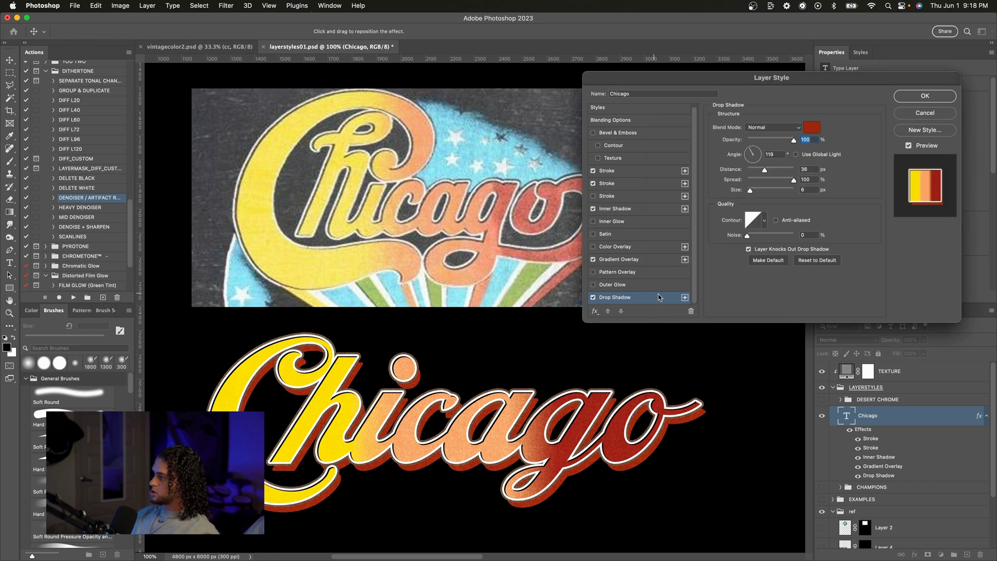
Step: Add a second Drop Shadow beneath the first on the Chicago text and enlarge its size to 24 px
left_click(684, 297)
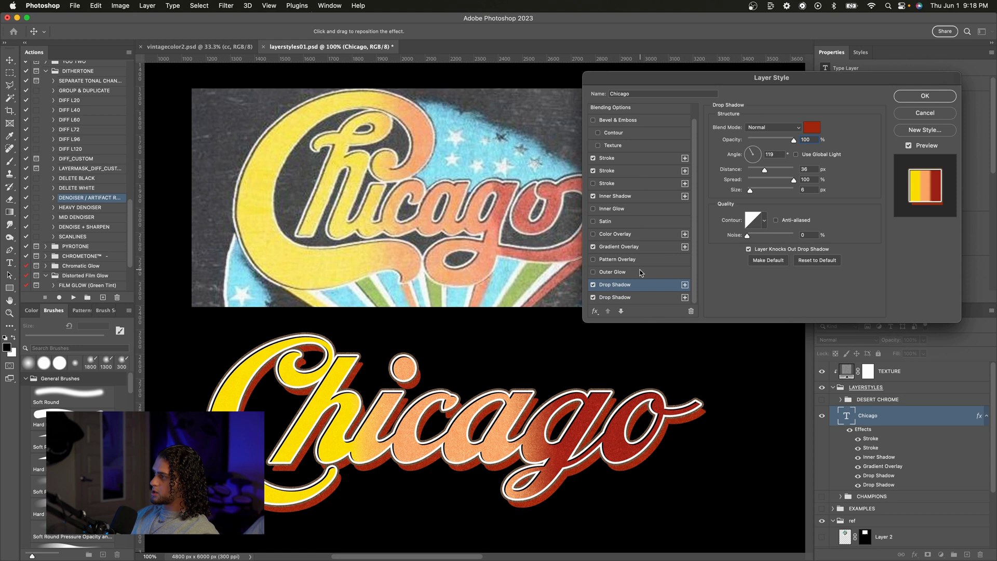
left_click(640, 298)
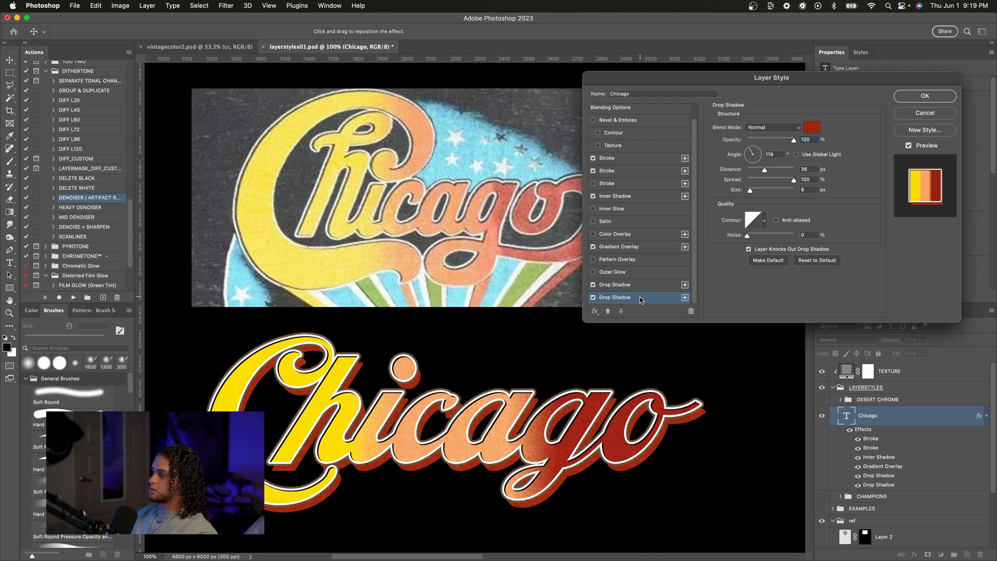
left_click_drag(730, 81, 732, 77)
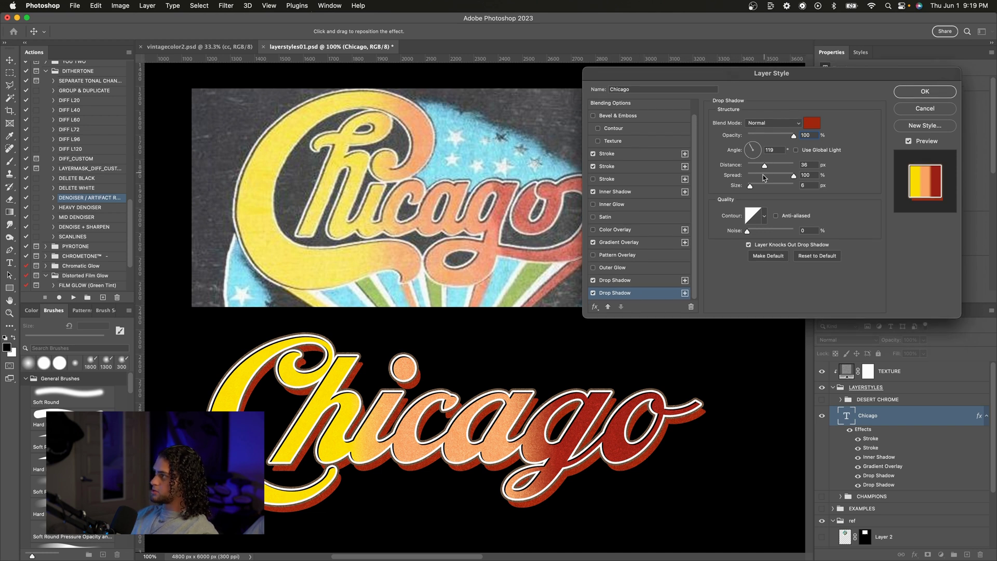
left_click_drag(751, 188, 753, 189)
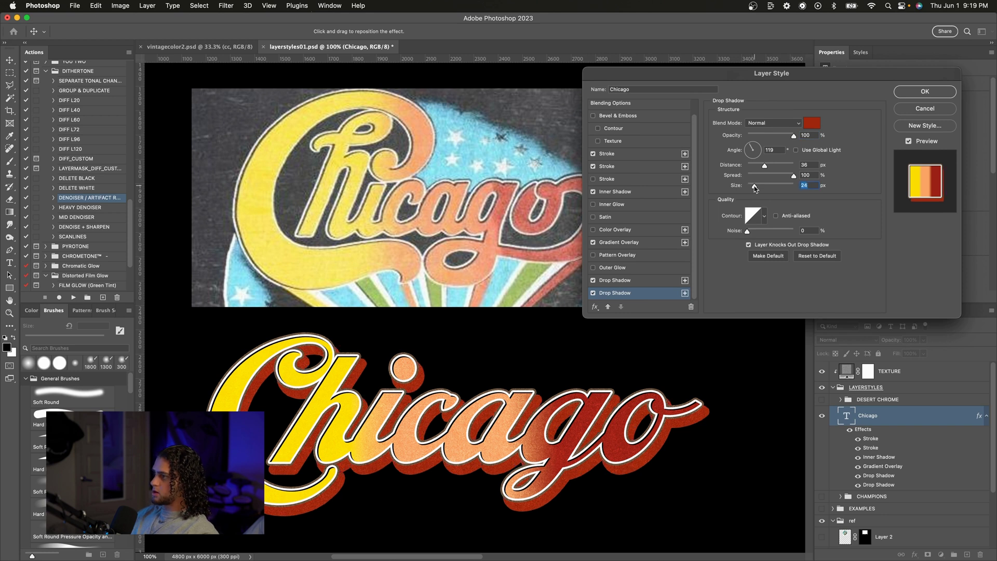
Step: Recolor the lower Drop Shadow light blue
left_click(812, 122)
left_click(756, 165)
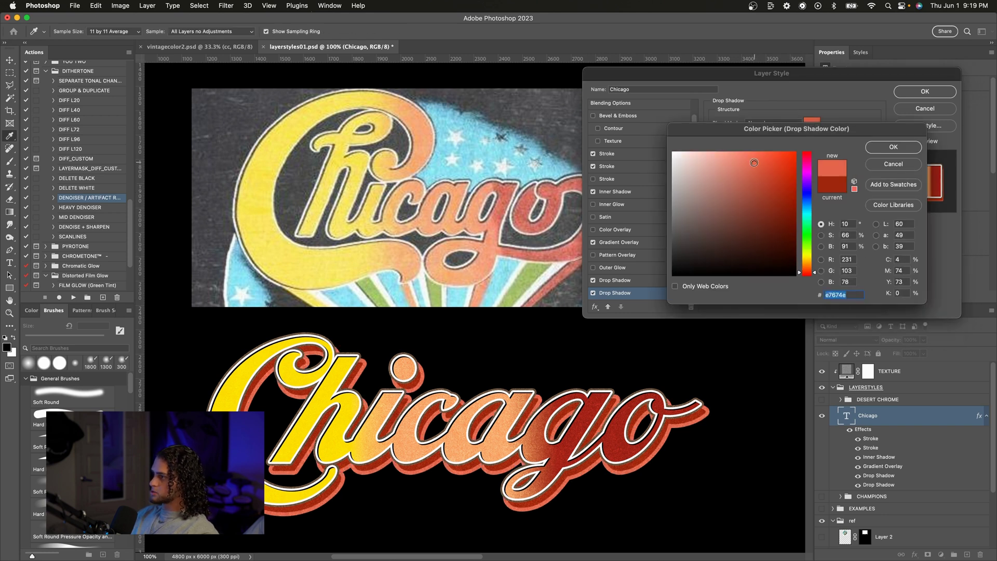
left_click(727, 162)
left_click_drag(727, 162, 727, 152)
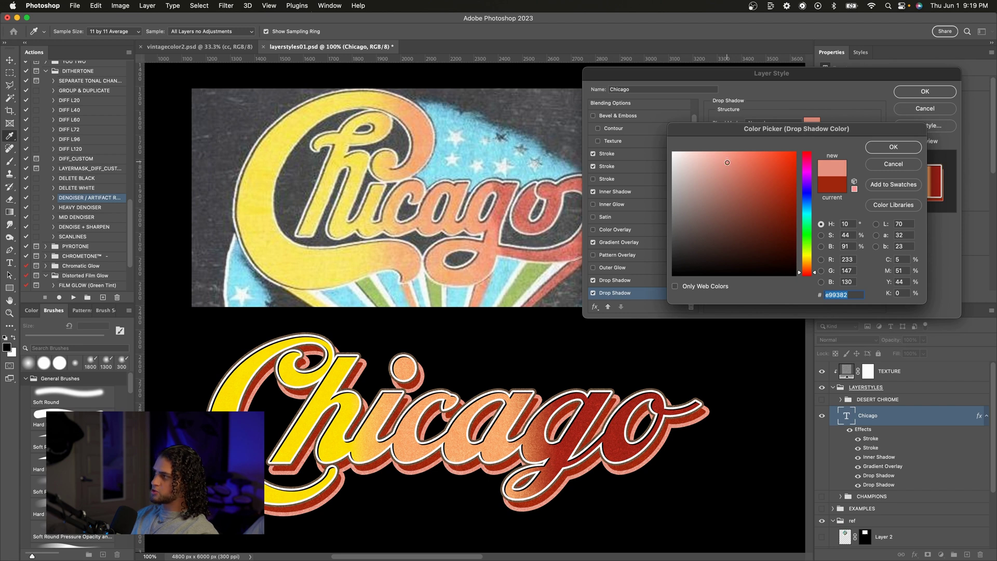
left_click(806, 195)
mouse_move(808, 196)
left_mouse_down()
mouse_move(808, 234)
mouse_move(807, 206)
left_mouse_up()
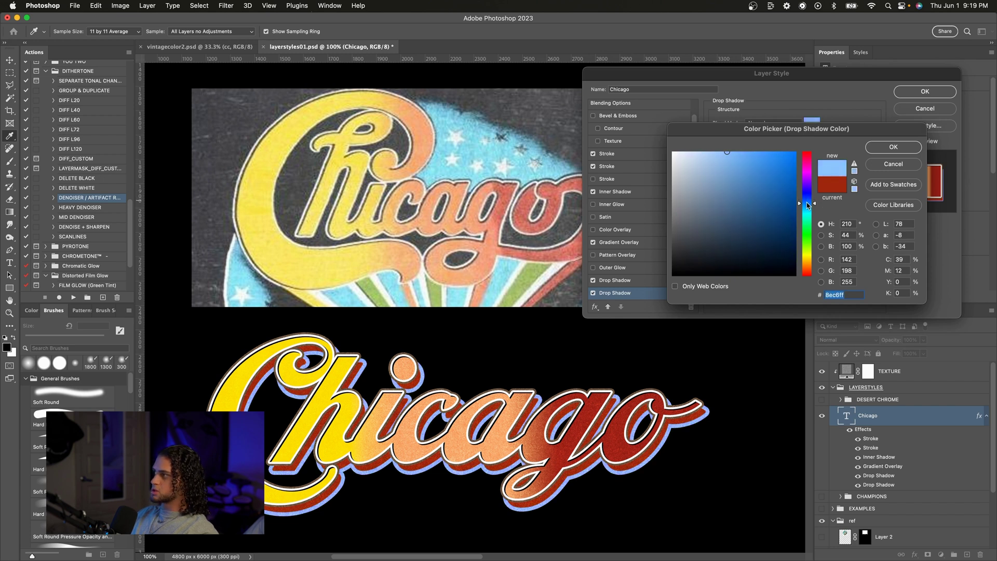
key("Return")
Step: Set the lower Drop Shadow size to 10 px and change its color to orange f17048
left_click_drag(752, 188, 753, 188)
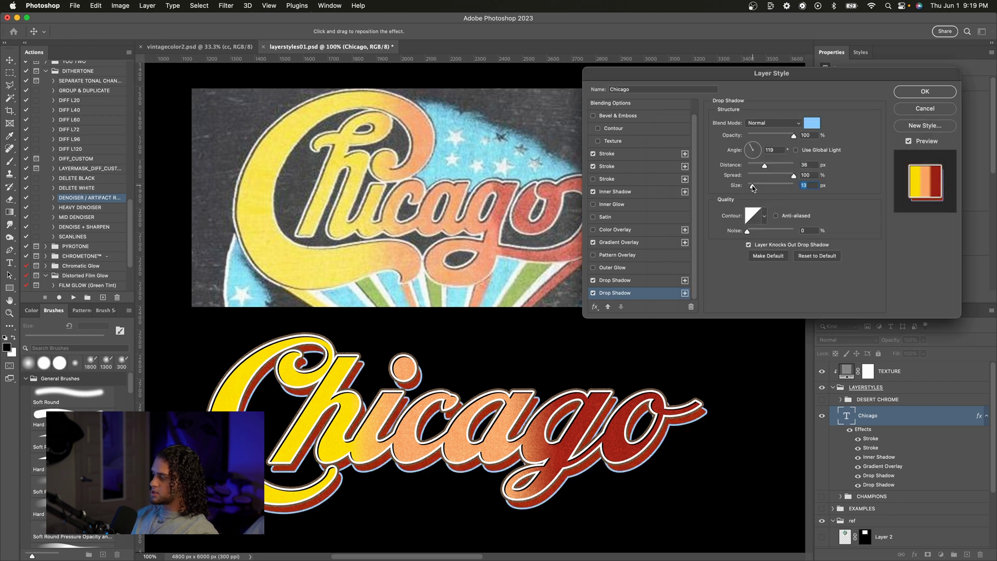
left_click(812, 123)
left_click_drag(753, 134, 743, 135)
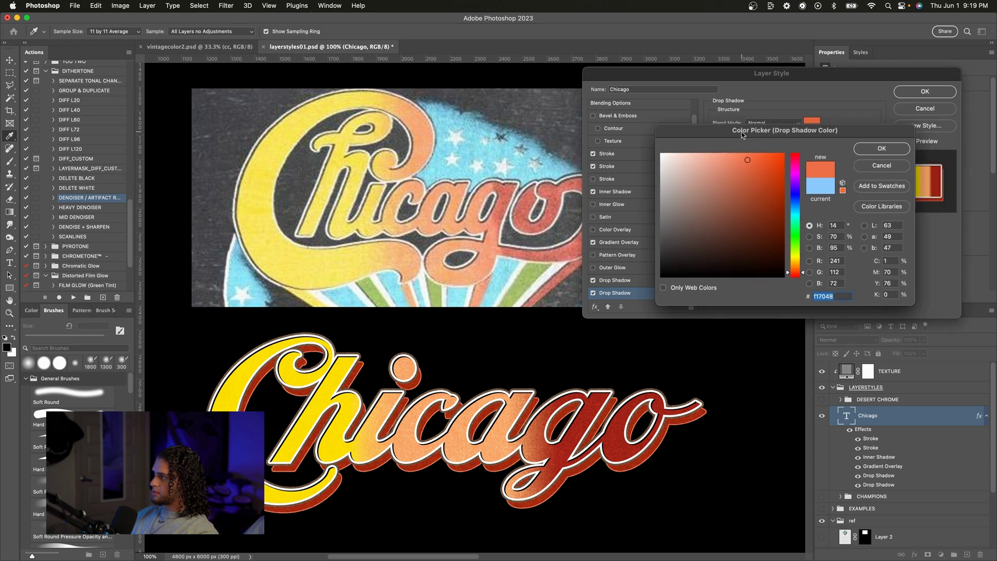
left_click(881, 149)
left_click_drag(765, 77, 798, 77)
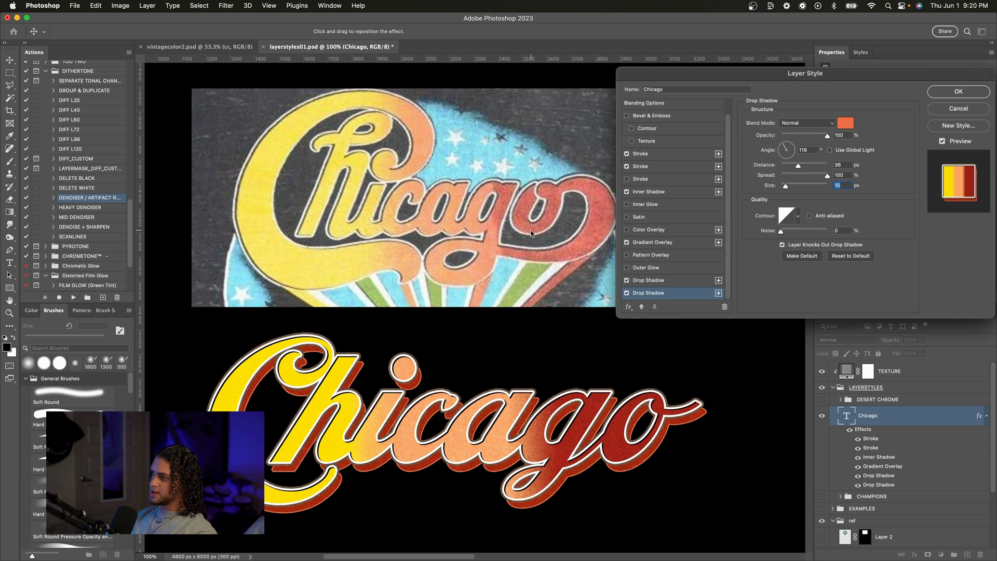
key("super+minus")
scroll(390, 299, "down", 3)
scroll(390, 299, "up", 3)
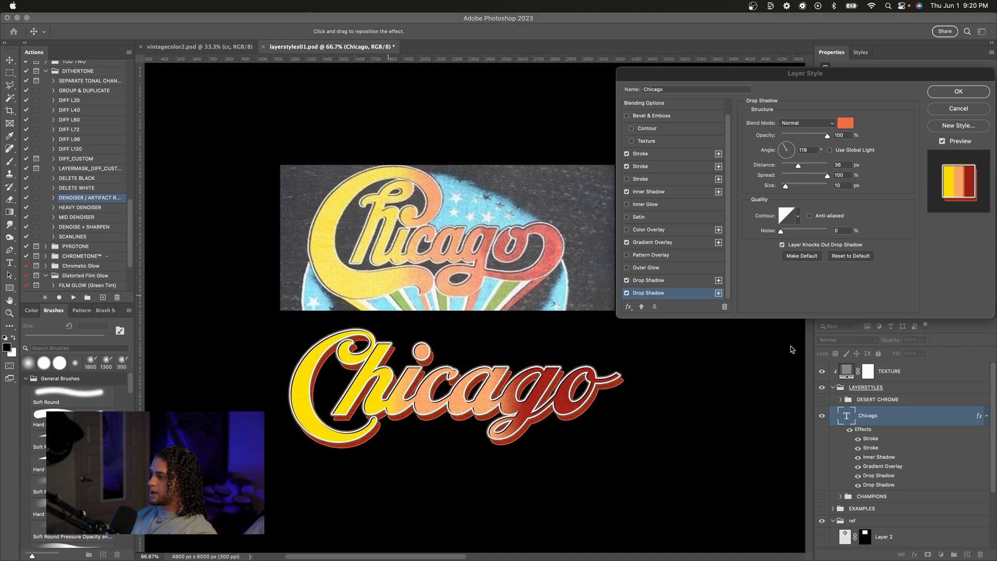
left_click_drag(727, 70, 685, 74)
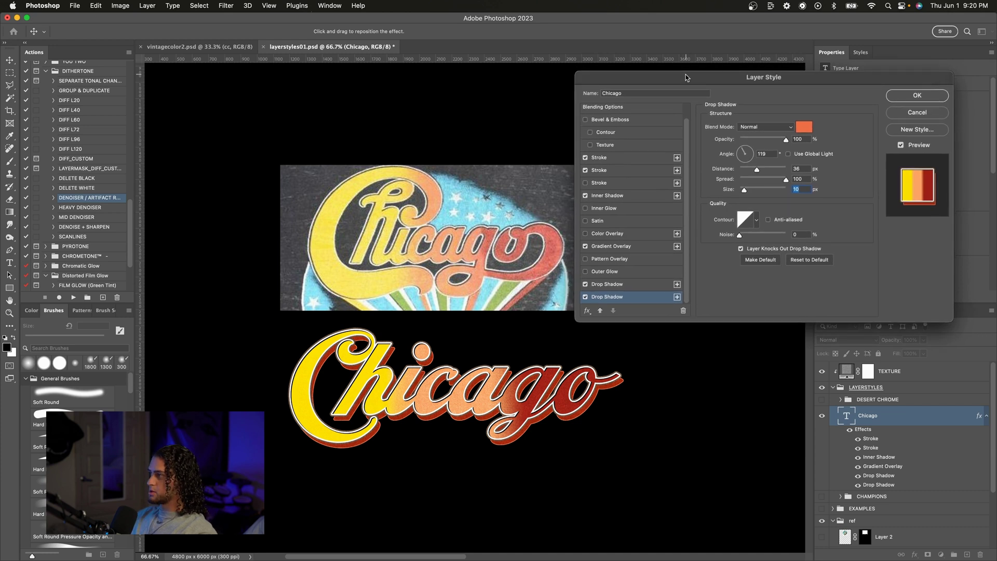
left_click(623, 284)
left_click(639, 298)
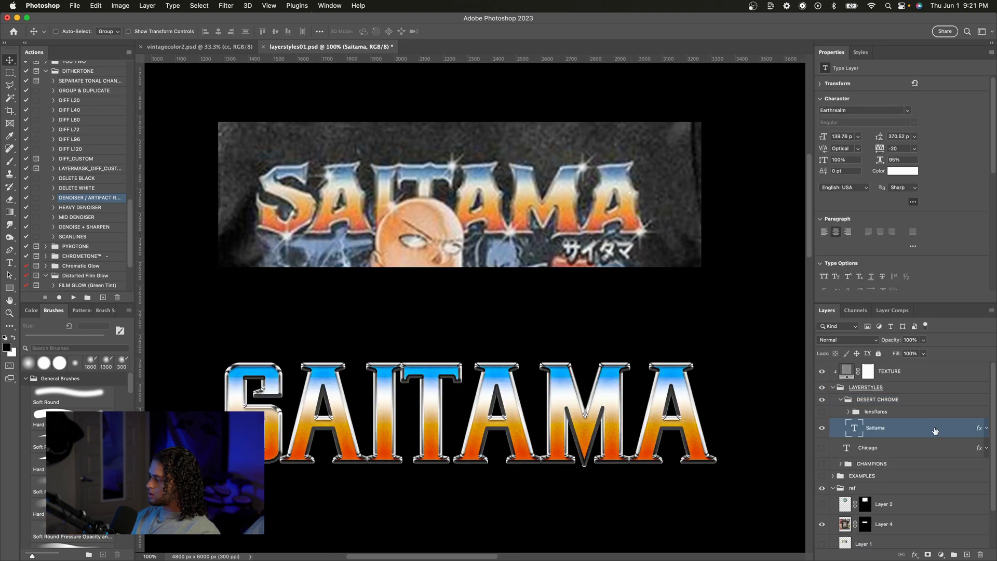
Step: Clear the existing layer style from the Saitama text layer
right_click(935, 430)
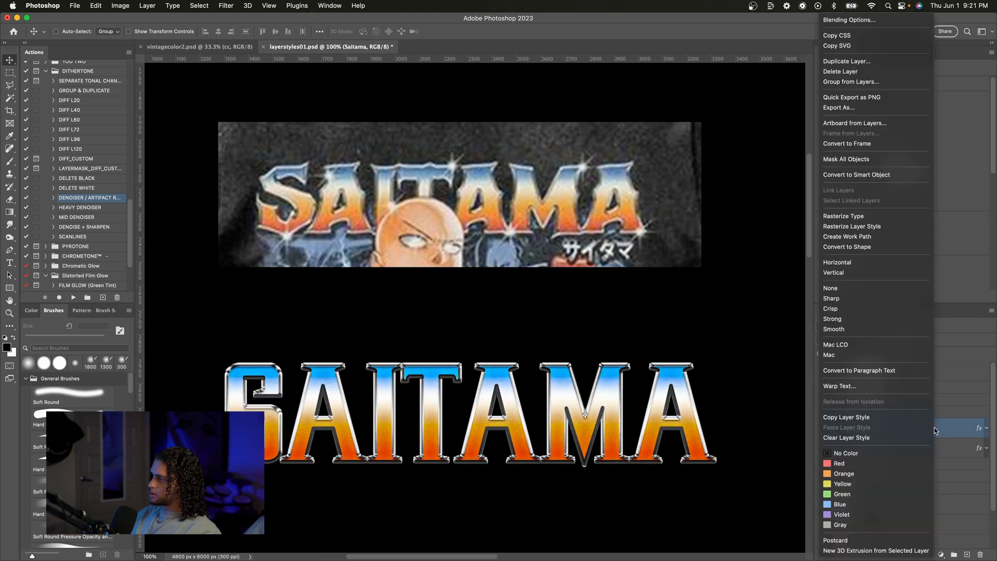
left_click(854, 264)
scroll(717, 383, "up", 1)
scroll(716, 382, "down", 2)
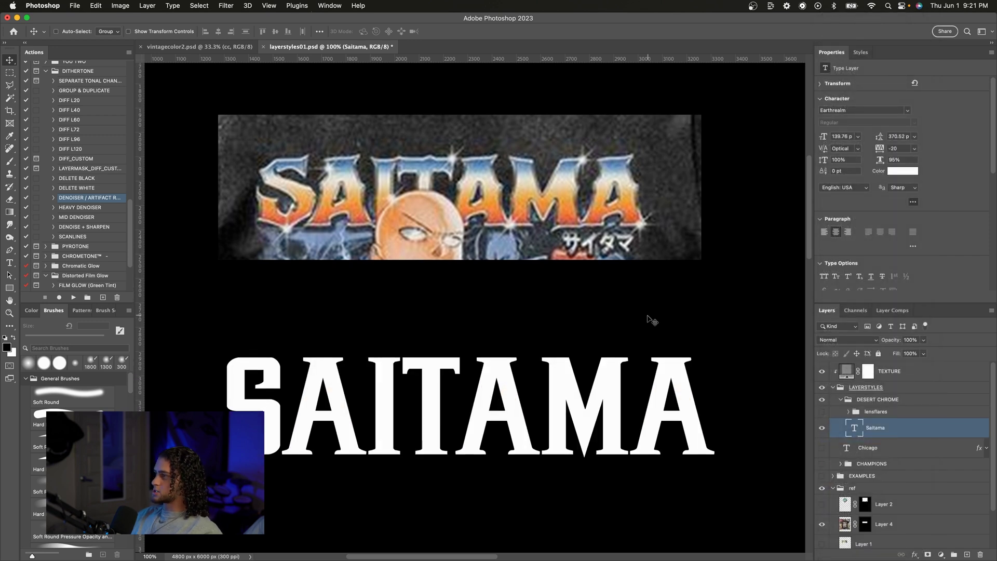
scroll(652, 320, "up", 2)
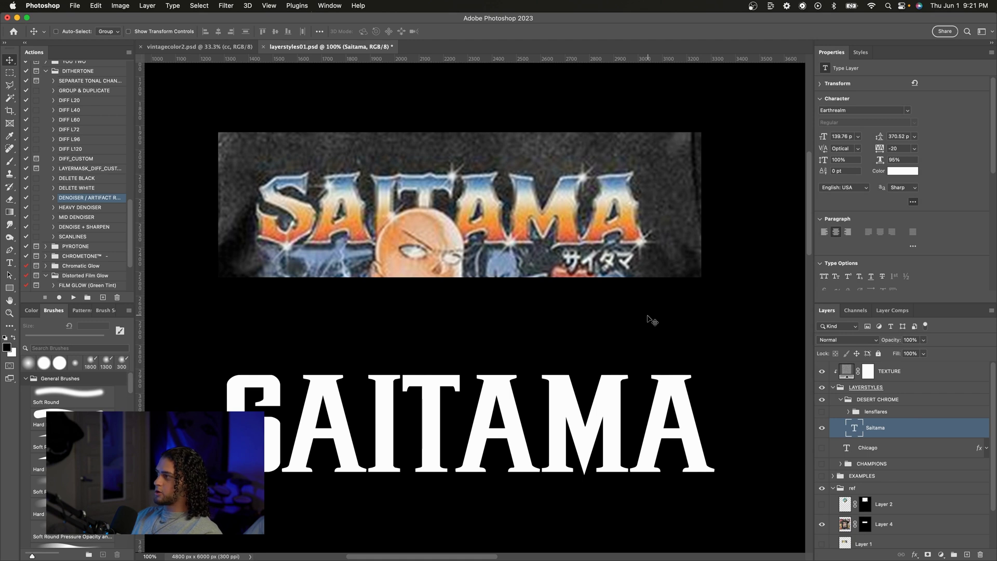
Step: Add a Gradient Overlay to the Saitama text layer
double_click(917, 427)
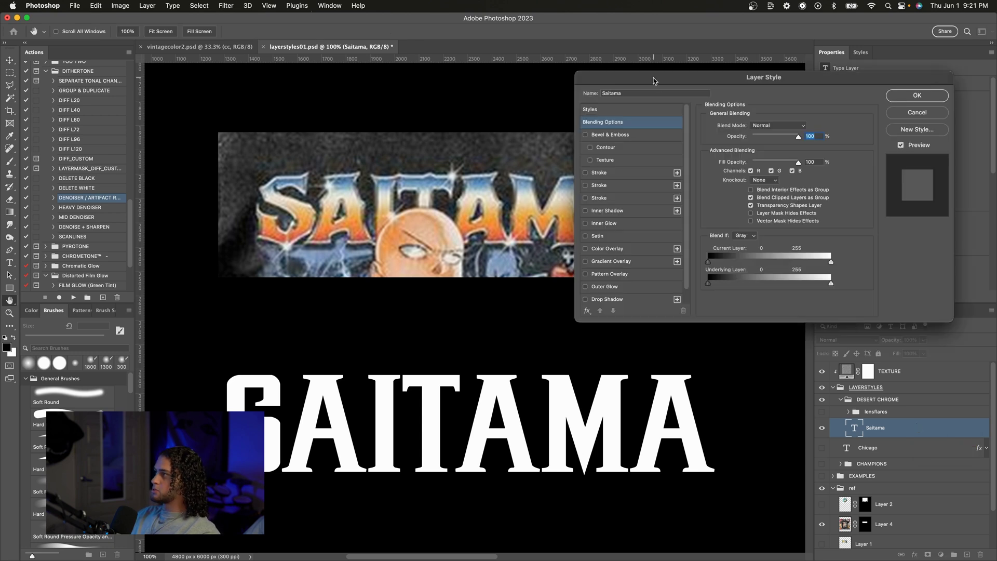
left_click_drag(653, 81, 704, 80)
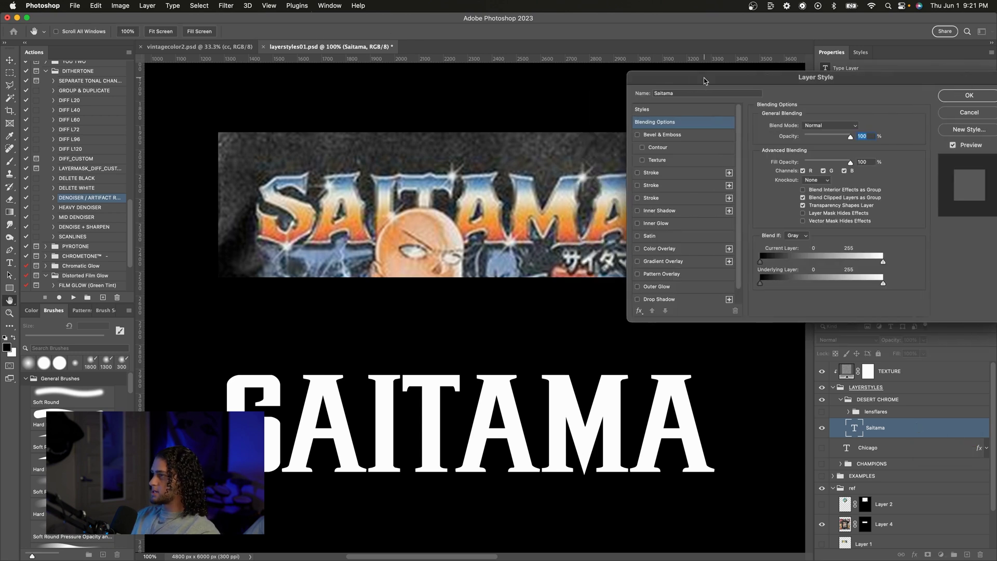
left_click_drag(704, 81, 723, 66)
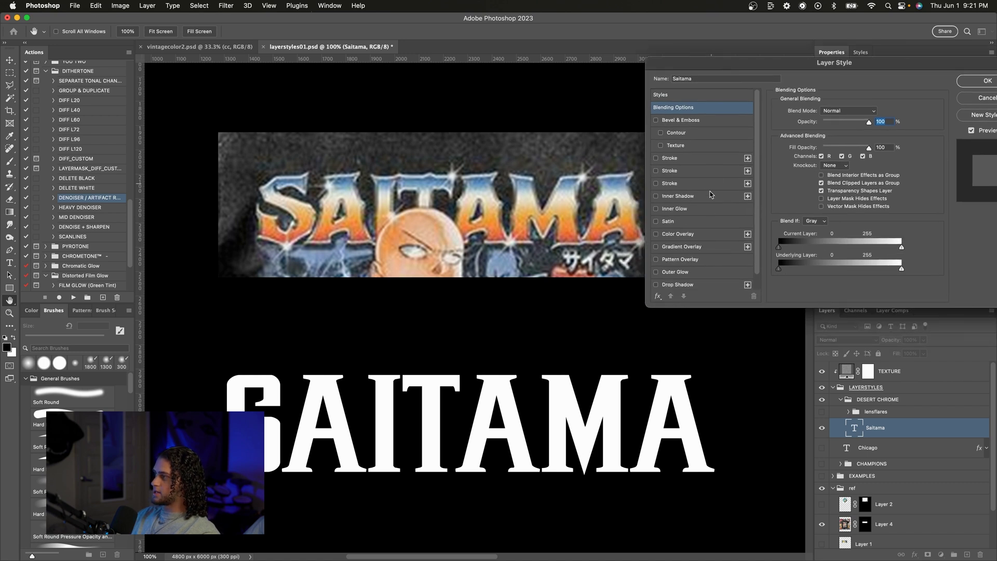
left_click(684, 246)
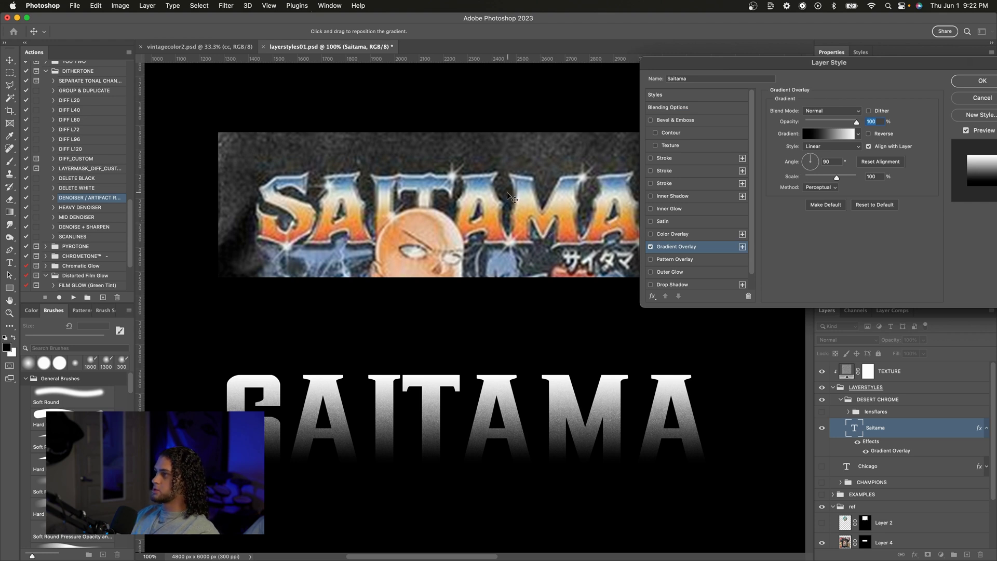
left_click_drag(798, 68, 759, 114)
Step: Change the black stop of the overlay gradient to orange eb6311
left_click(790, 179)
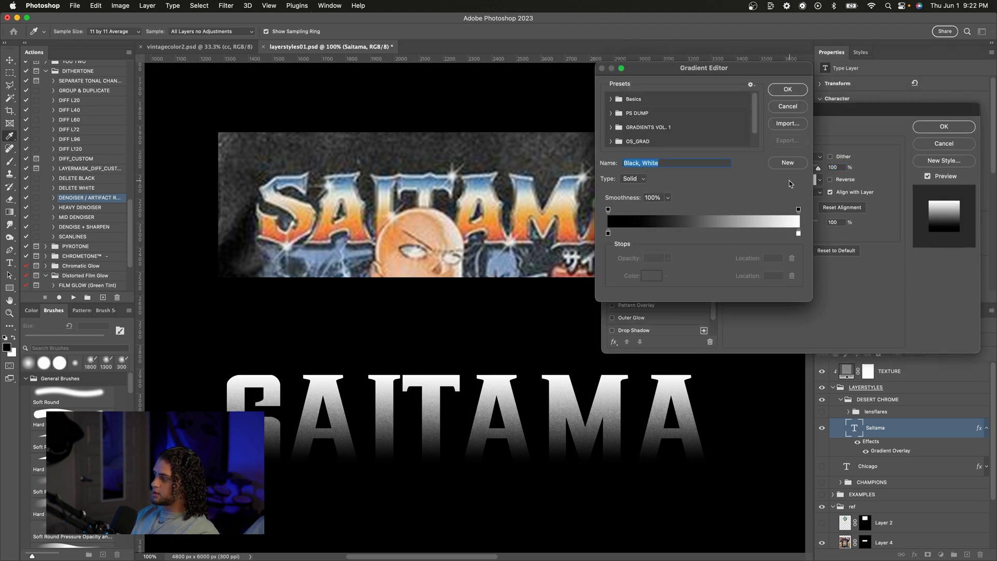
left_click_drag(678, 71, 744, 119)
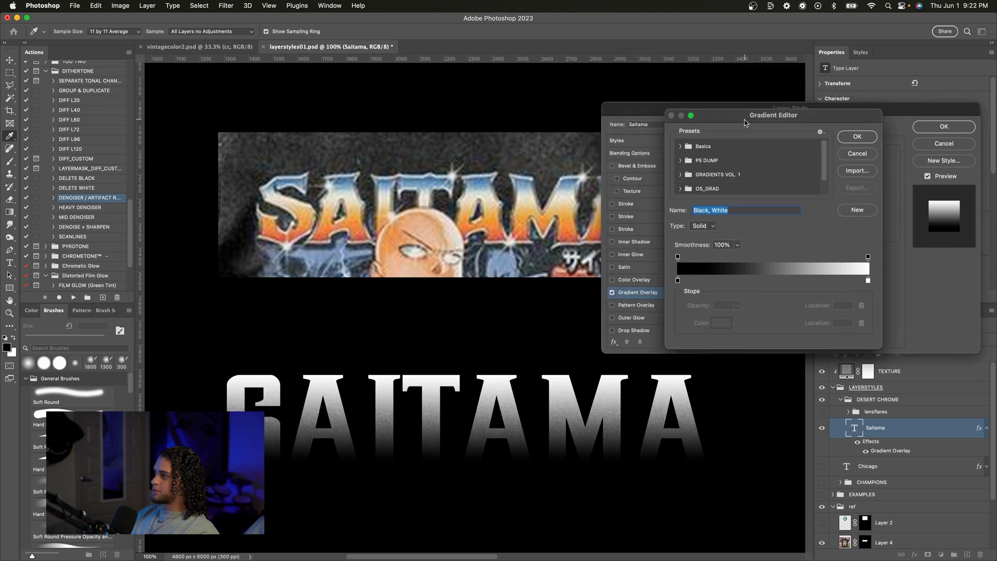
double_click(677, 280)
mouse_move(680, 262)
left_mouse_down()
mouse_move(743, 216)
mouse_move(756, 186)
left_mouse_up()
left_click_drag(797, 275, 797, 269)
left_click_drag(771, 176, 778, 166)
key("Return")
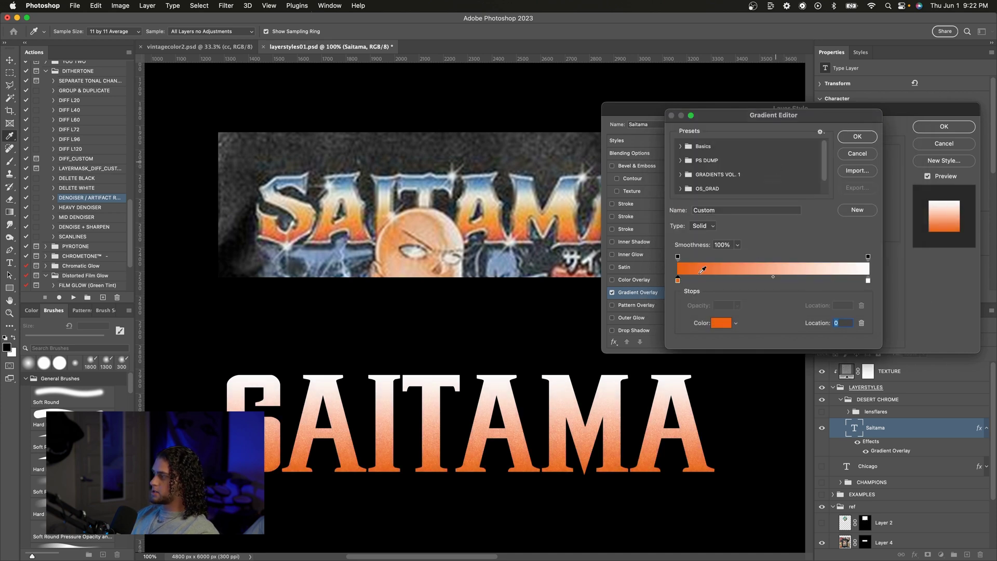
Step: Move the gradient's orange and white stops inward and add a blue 119beb stop at location 99%
left_click_drag(871, 281, 777, 281)
left_click_drag(678, 281, 685, 280)
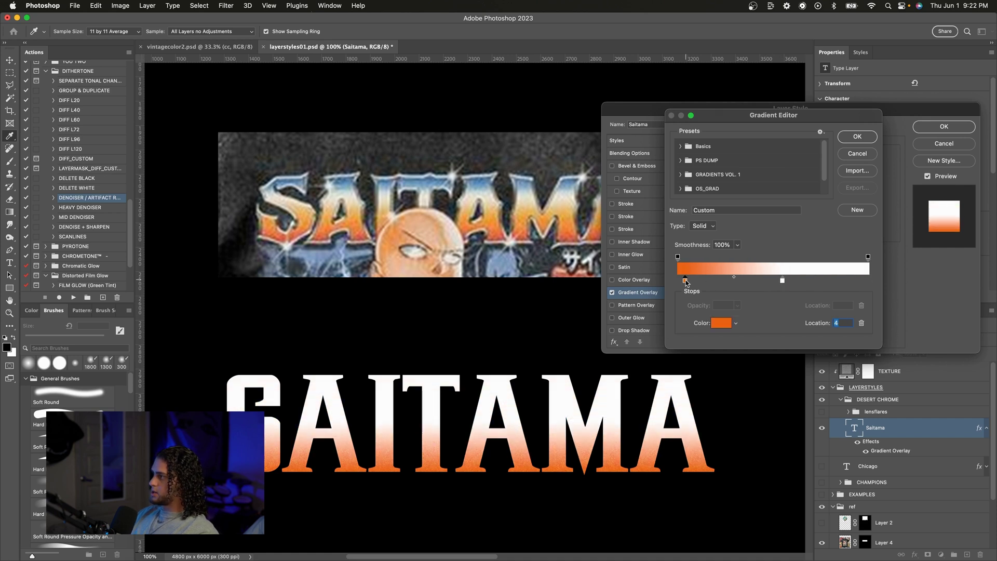
left_click_drag(862, 284, 868, 282)
double_click(867, 281)
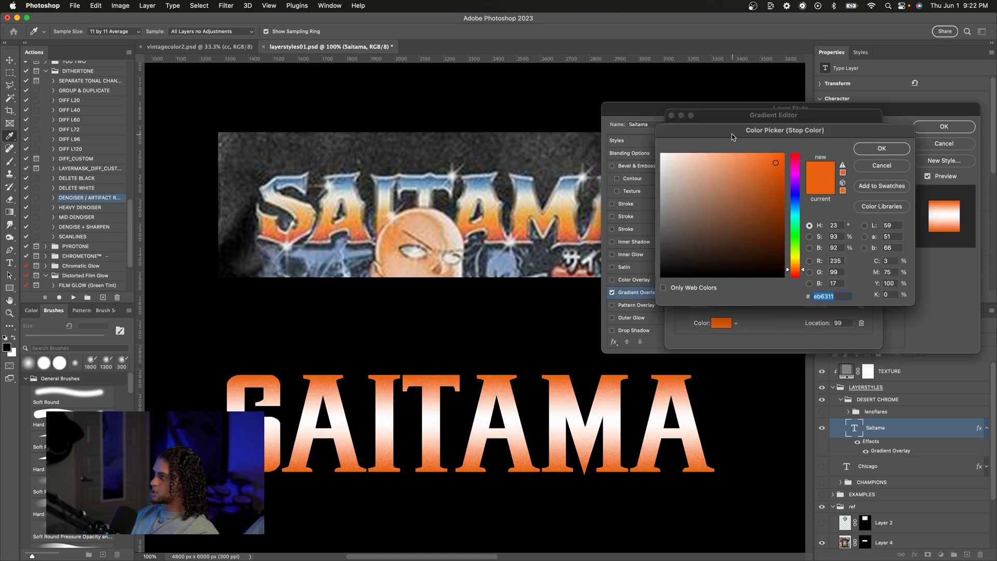
left_click_drag(731, 133, 763, 136)
left_click_drag(824, 195, 827, 210)
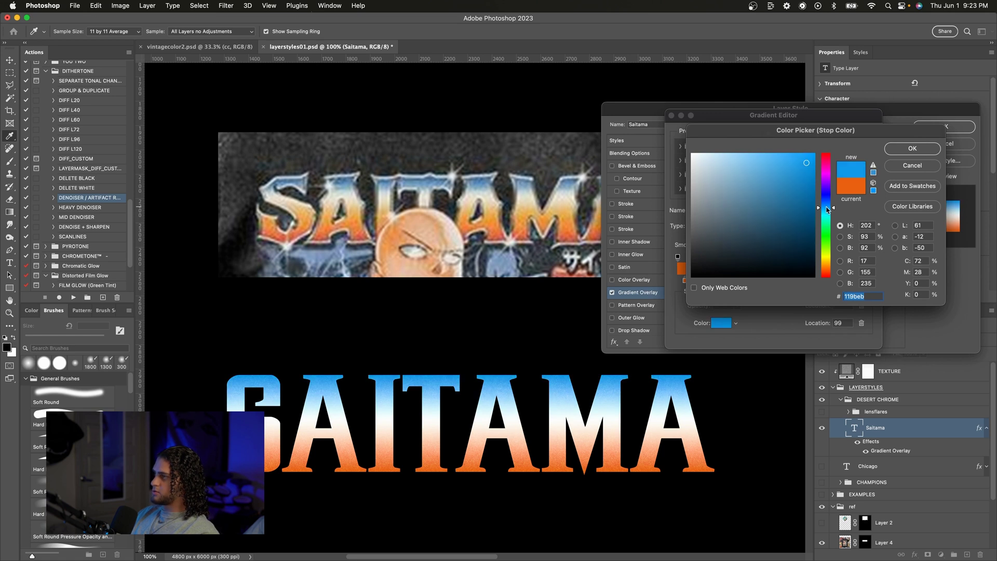
key("Return")
Step: Place the white stop at location 59%, accept the gradient and set the Gradient Overlay scale to 83%
left_click(789, 281)
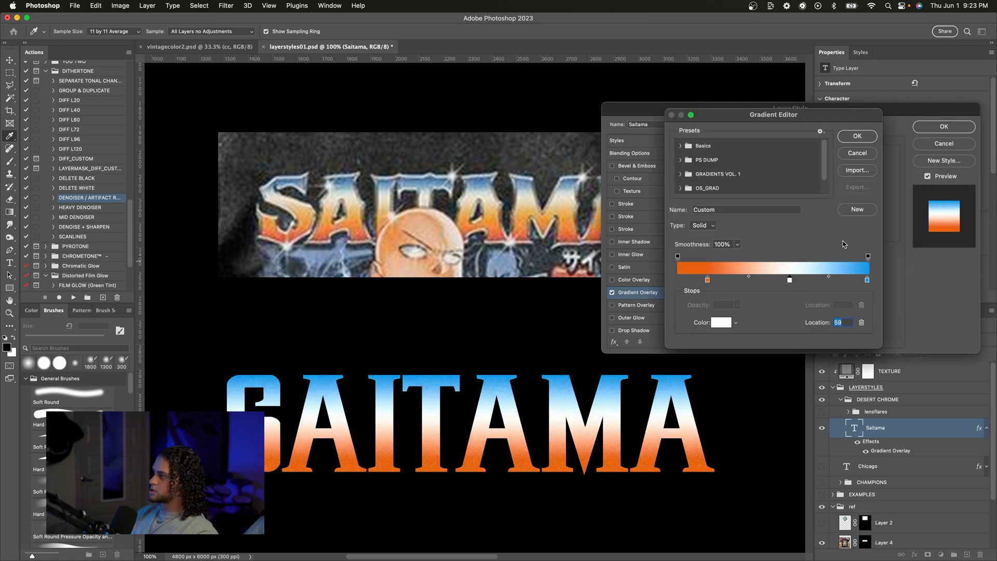
left_click(857, 136)
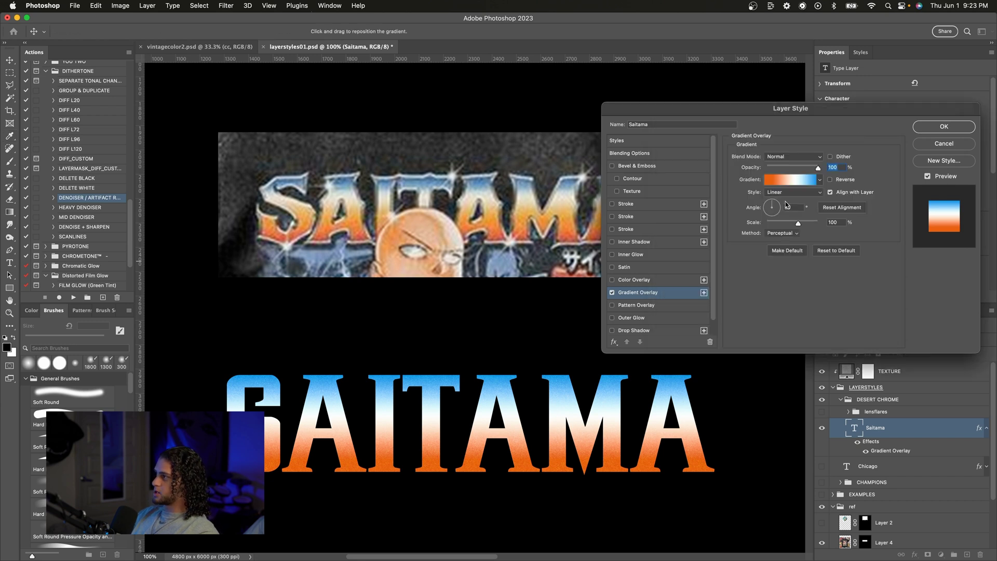
left_click_drag(799, 224, 784, 222)
left_click_drag(784, 223, 792, 224)
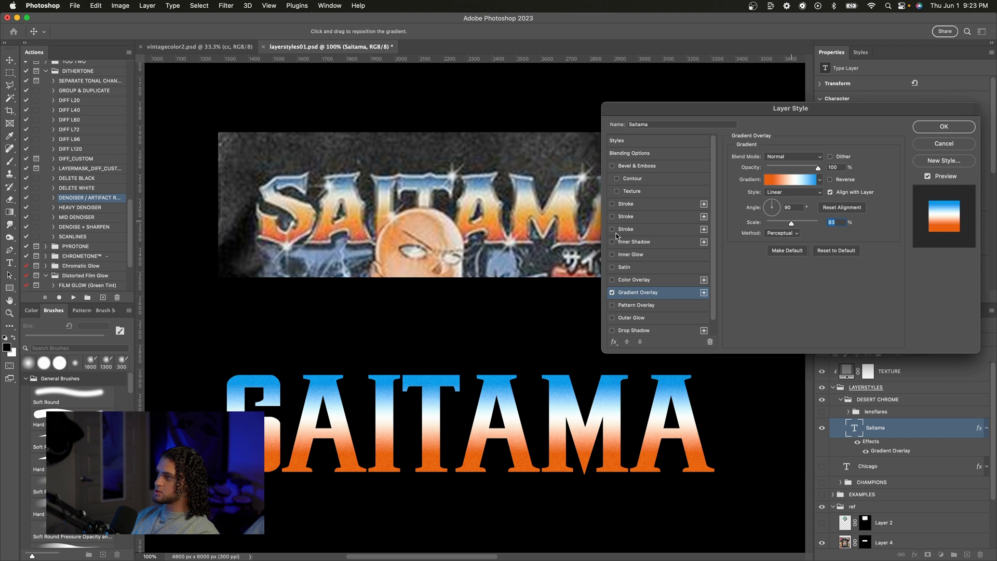
Step: Add a white outside Stroke to the Saitama text and set its size to 8 px
scroll(545, 220, "up", 2)
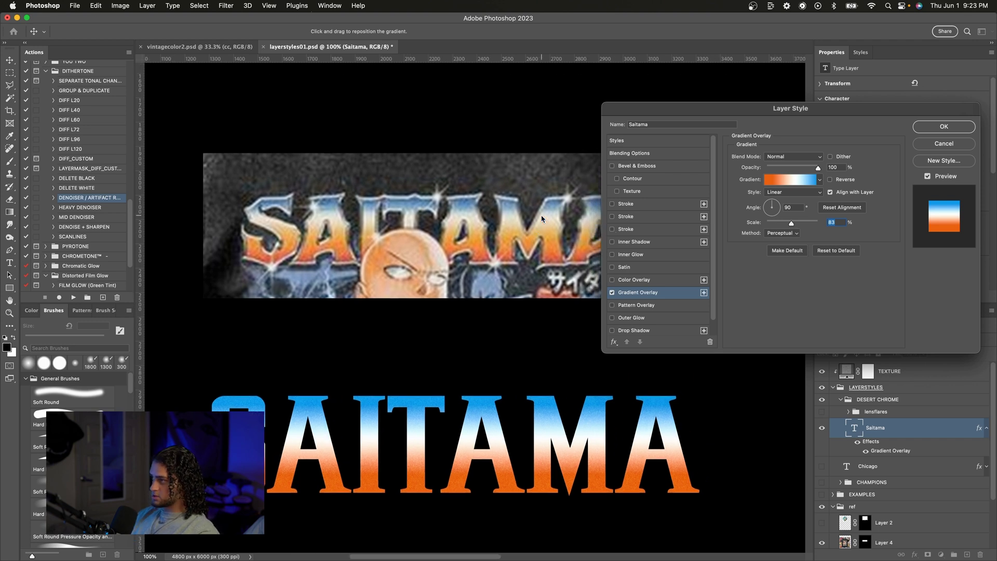
scroll(541, 219, "down", 1)
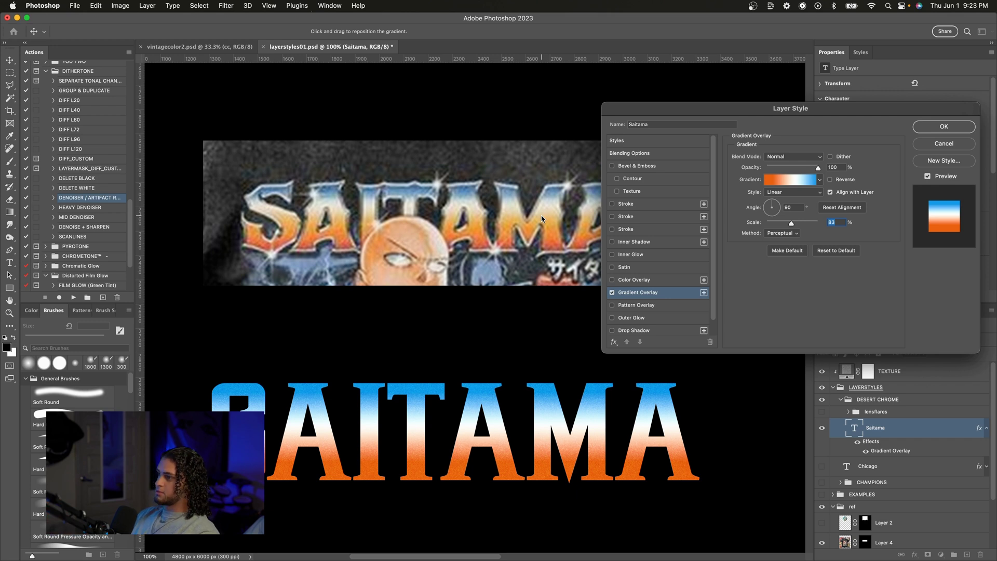
scroll(542, 219, "down", 1)
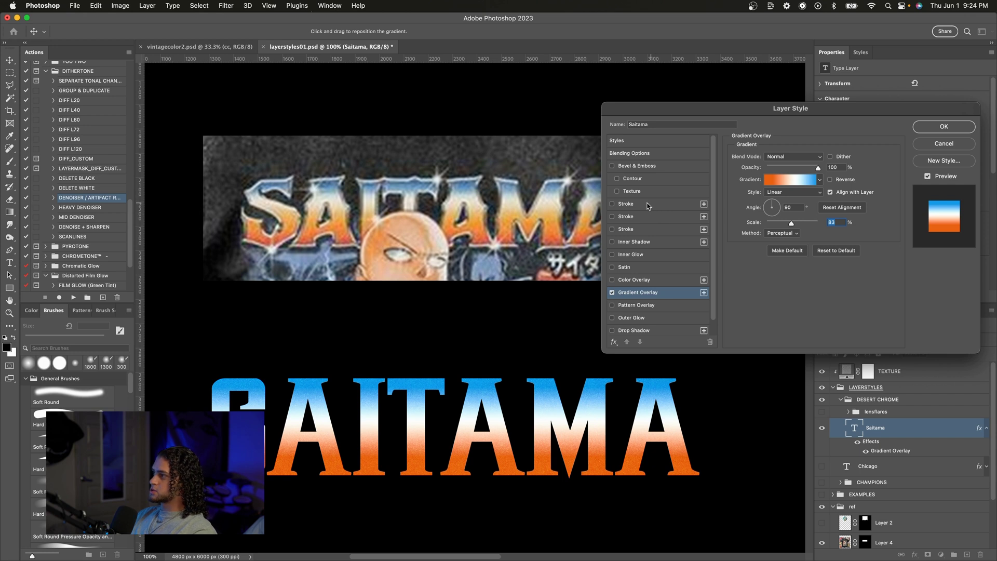
left_click(628, 206)
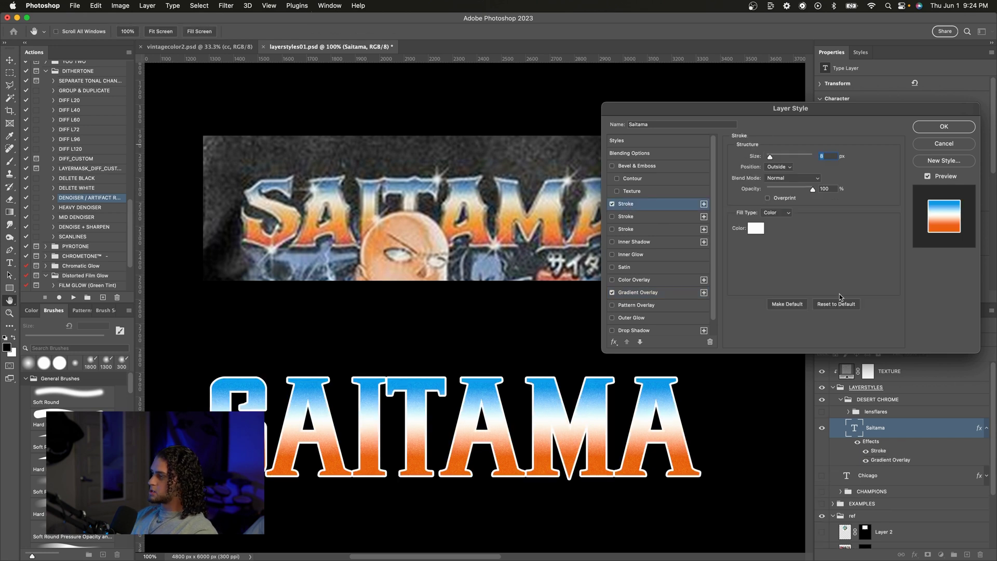
left_click_drag(771, 157, 770, 159)
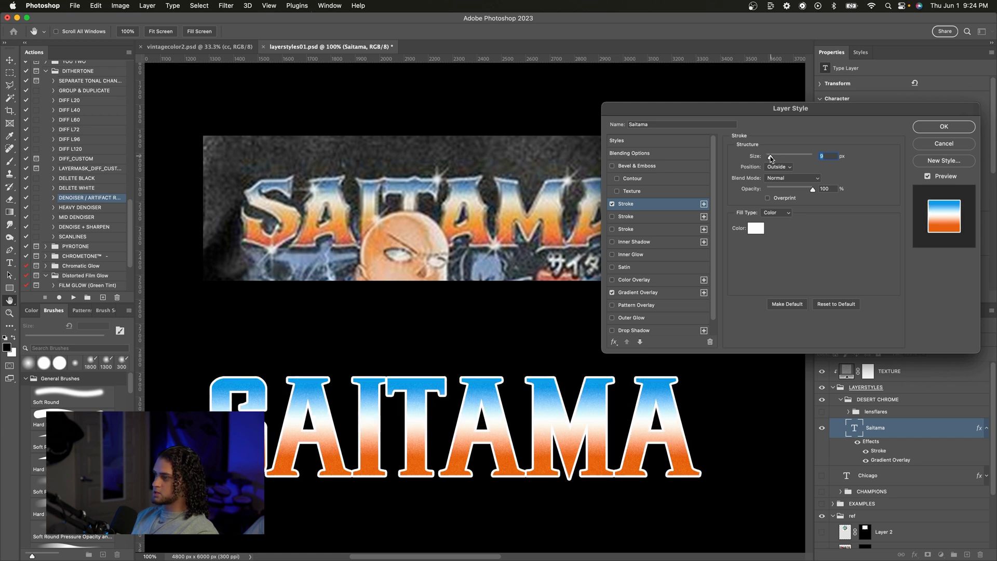
left_click_drag(771, 158, 770, 158)
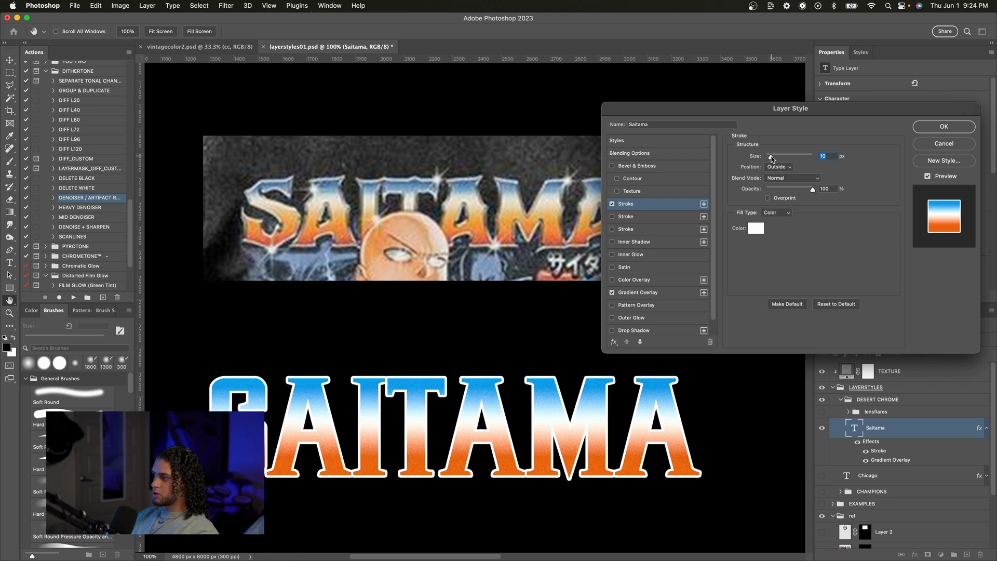
left_click_drag(693, 109, 752, 99)
scroll(606, 180, "up", 2)
scroll(606, 180, "down", 2)
scroll(616, 301, "down", 1)
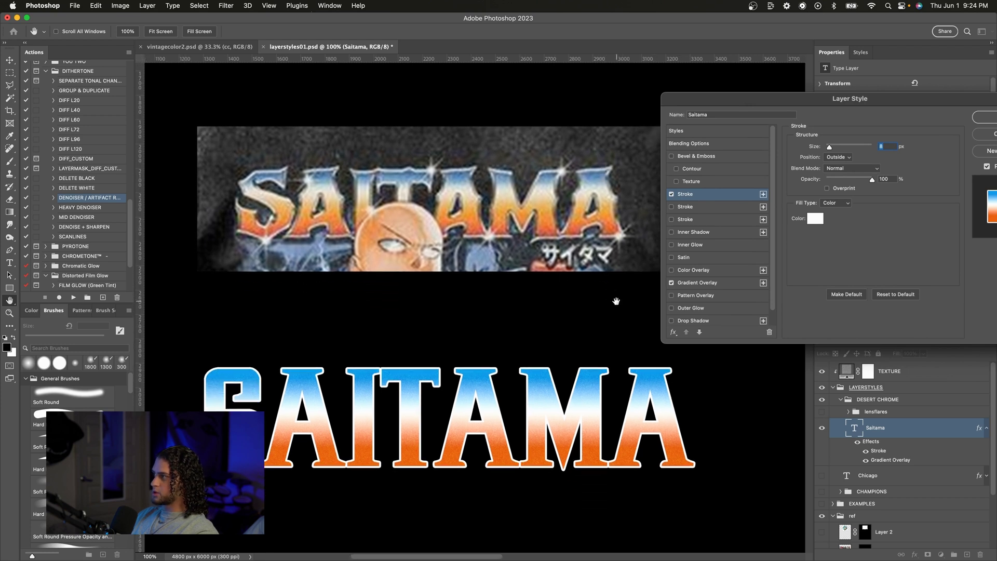
Step: Try a gradient fill on the Saitama text's Stroke and return the fill type to solid color
scroll(616, 301, "down", 1)
left_click(831, 204)
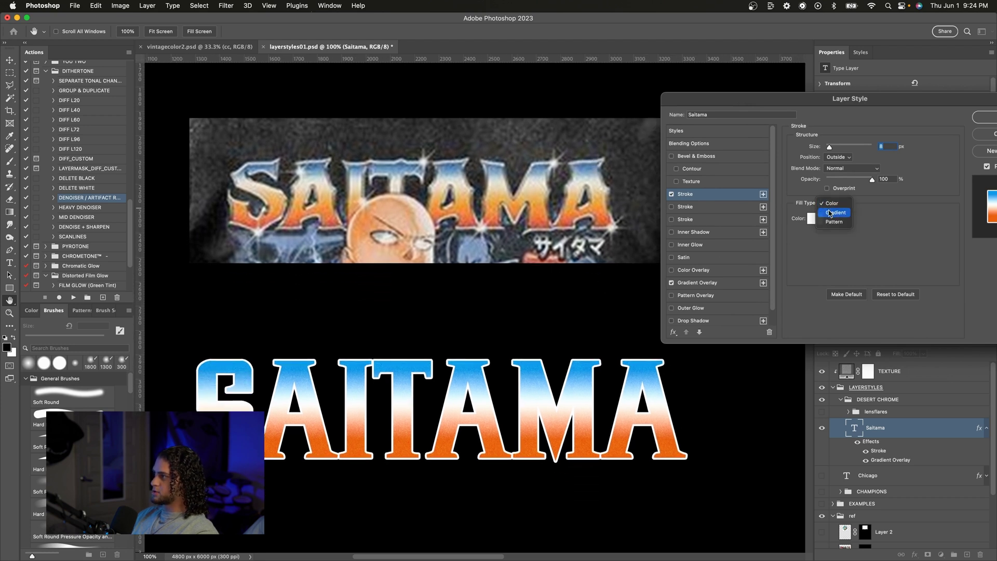
left_click(830, 213)
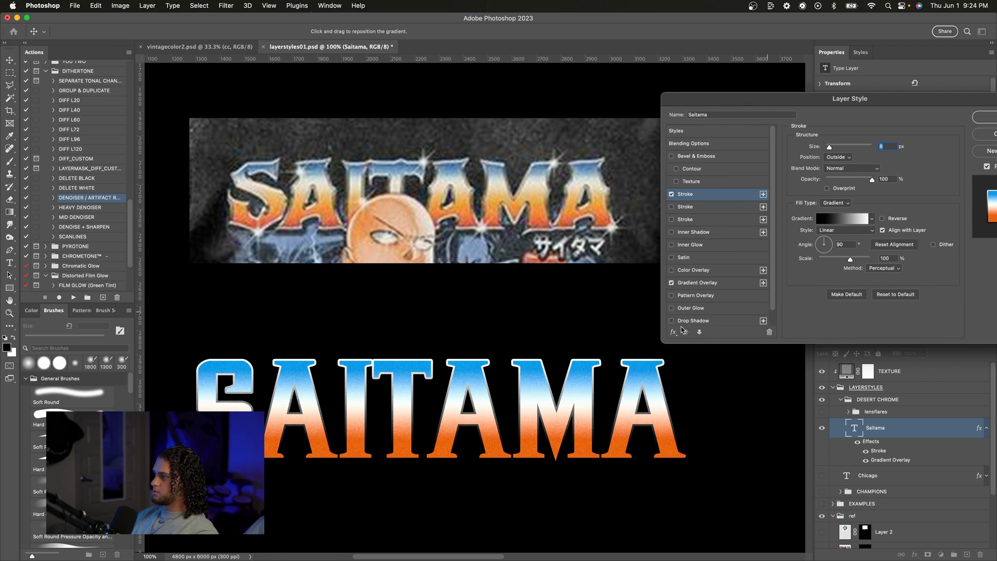
scroll(481, 330, "left", 3)
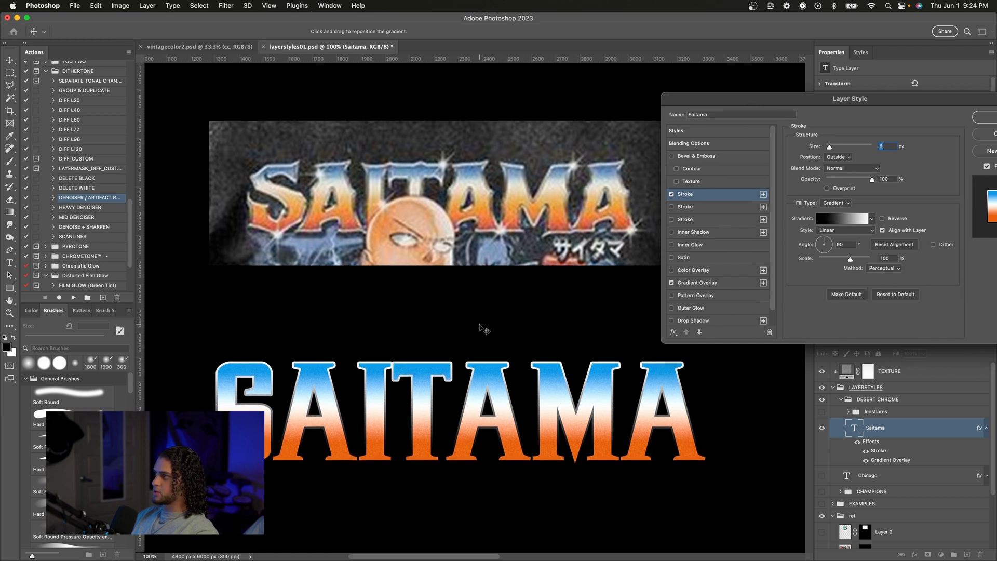
left_click(834, 200)
left_click(833, 198)
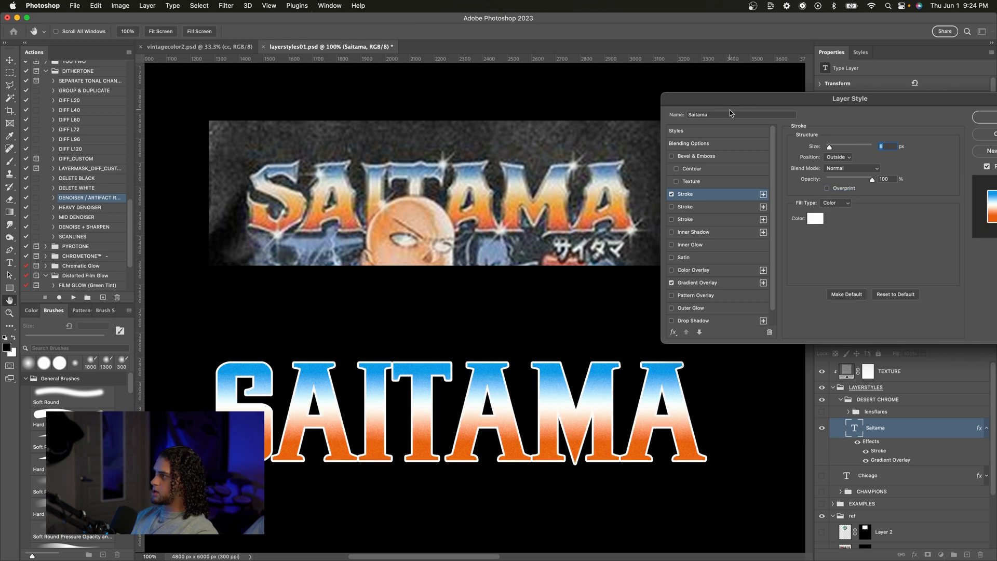
Step: Add Bevel & Emboss to the Saitama text using the Stroke Emboss style
left_click_drag(722, 107, 756, 94)
left_click(732, 155)
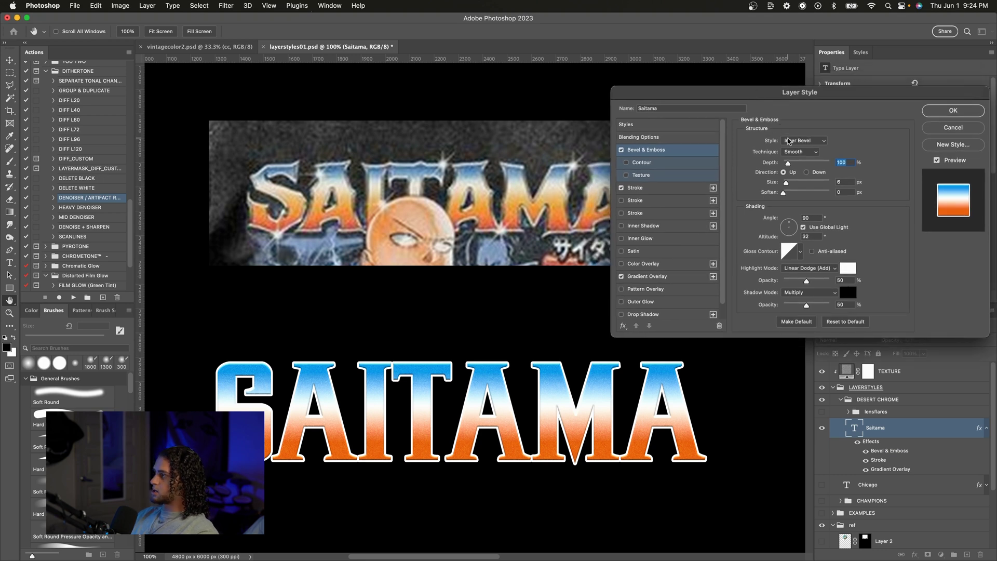
left_click(789, 140)
left_click(794, 169)
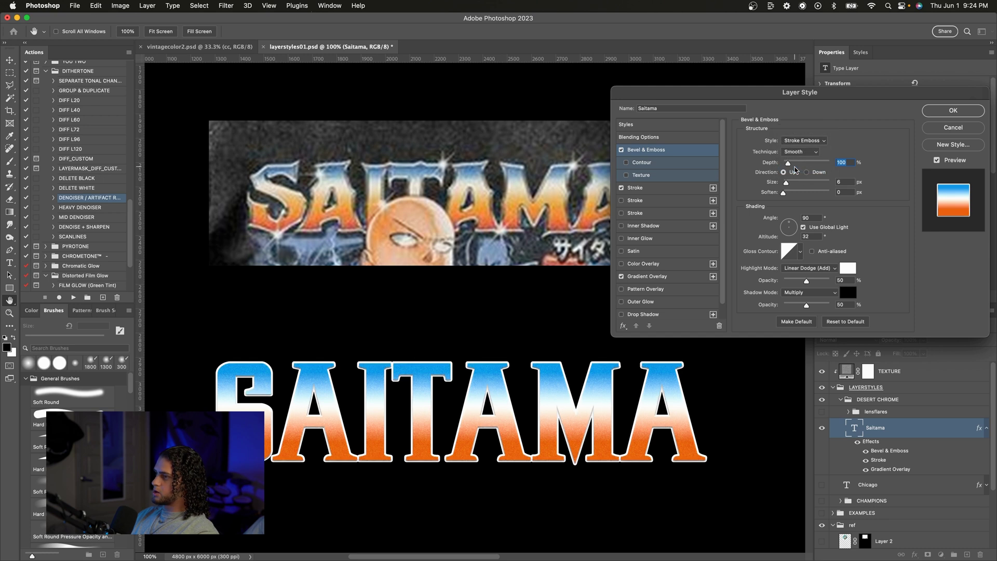
left_click_drag(787, 162, 799, 165)
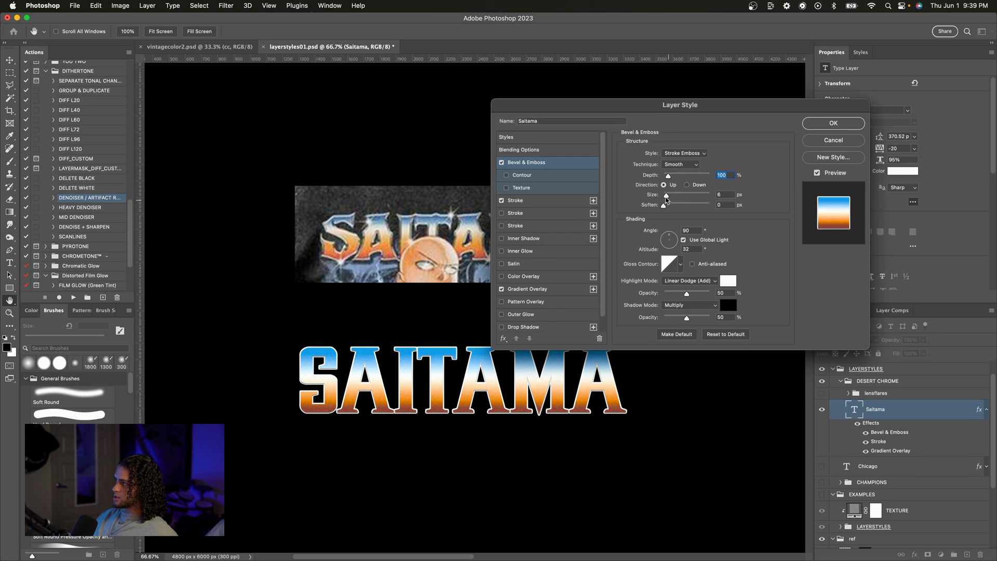
Step: Set the Bevel & Emboss size to 24 px
mouse_move(666, 199)
left_mouse_down()
mouse_move(677, 197)
mouse_move(668, 197)
left_mouse_up()
left_click(554, 376)
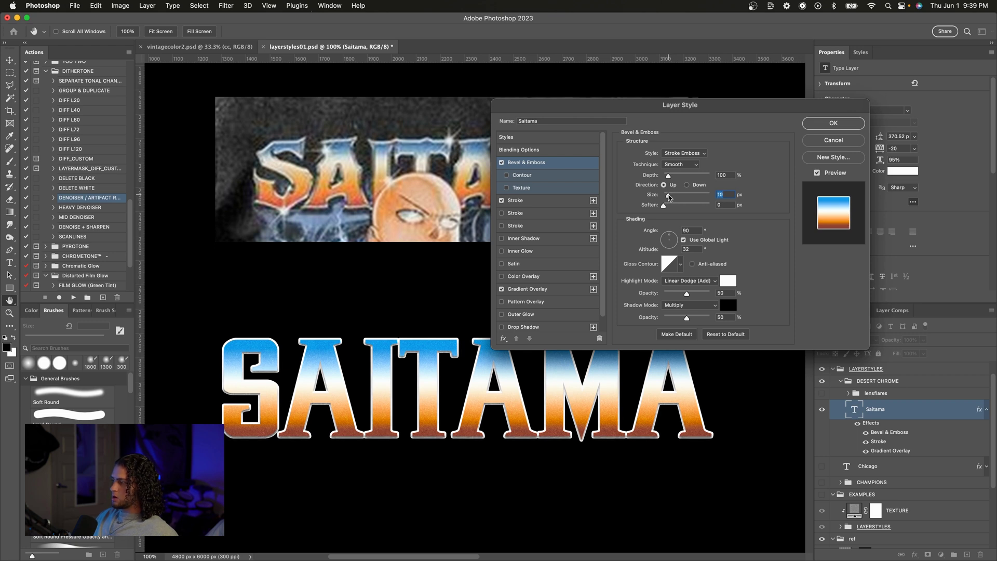
left_click_drag(629, 108, 663, 63)
left_click_drag(702, 150, 705, 150)
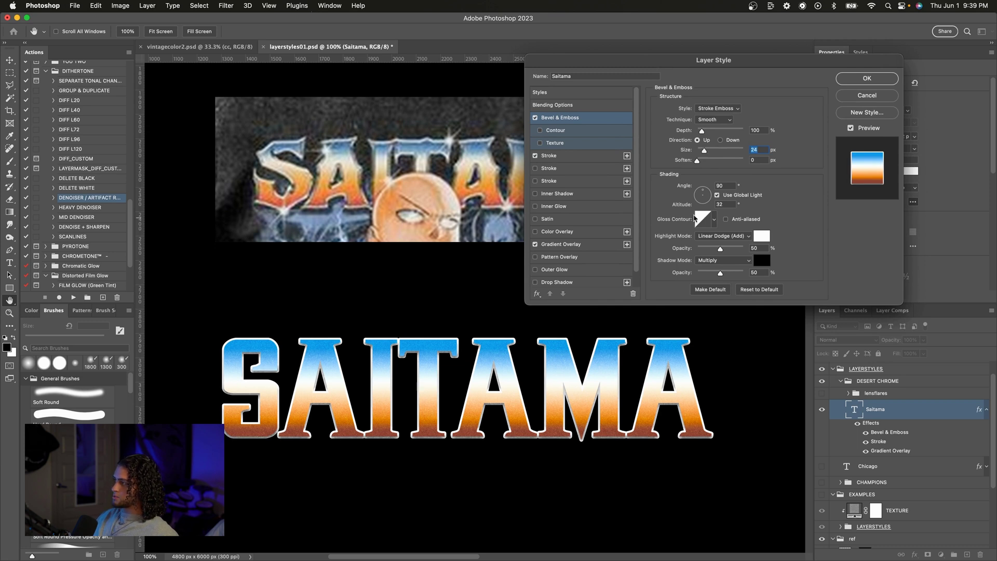
Step: Set the bevel's gloss contour to the Ring - Double preset
left_click(705, 220)
left_click_drag(649, 234, 832, 172)
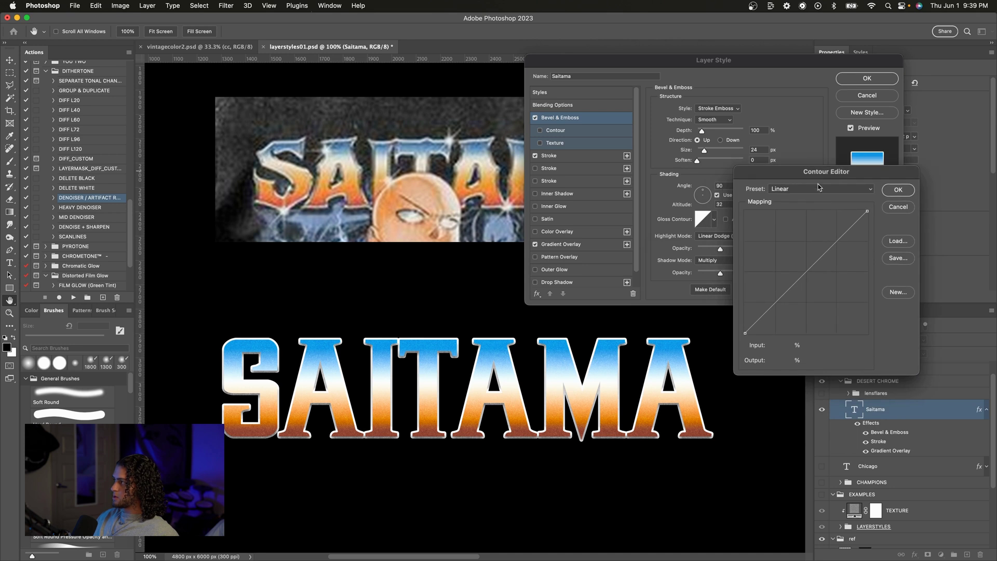
left_click(805, 187)
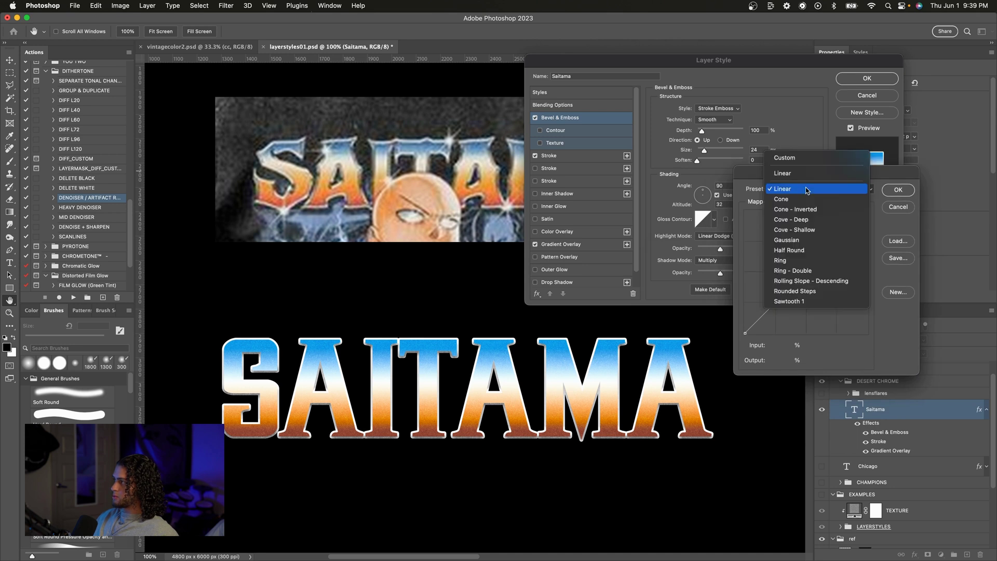
left_click(794, 270)
left_click_drag(794, 173, 741, 152)
left_click(878, 157)
Step: Set the size of the Saitama text's Stroke to 12 px
left_click(645, 156)
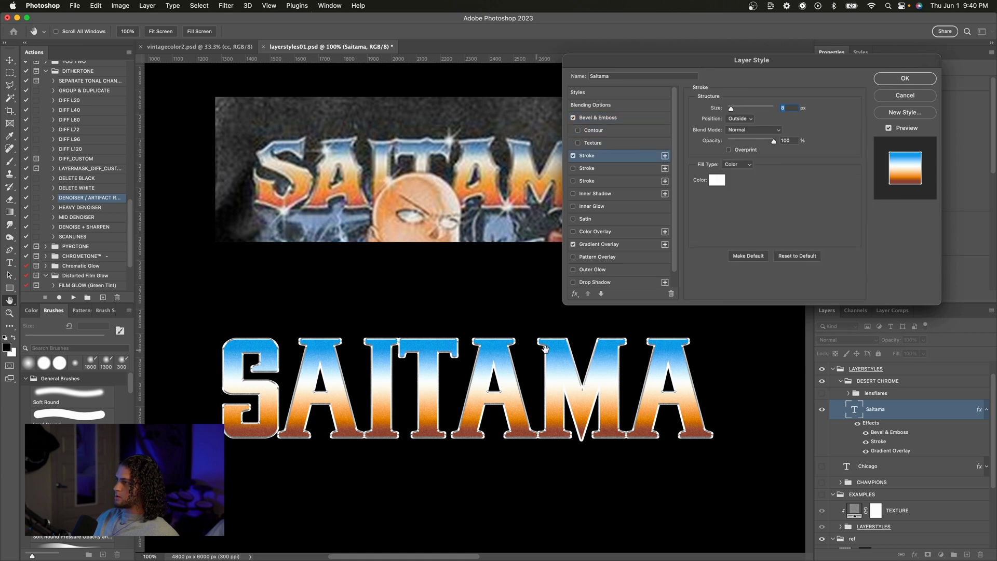
left_click_drag(731, 108, 732, 109)
left_click_drag(705, 73, 716, 72)
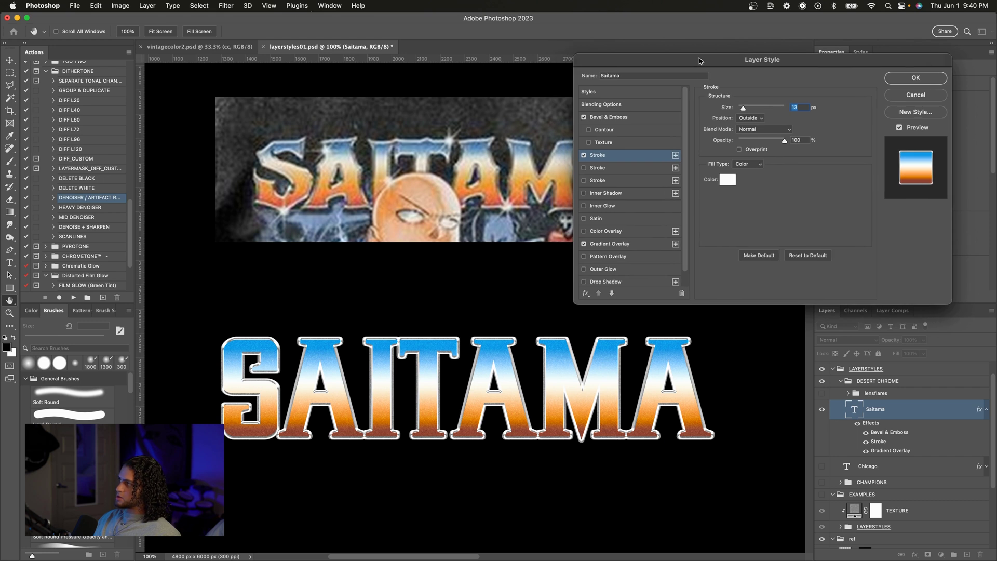
left_click_drag(744, 109, 743, 109)
type("12")
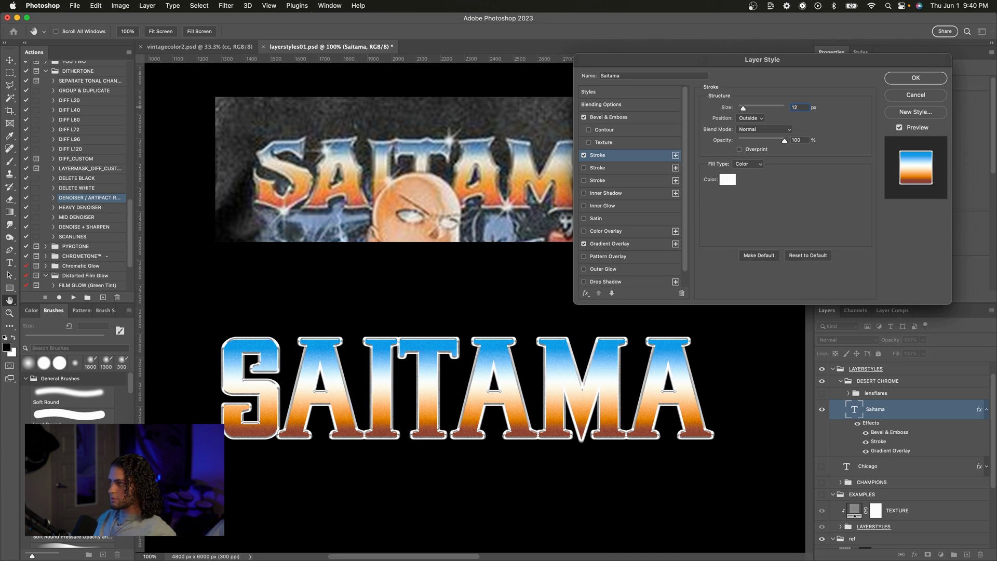
scroll(517, 214, "right", 2)
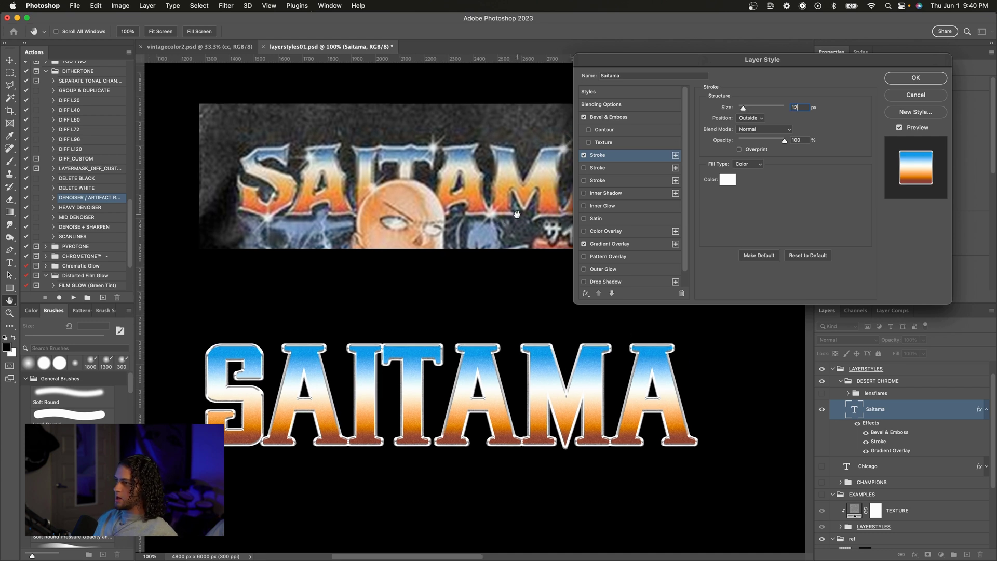
Step: Set the Bevel & Emboss size to 21 px and its shadow opacity to 65%
left_click(626, 116)
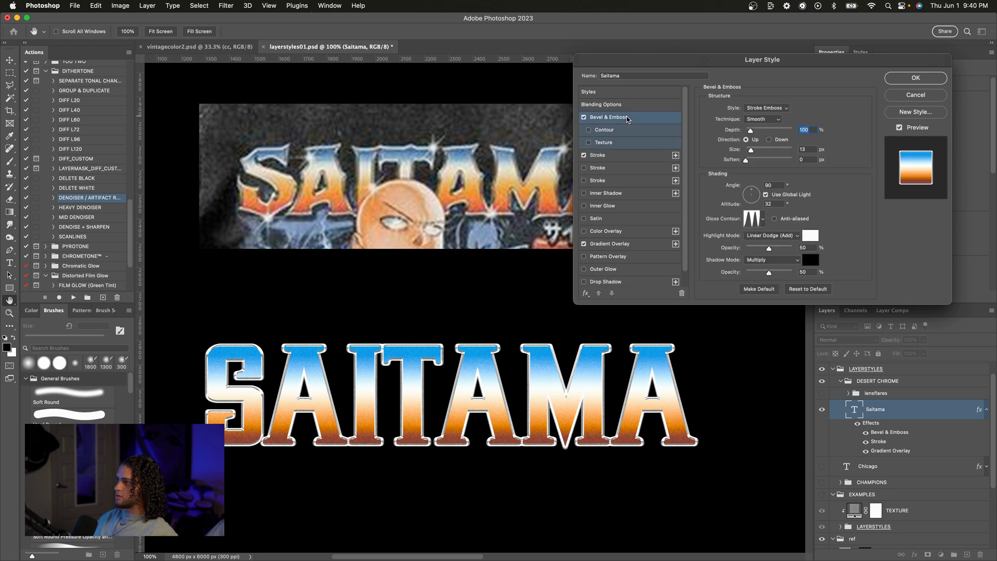
left_click_drag(750, 149, 753, 150)
mouse_move(782, 61)
left_mouse_down()
mouse_move(804, 61)
mouse_move(780, 60)
left_mouse_up()
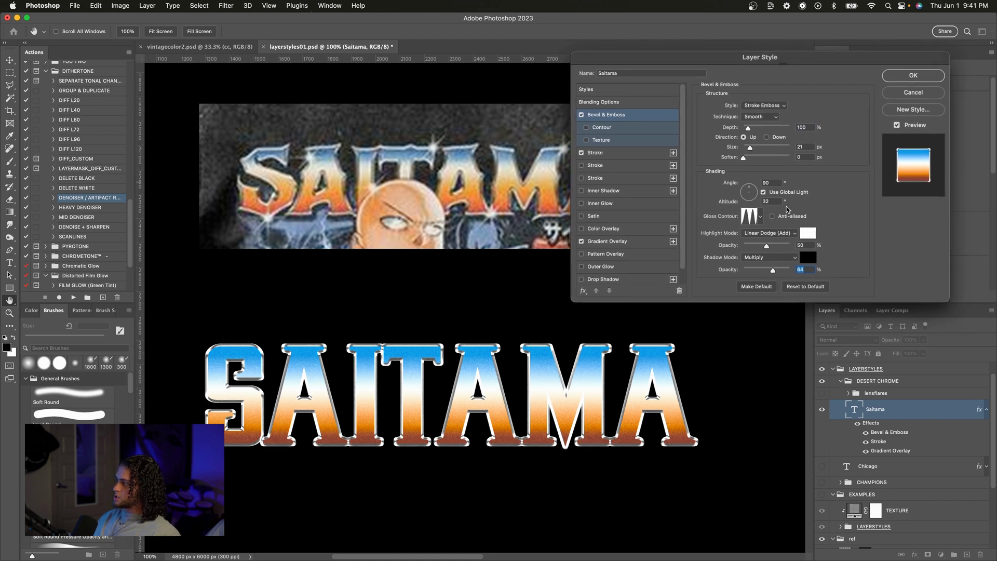
mouse_move(770, 268)
left_mouse_down()
mouse_move(760, 269)
mouse_move(788, 271)
mouse_move(759, 269)
mouse_move(773, 270)
left_mouse_up()
left_click_drag(660, 58, 682, 58)
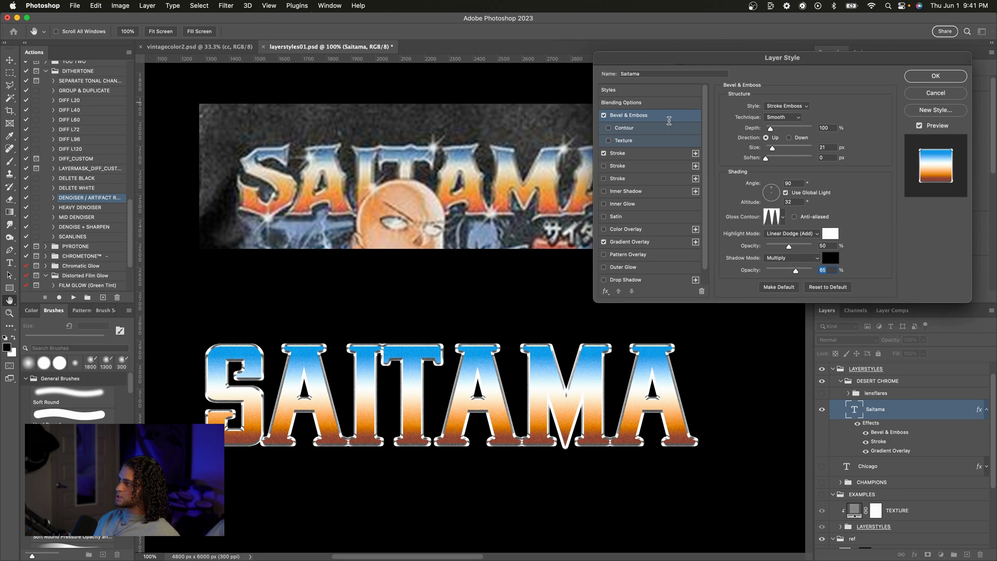
Step: Duplicate the Stroke effect with one copy positioned Inside, and set the outside Stroke's size to 9 px
left_click(659, 153)
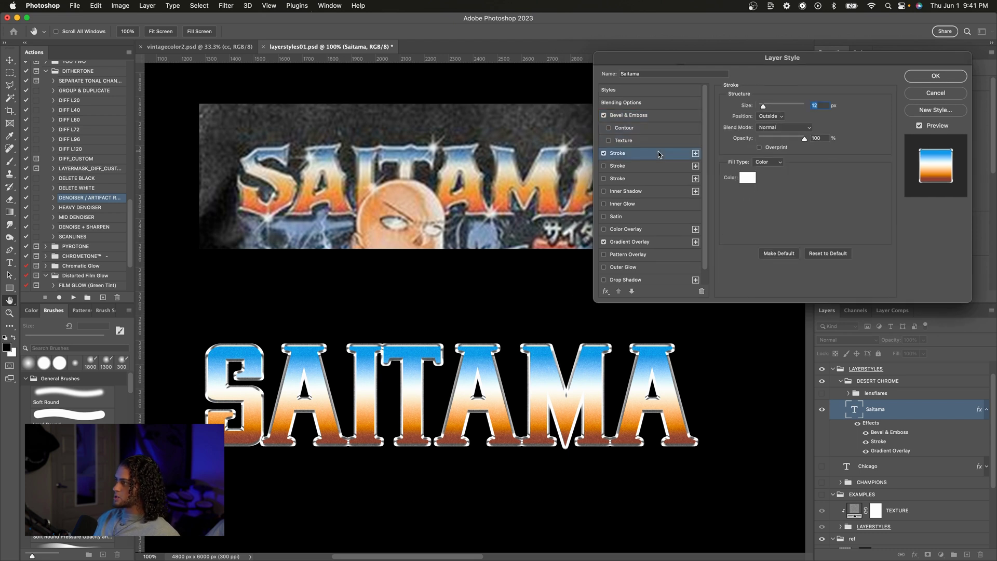
left_click(695, 153)
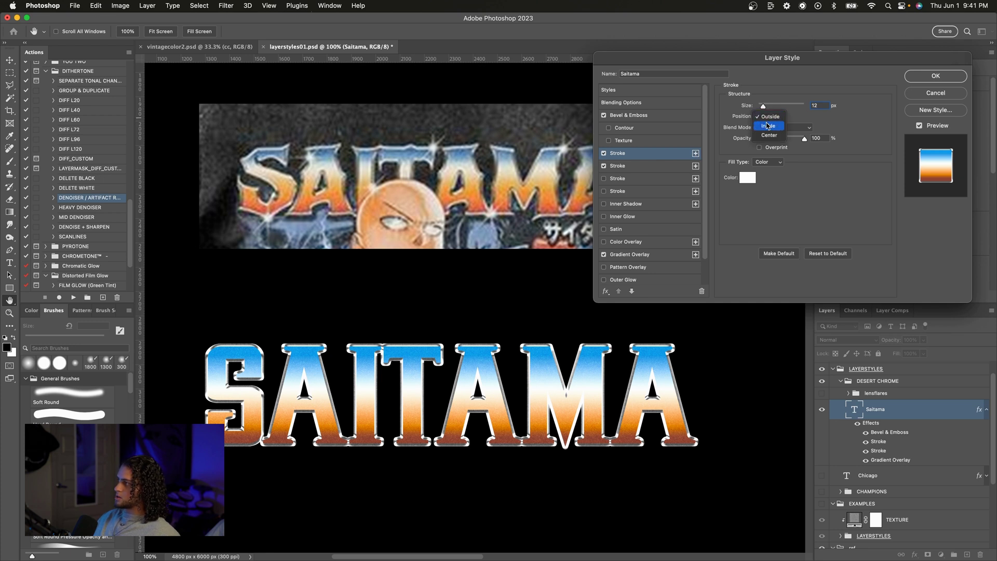
left_click(768, 125)
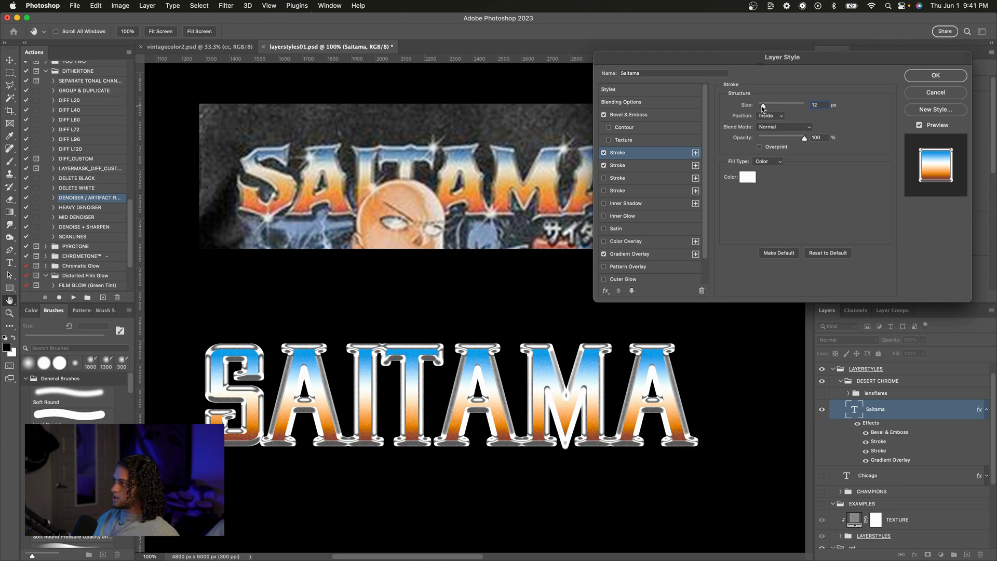
left_click_drag(762, 107, 761, 107)
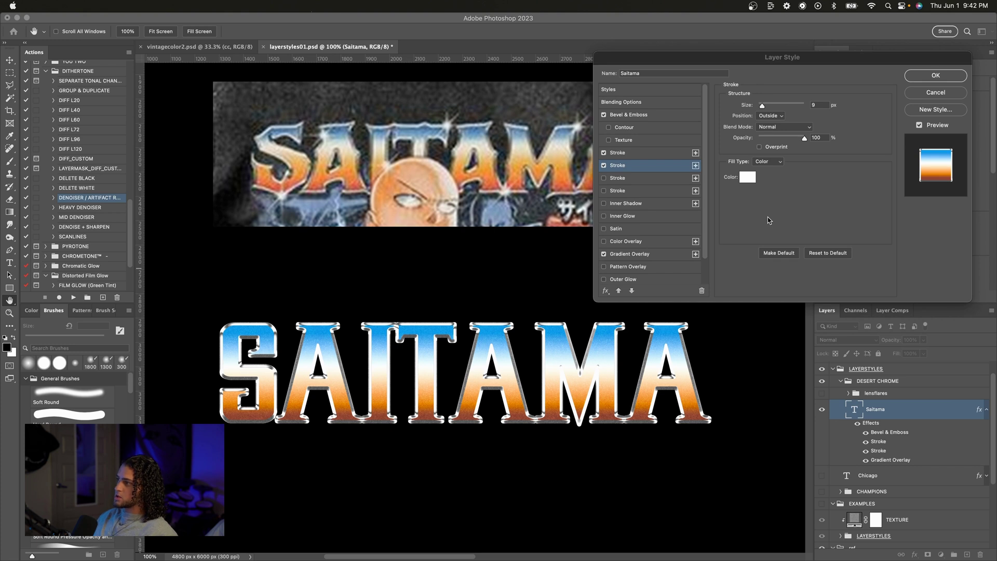
left_click_drag(652, 60, 671, 56)
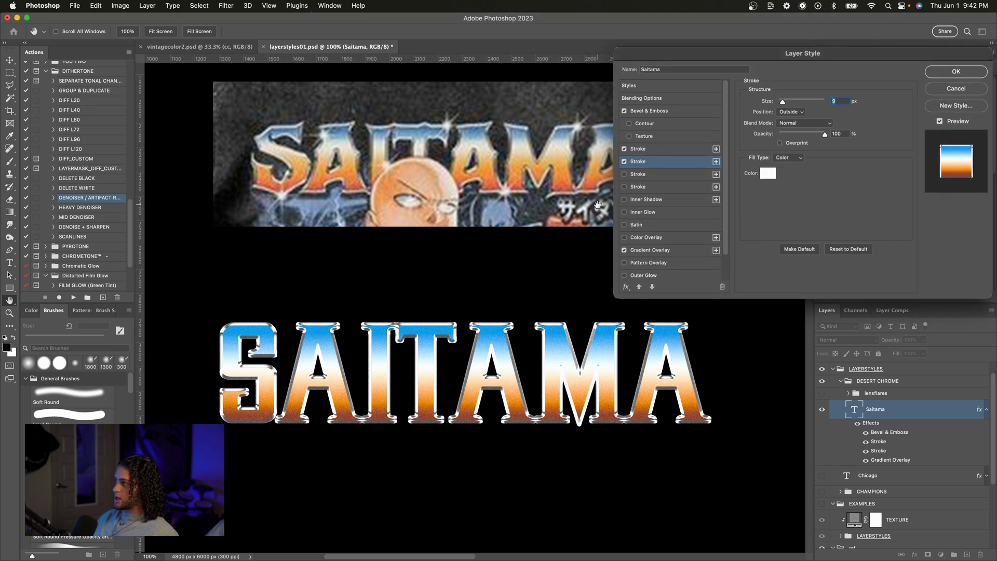
Step: Add a black Inner Shadow to the Saitama text with distance 18 px, choke 21% and size 29 px
left_click(642, 203)
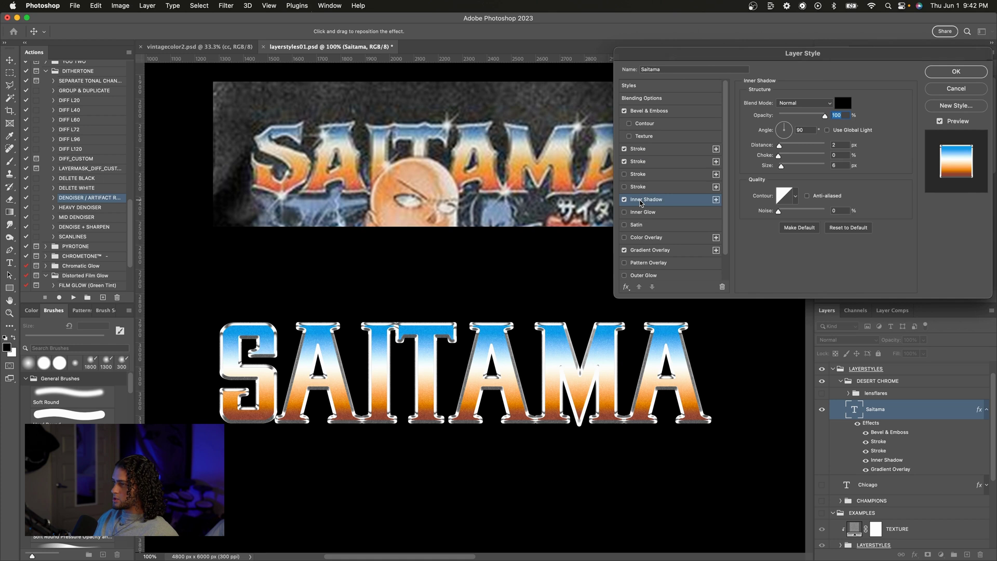
left_click_drag(710, 55, 668, 54)
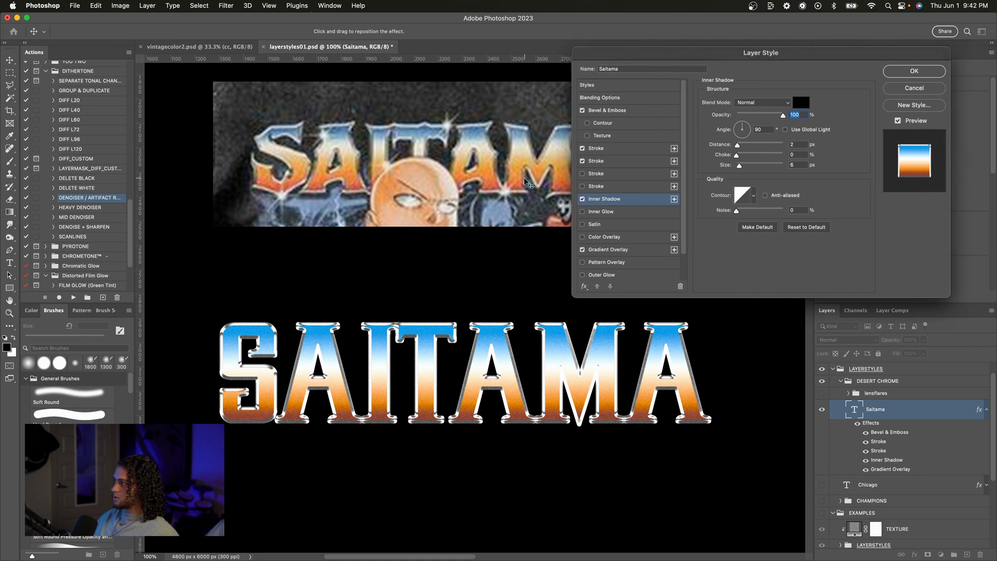
left_click_drag(753, 54, 728, 55)
mouse_move(713, 165)
left_mouse_down()
mouse_move(727, 166)
mouse_move(723, 155)
mouse_move(717, 165)
left_mouse_up()
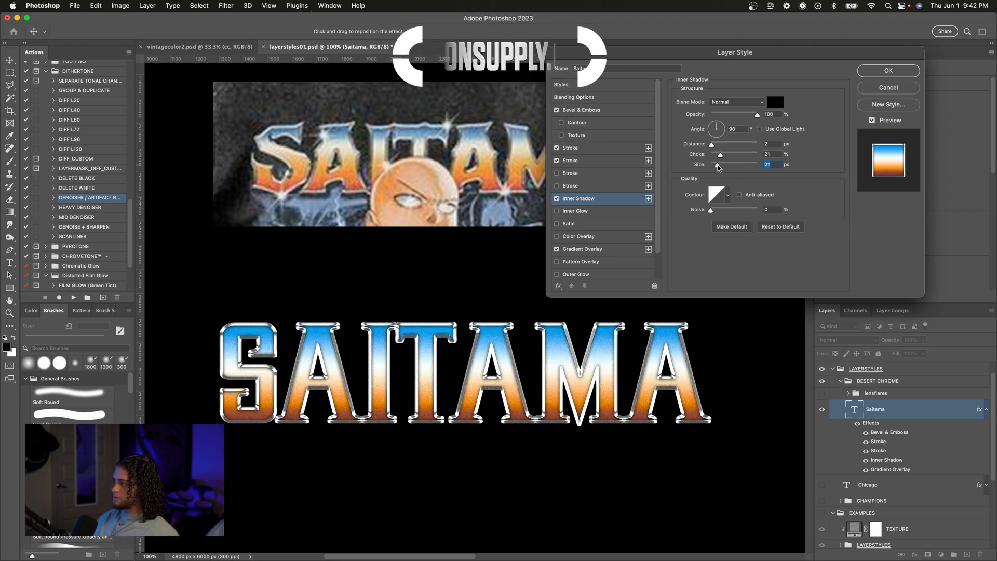
left_click_drag(718, 166, 720, 146)
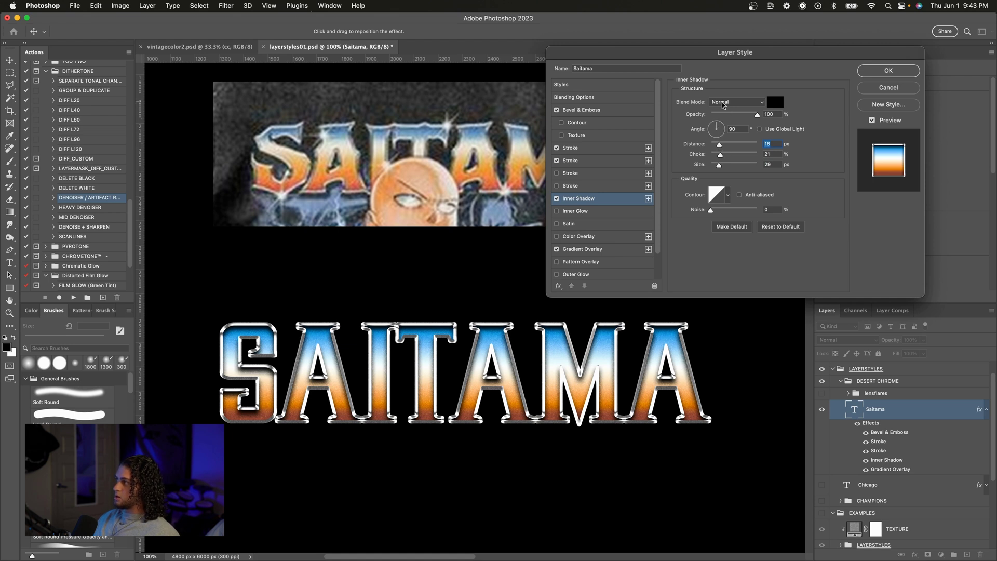
Step: Set the Inner Shadow's blend mode to Linear Burn and its opacity to 40%
left_click(723, 103)
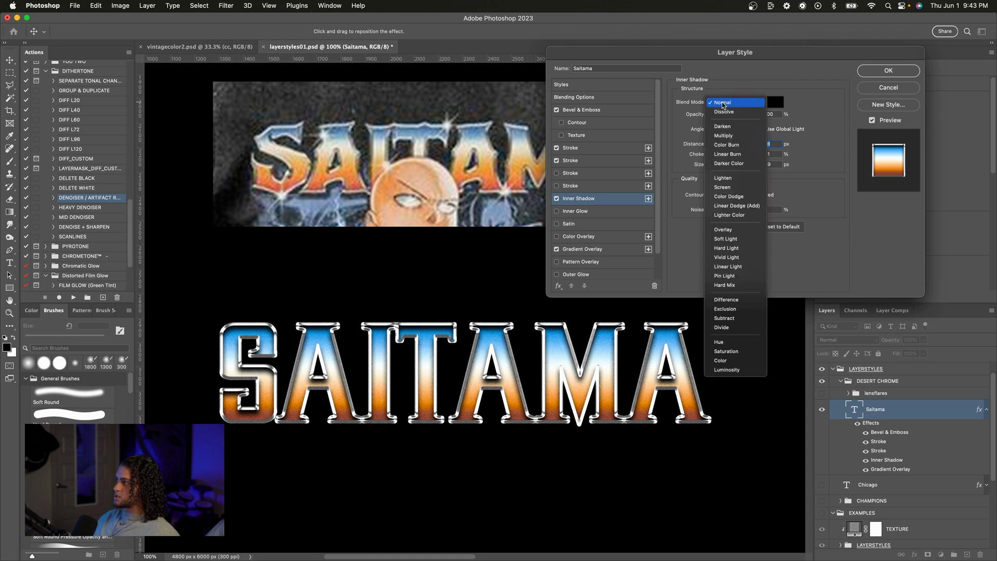
left_click(729, 154)
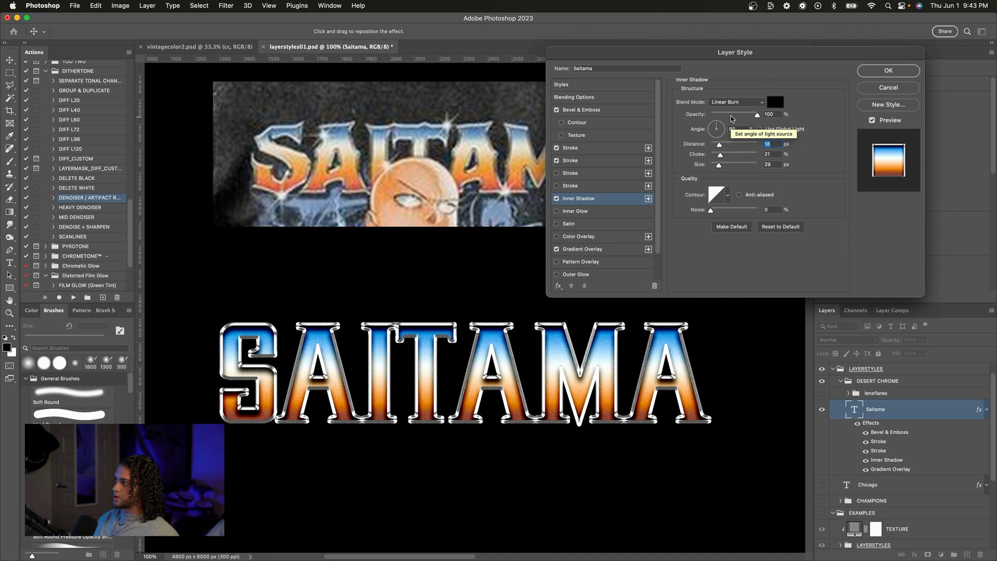
left_click_drag(754, 115, 729, 115)
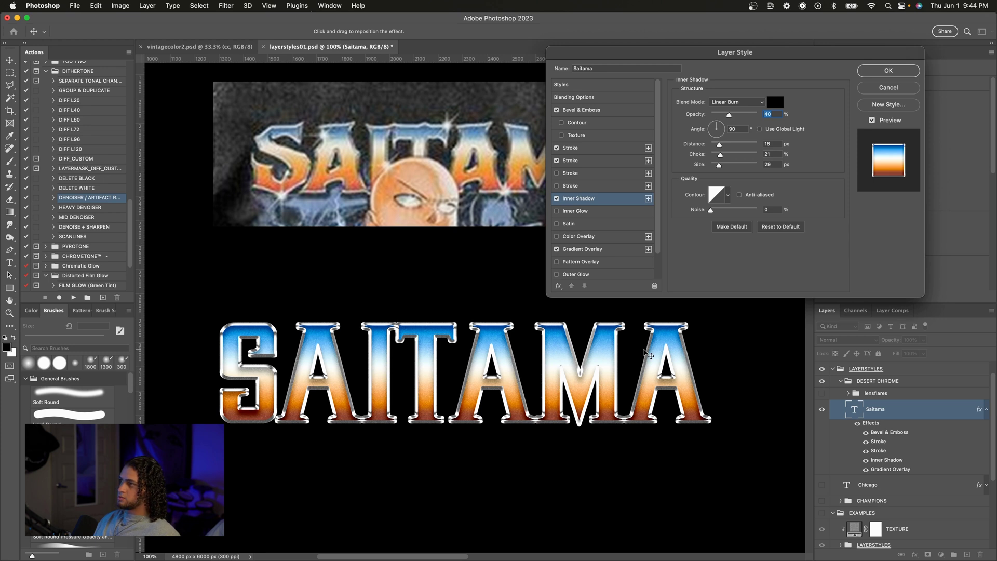
scroll(648, 355, "up", 2)
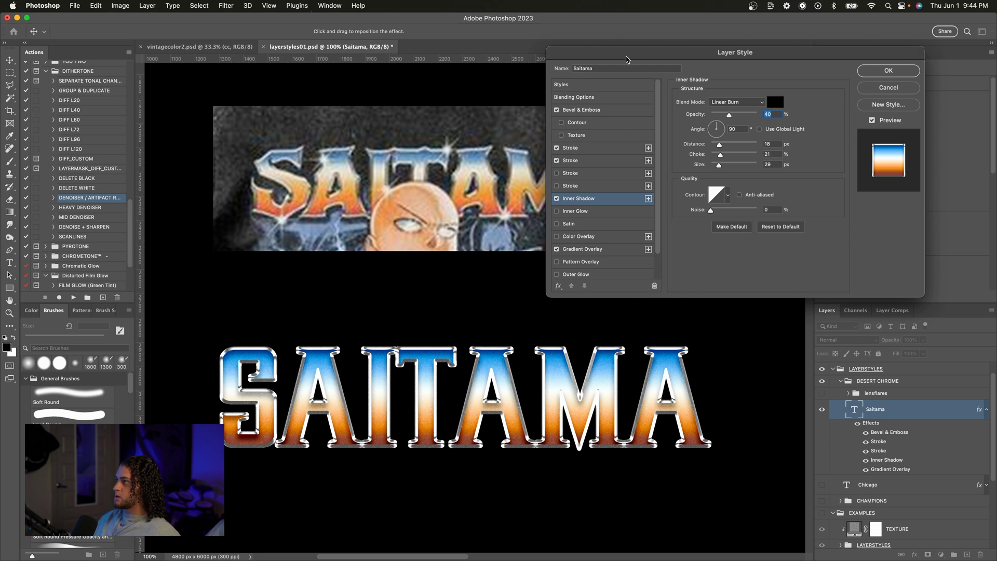
Step: Duplicate the Inner Shadow, set the lower copy to distance 3 px, choke 48%, size 18 px and opacity 25%, and apply the layer style
left_click_drag(614, 55, 636, 56)
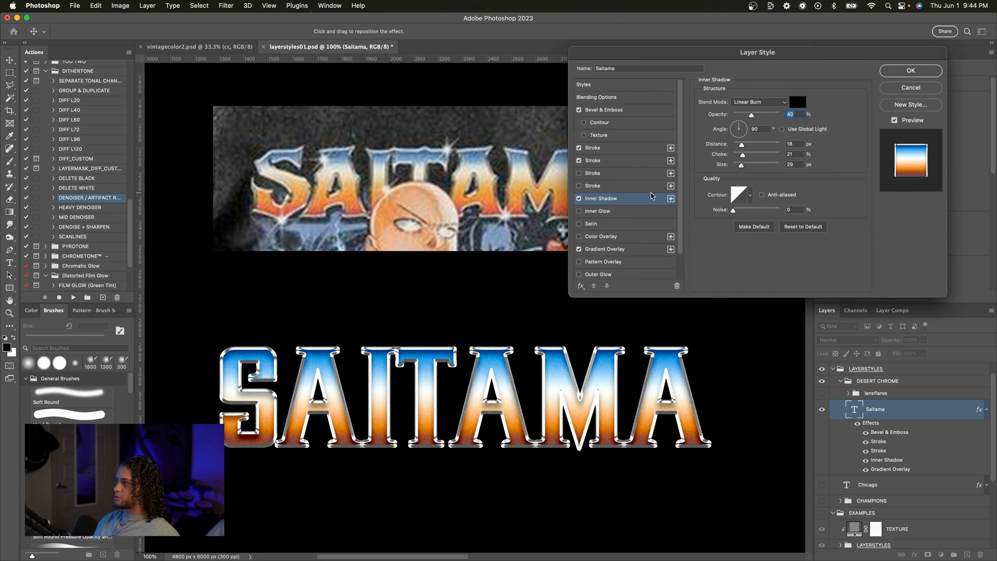
left_click(670, 200)
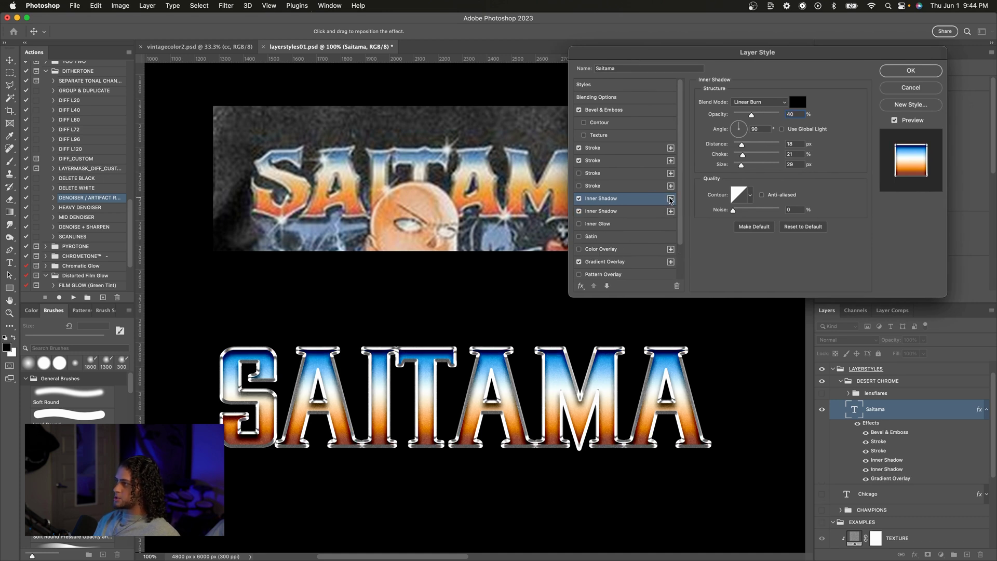
left_click(633, 211)
mouse_move(741, 165)
left_mouse_down()
mouse_move(753, 156)
mouse_move(734, 145)
mouse_move(739, 165)
mouse_move(755, 155)
left_mouse_up()
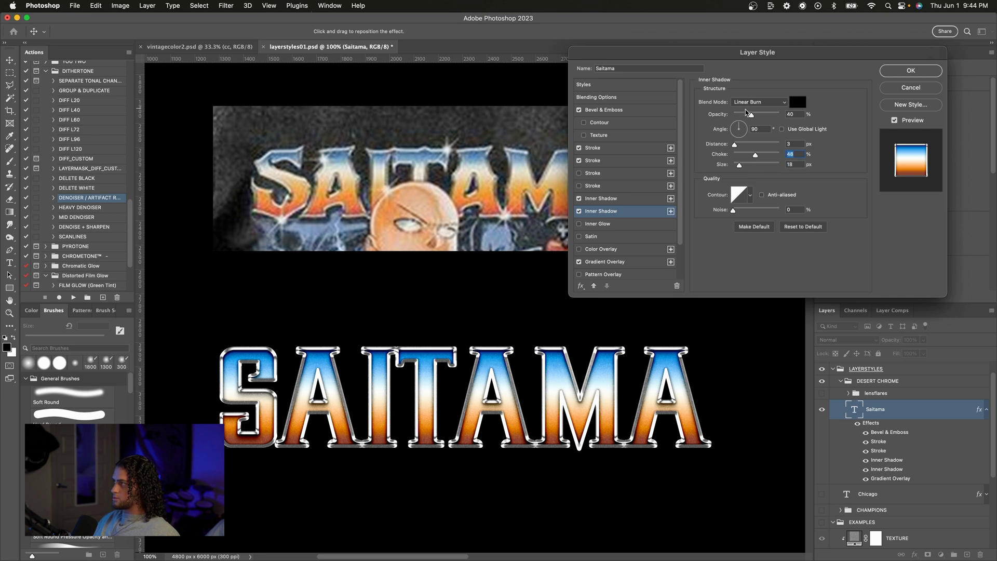
left_click(746, 116)
scroll(646, 329, "down", 2)
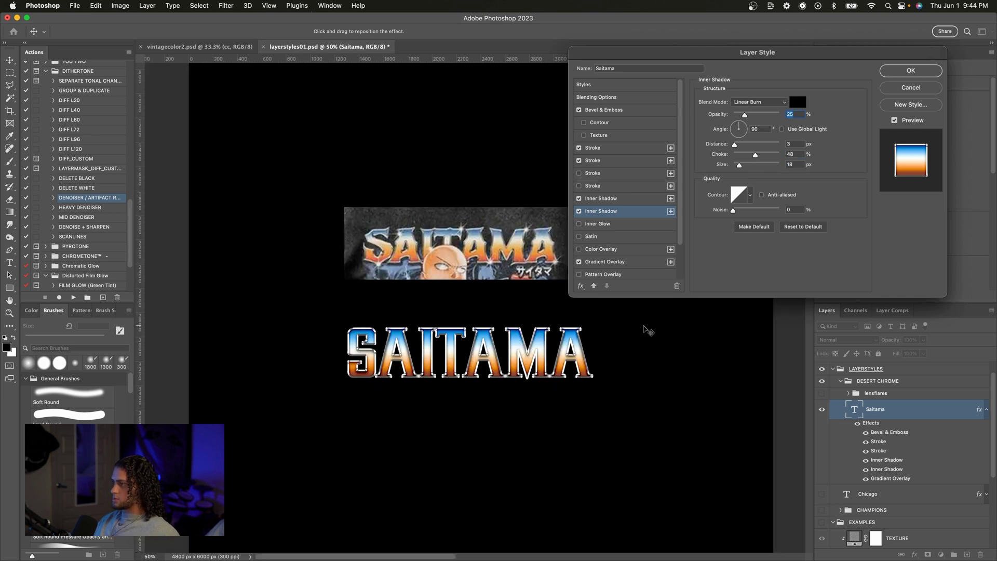
scroll(648, 330, "up", 1)
scroll(648, 330, "up", 1)
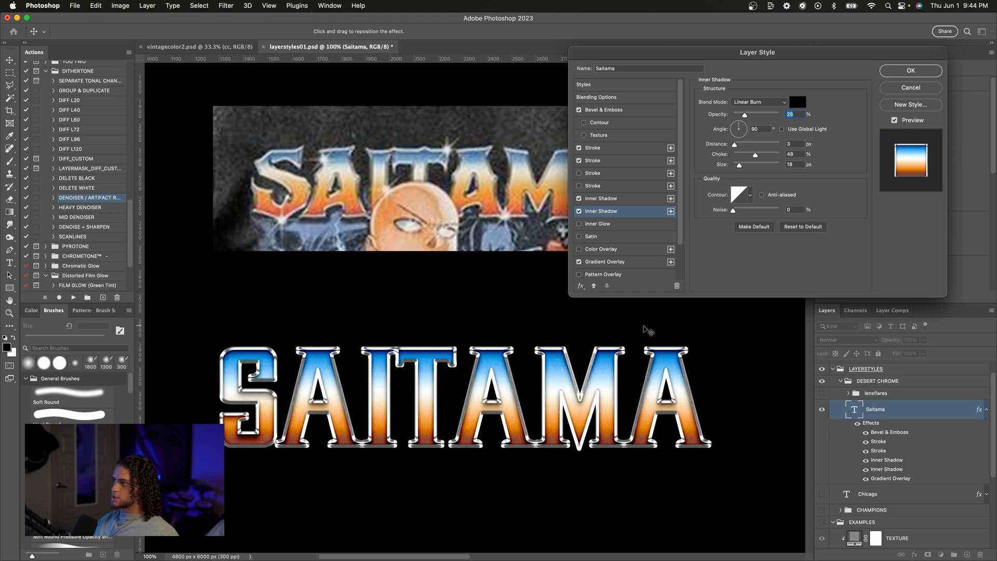
key("Return")
scroll(648, 330, "down", 1)
scroll(648, 330, "up", 1)
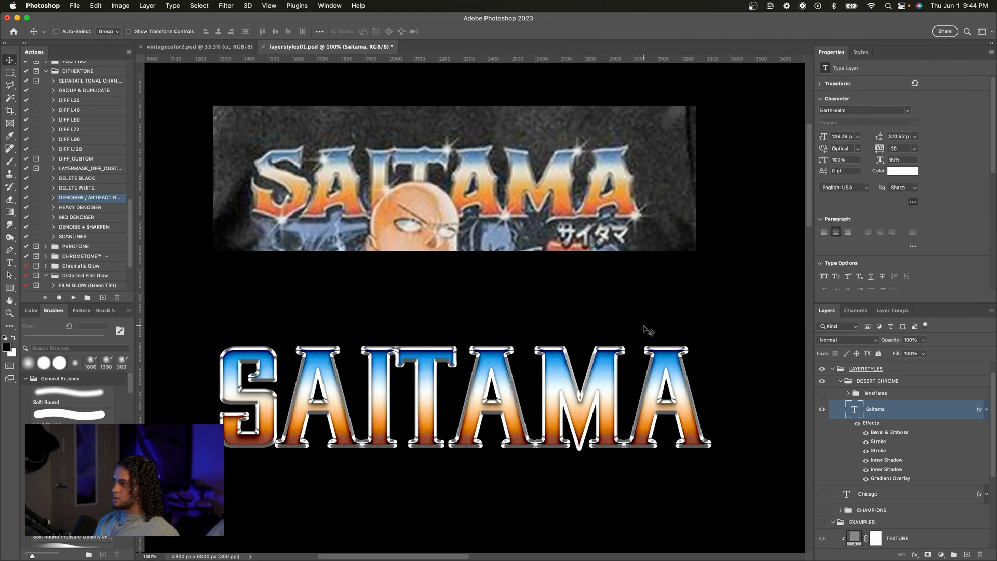